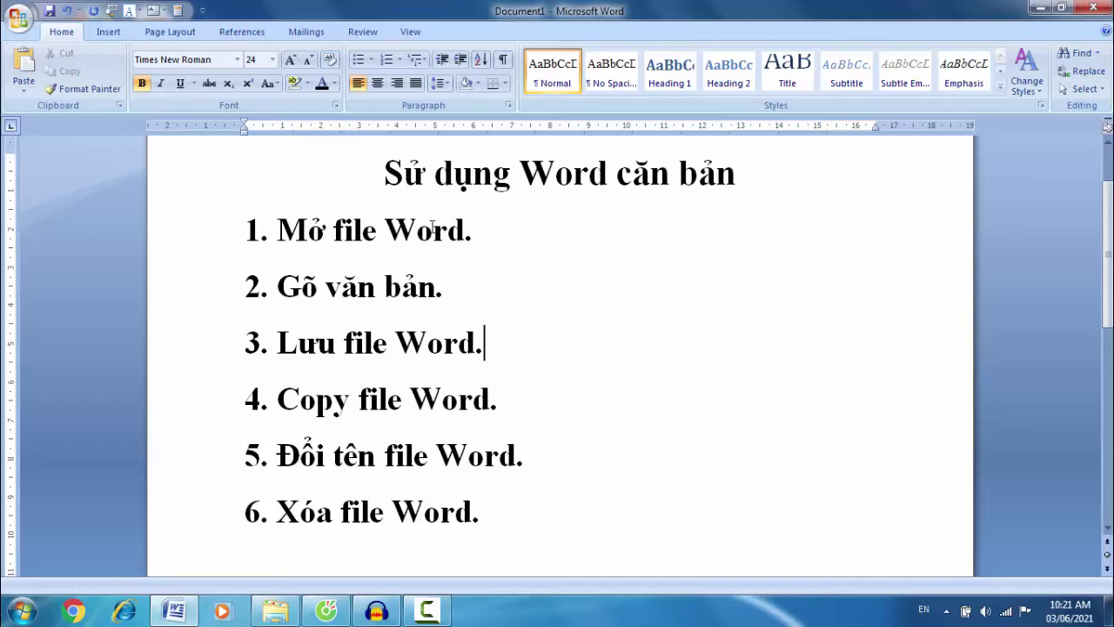
Highlight the title "Sử dụng Word căn bản" and outline items 1 to 3 one after another.
left_click_drag(384, 174, 739, 183)
left_click(738, 185)
left_click_drag(245, 229, 462, 252)
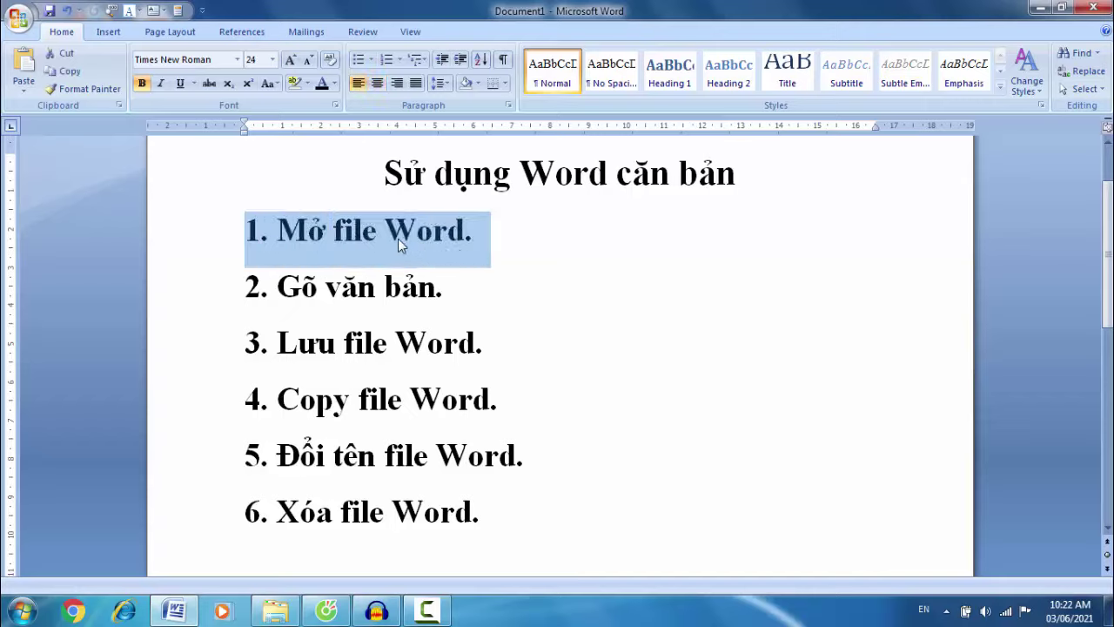
left_click(511, 244)
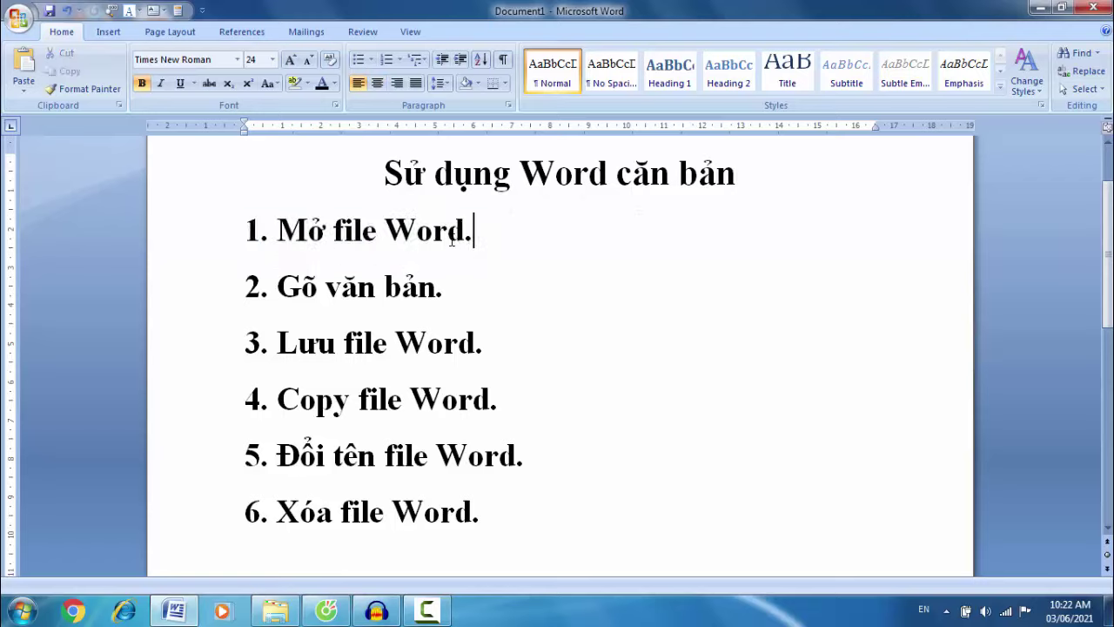
left_click_drag(246, 287, 454, 288)
left_click(450, 298)
left_click_drag(245, 344, 496, 349)
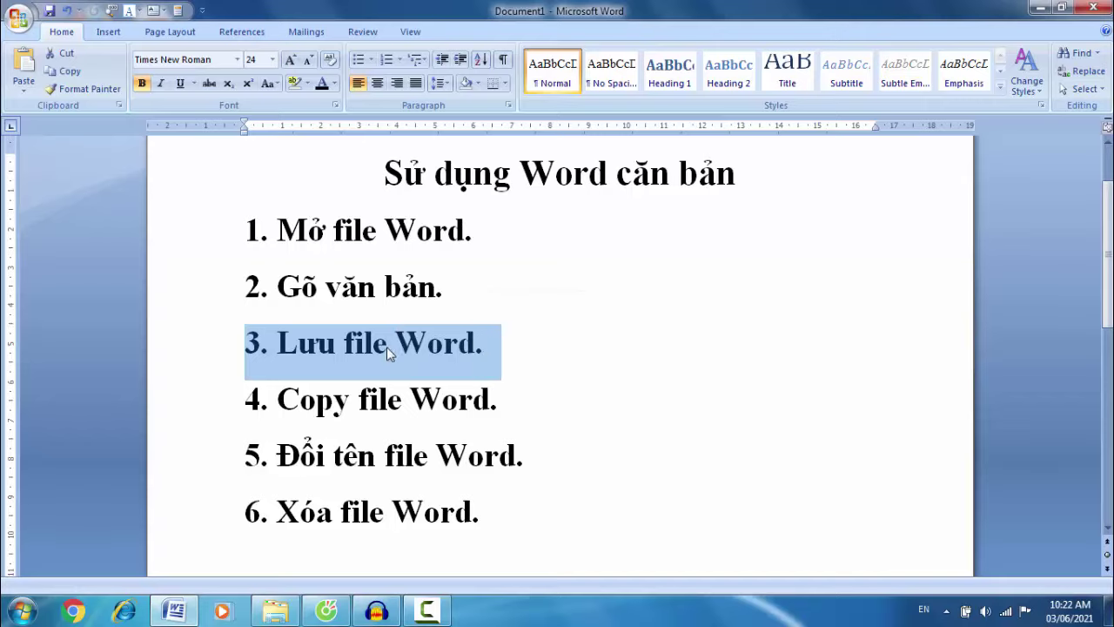
left_click(514, 353)
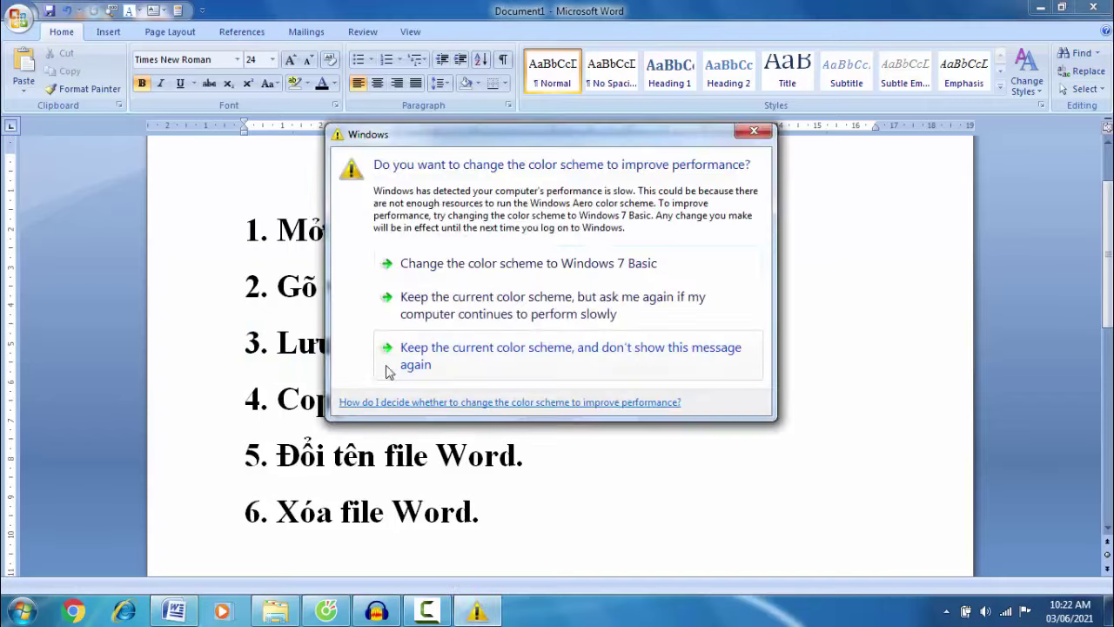
Keep the current Windows color scheme without further messages, and highlight outline items 4 to 6 in turn.
left_click(617, 355)
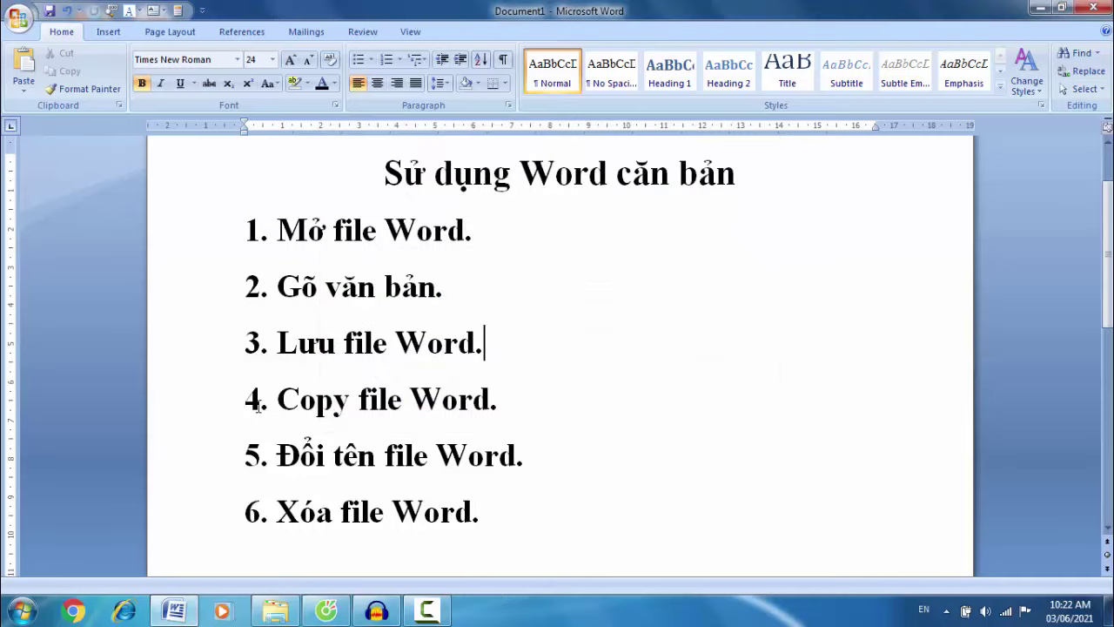
left_click(228, 407)
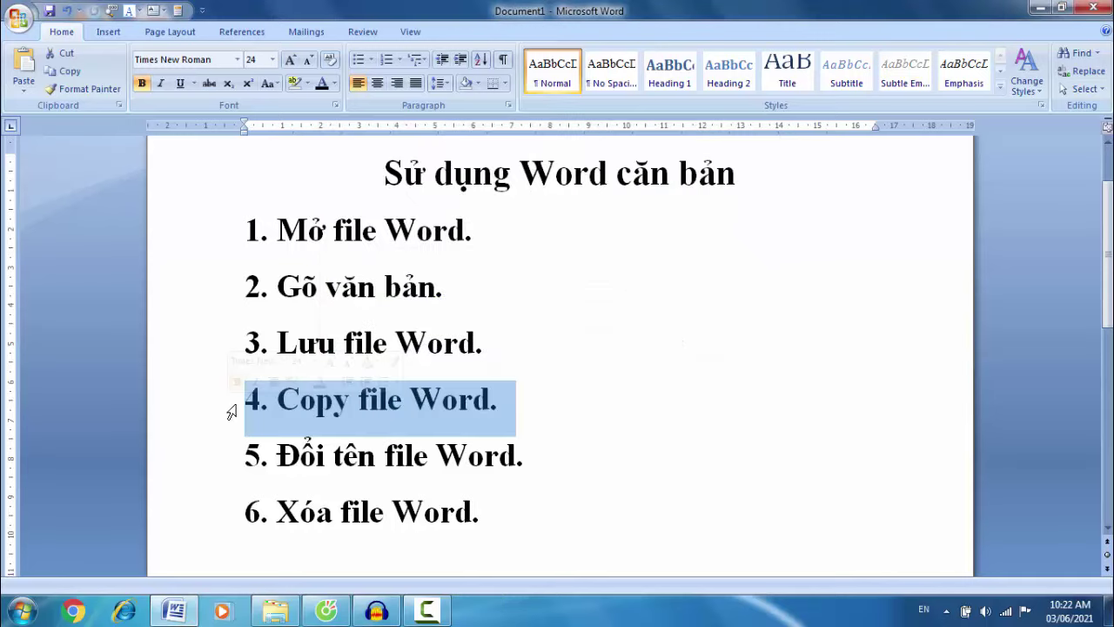
left_click(522, 402)
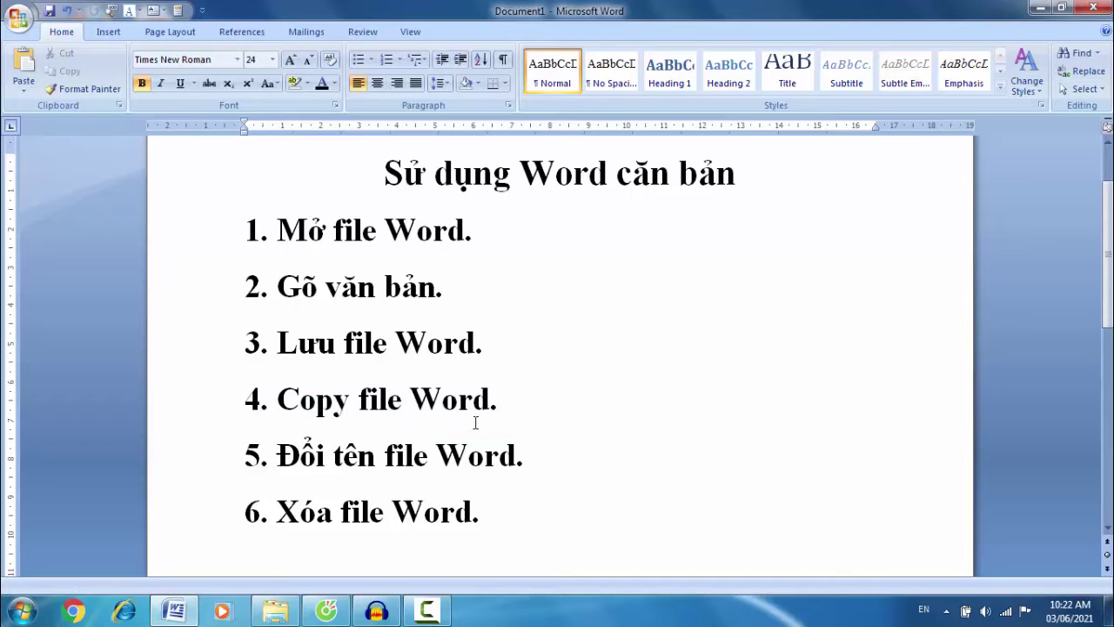
left_click_drag(249, 455, 541, 463)
left_click(548, 459)
left_click_drag(246, 512, 529, 515)
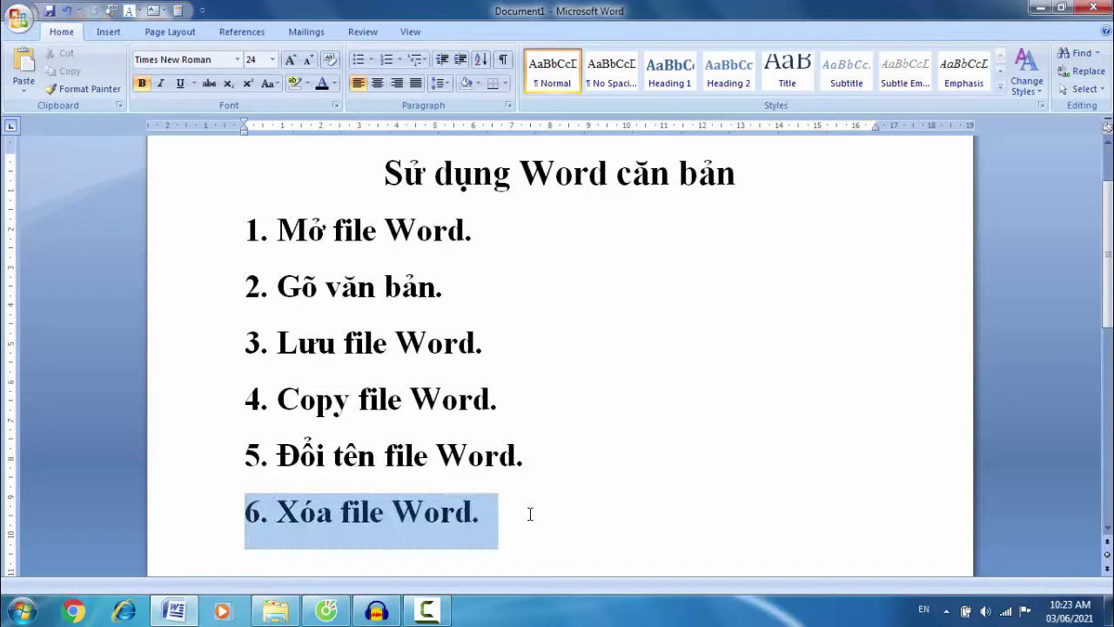
left_click(501, 515)
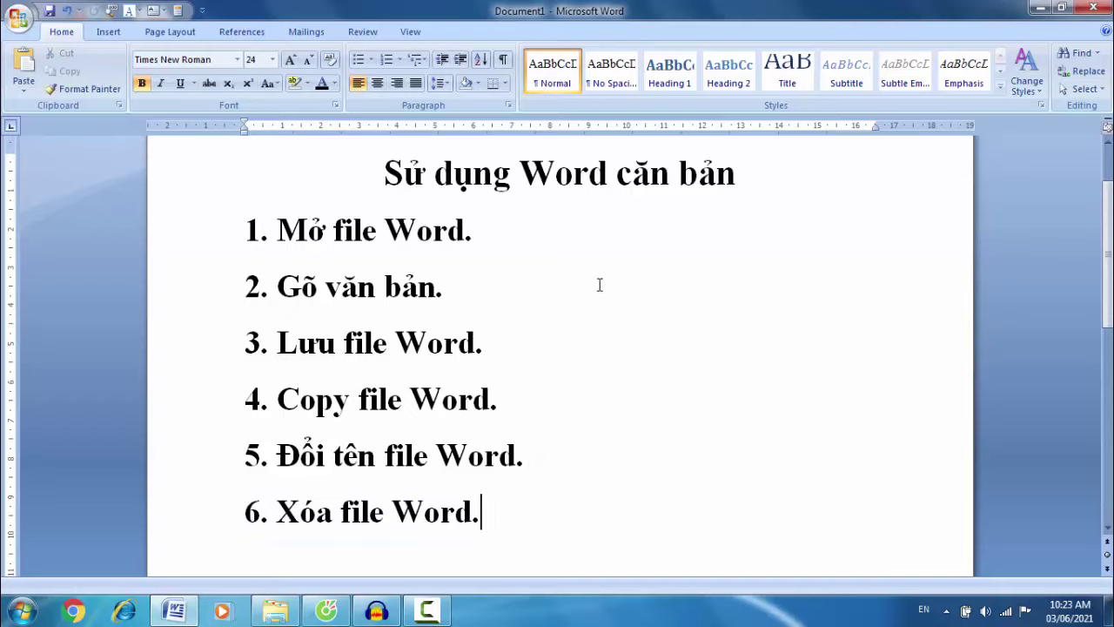
Highlight outline item 1, "Mở file Word", and clear the selection again.
left_click(244, 231)
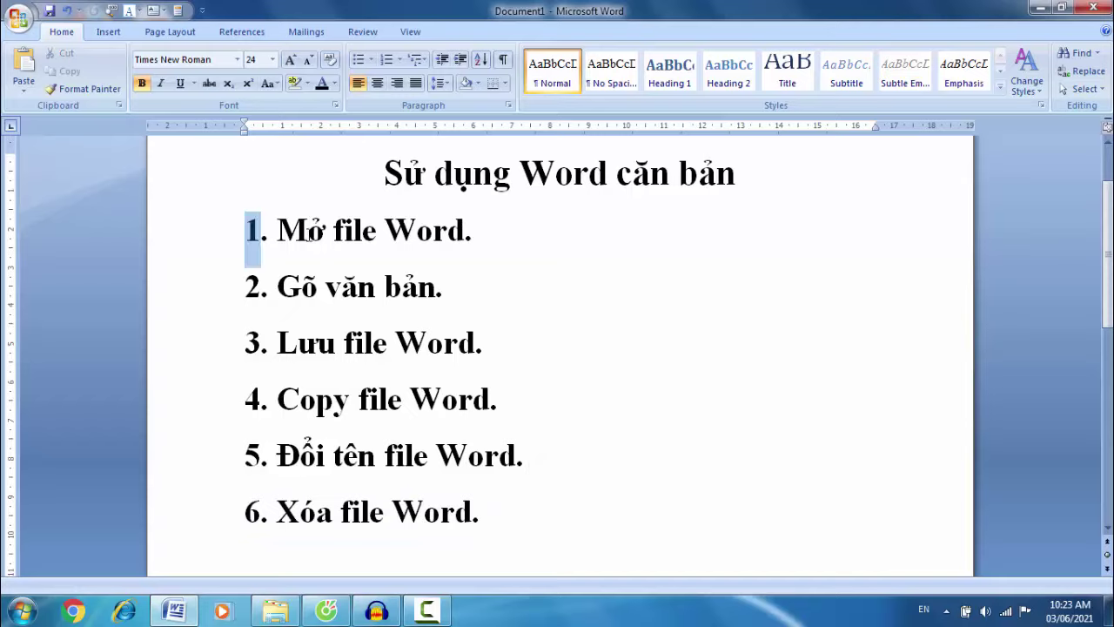
left_click_drag(310, 233, 490, 230)
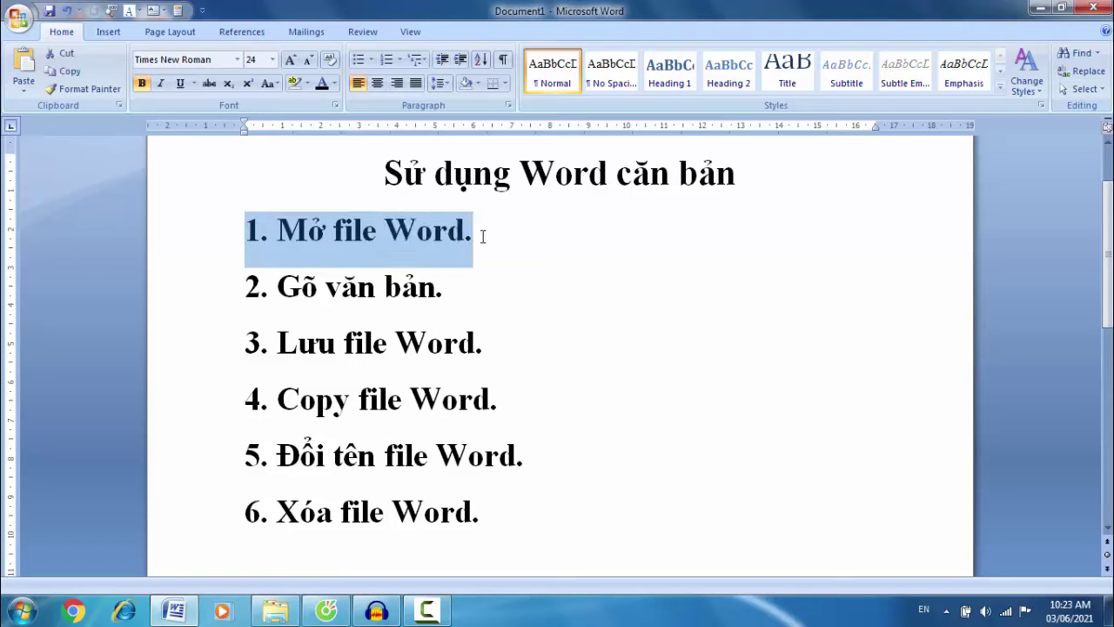
left_click(483, 237)
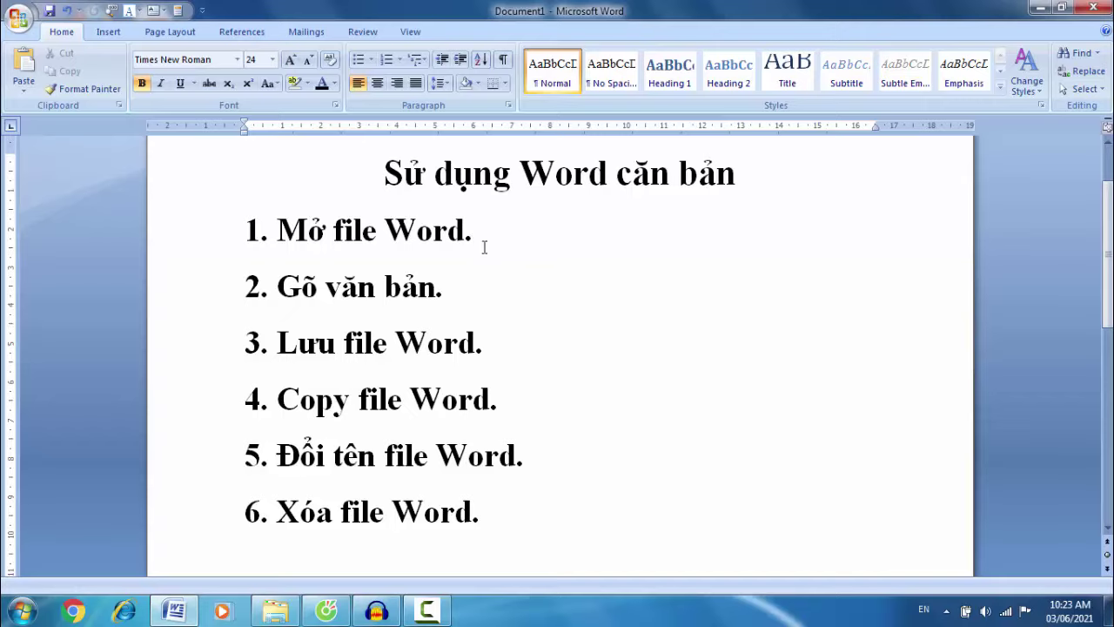
From the desktop, launch Word 2007 in a new maximized window and close that blank document again.
left_click(1040, 8)
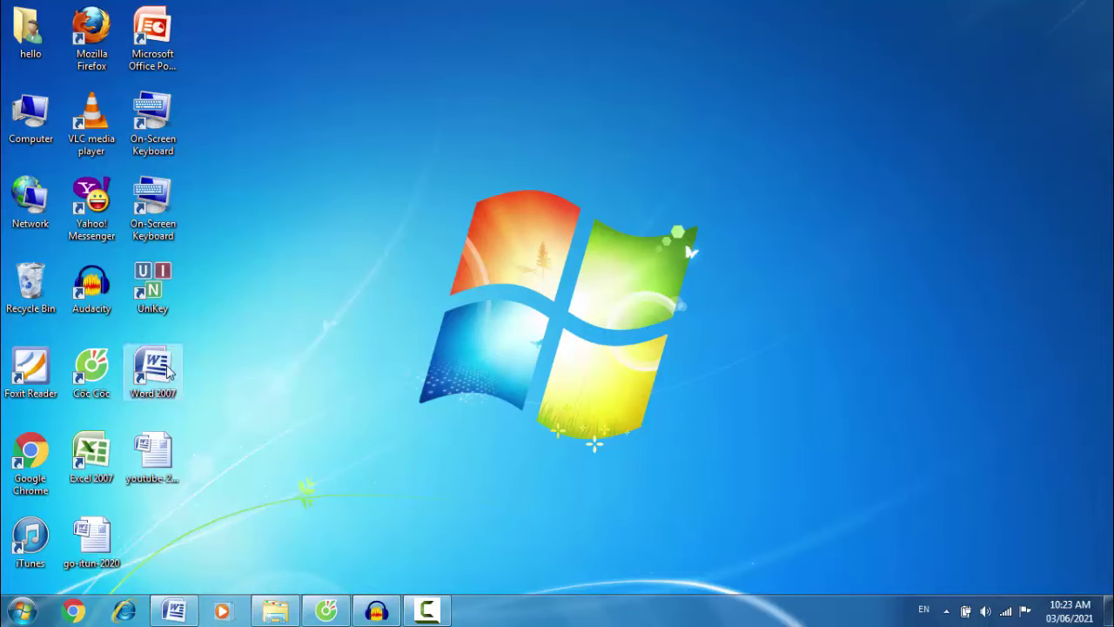
double_click(170, 372)
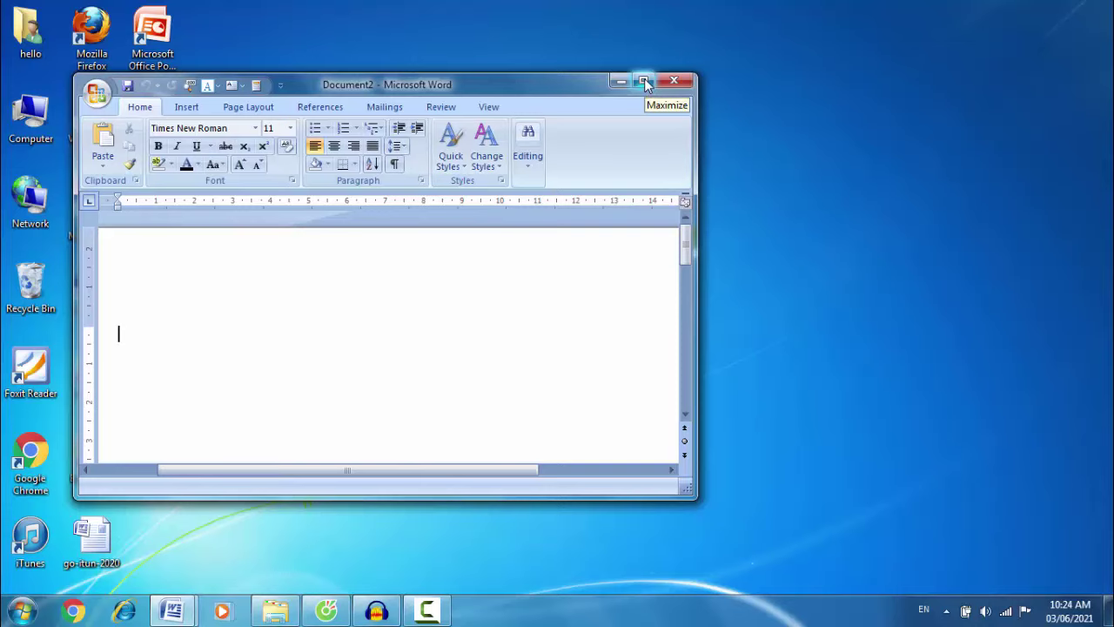
left_click(645, 82)
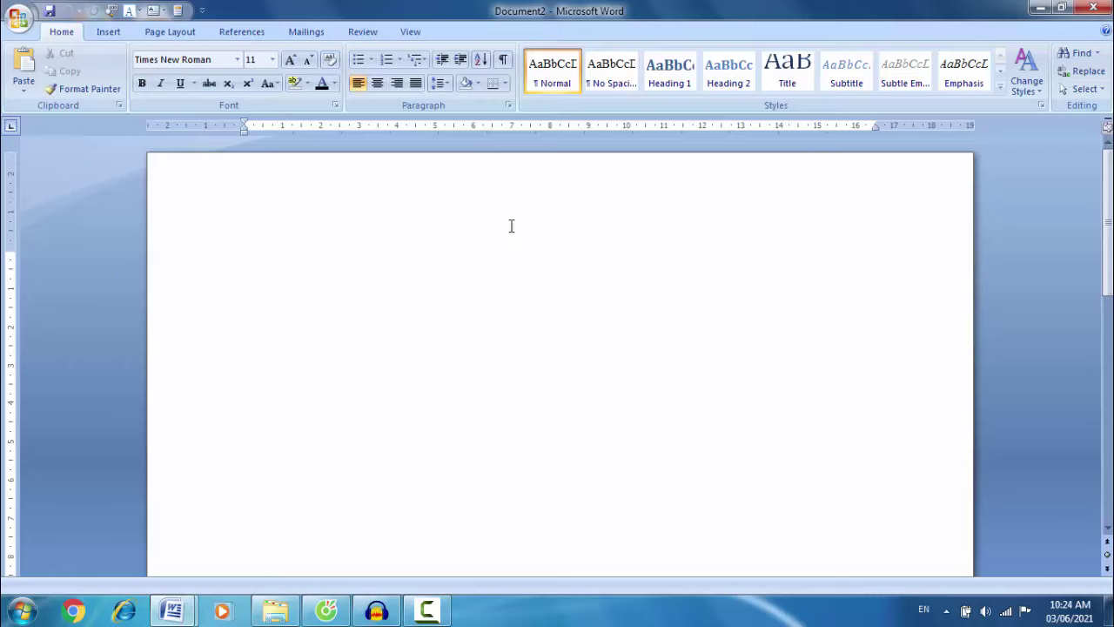
left_click(1093, 11)
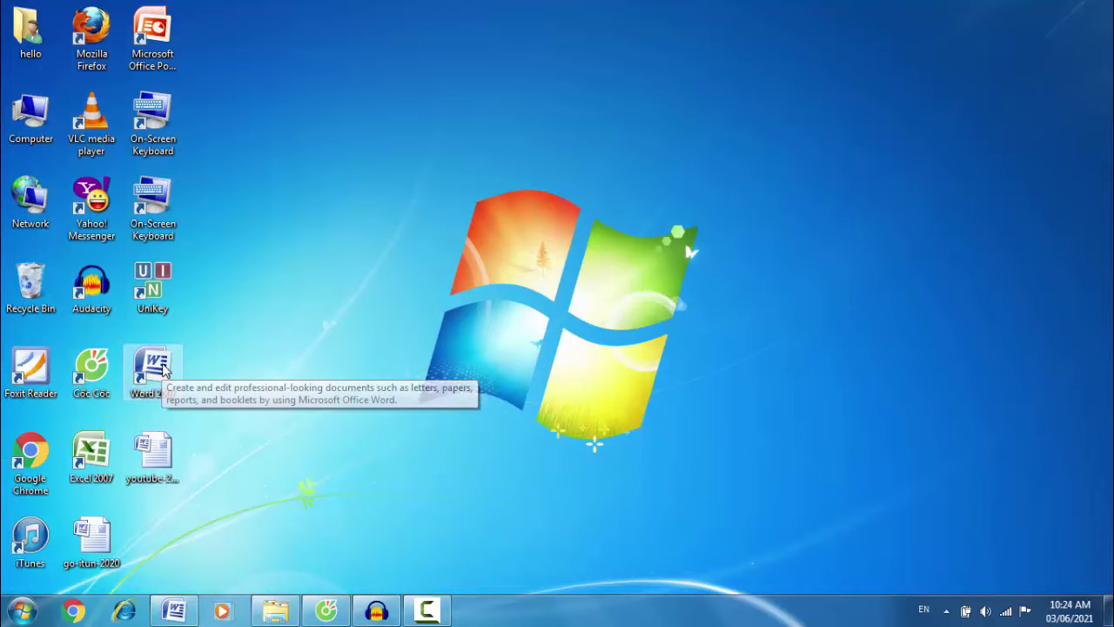
Open a blank document using the Open option of the Word 2007 desktop shortcut, maximize it and minimize it to the taskbar.
right_click(160, 367)
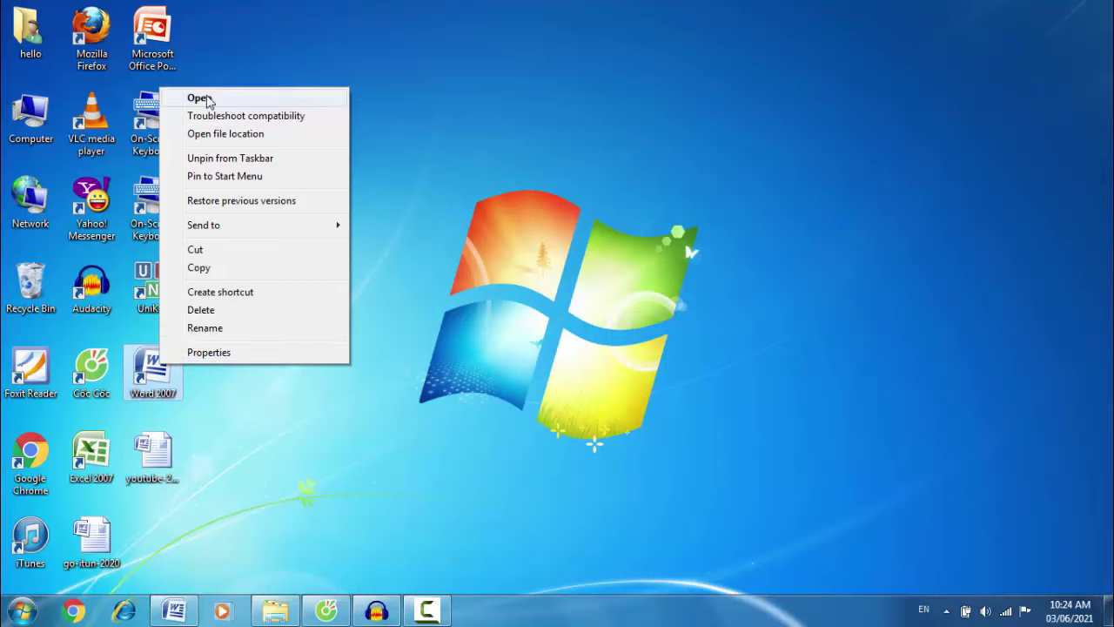
left_click(249, 99)
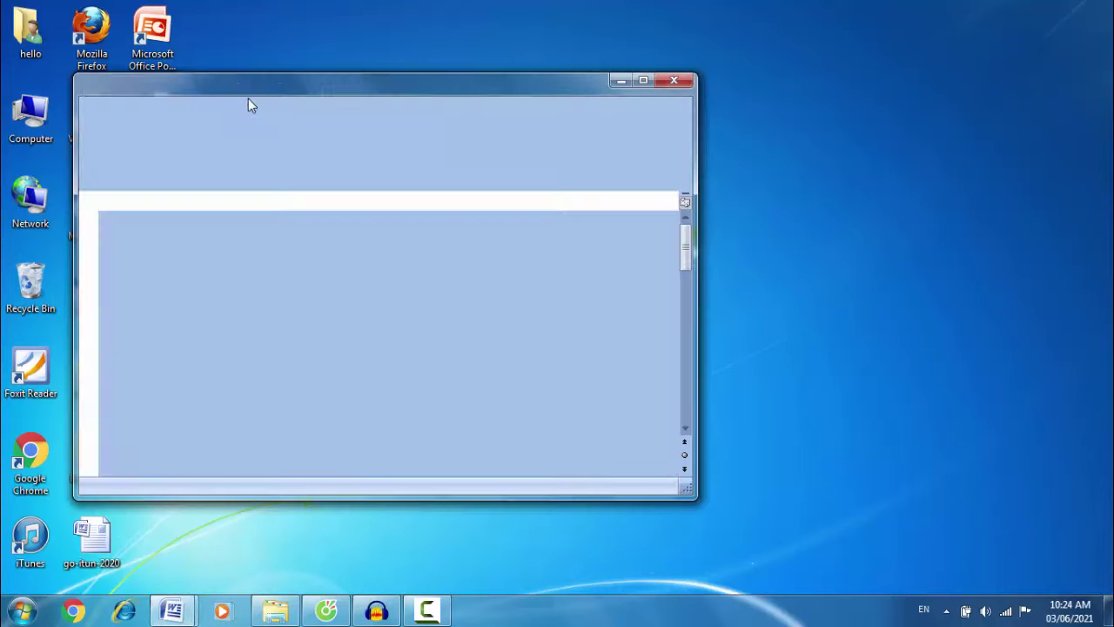
left_click(642, 80)
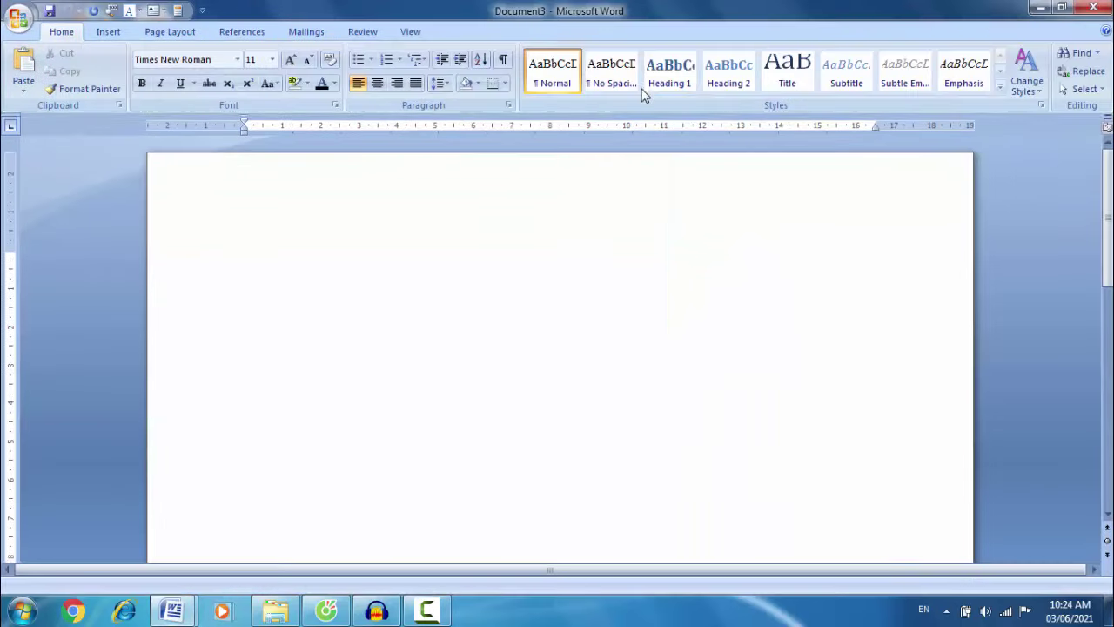
left_click(1041, 11)
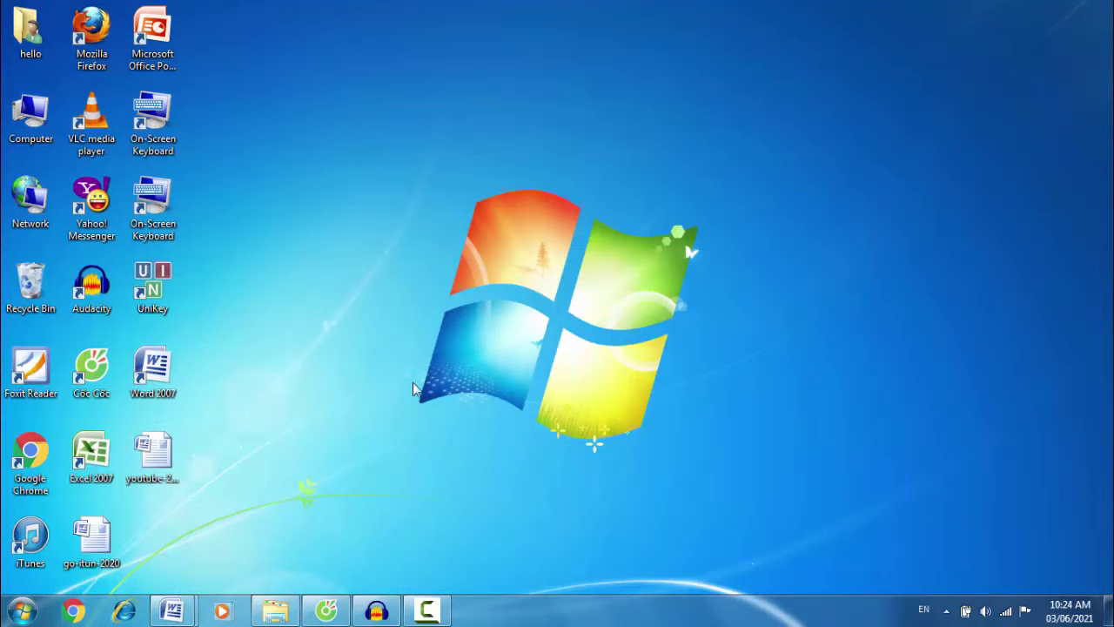
Open another blank Word document from the desktop shortcut's Open option and maximize its window.
right_click(161, 371)
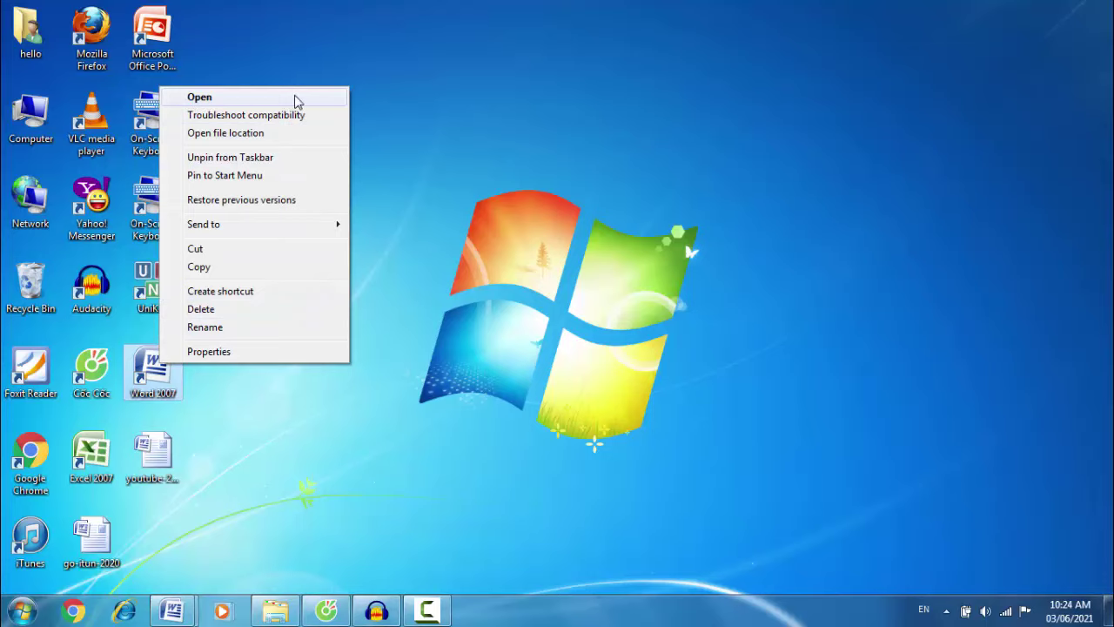
left_click(242, 107)
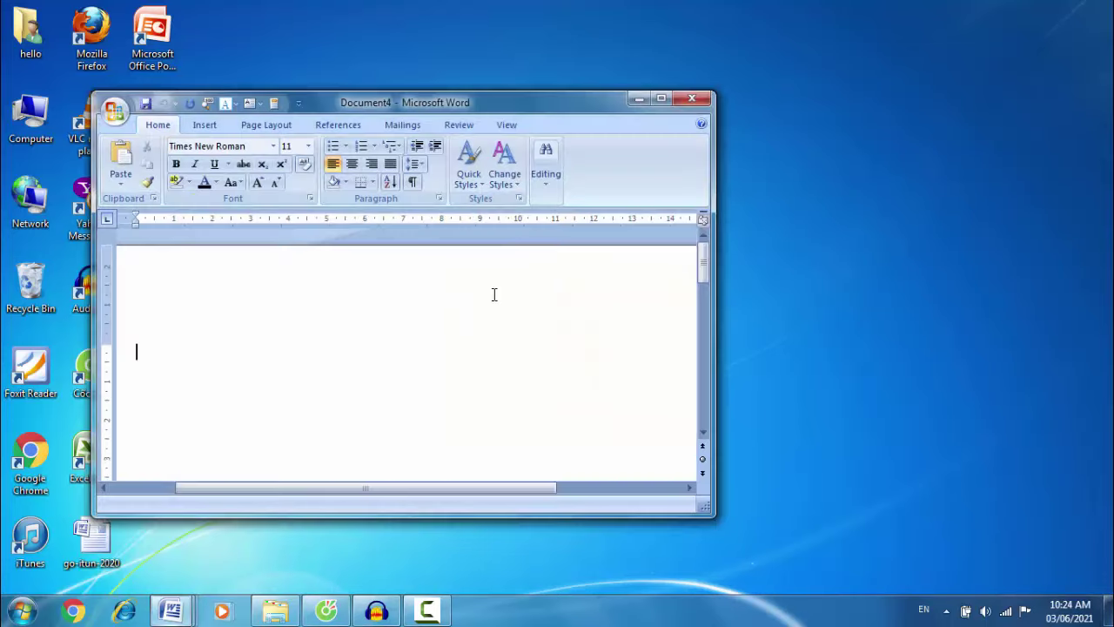
left_click(664, 103)
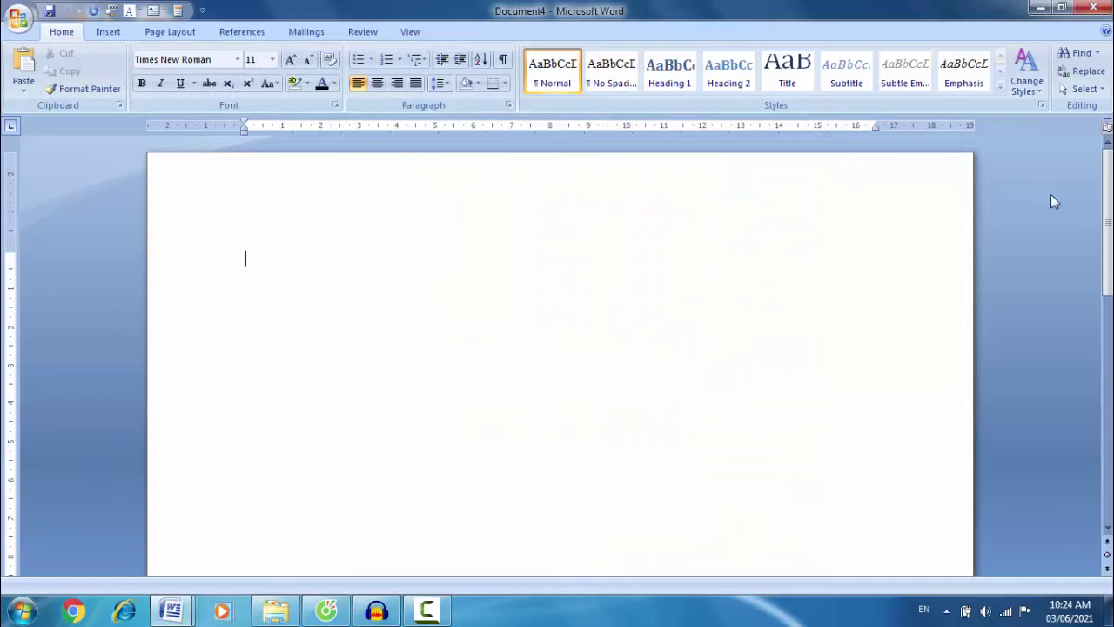
Switch to the Document1 outline, highlight item 2, "Gõ văn bản", and minimize that document.
mouse_move(197, 611)
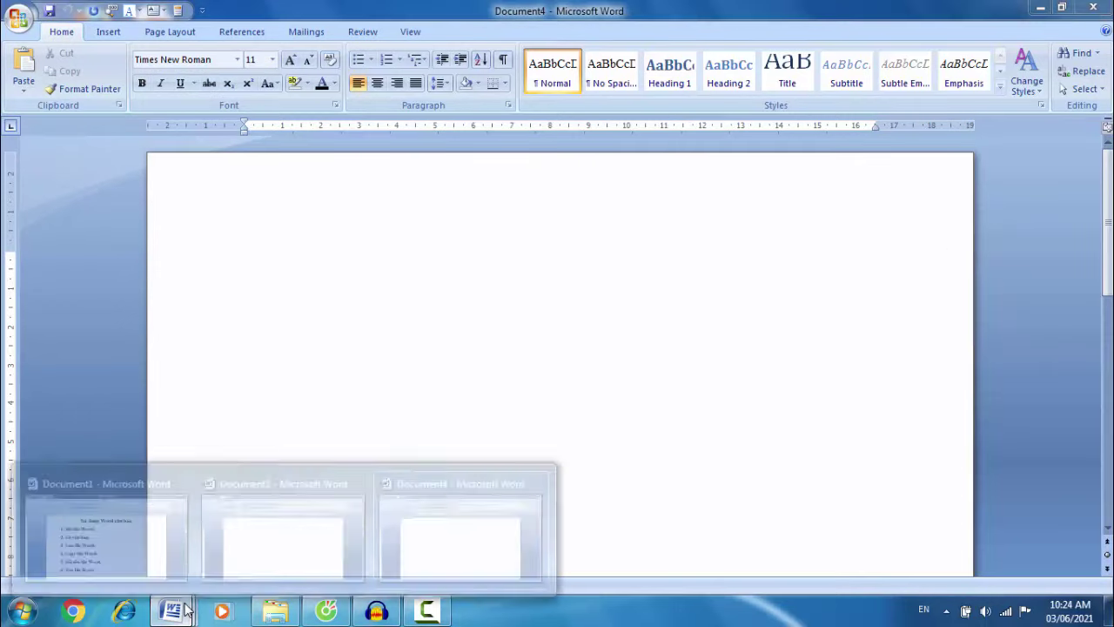
left_click(141, 547)
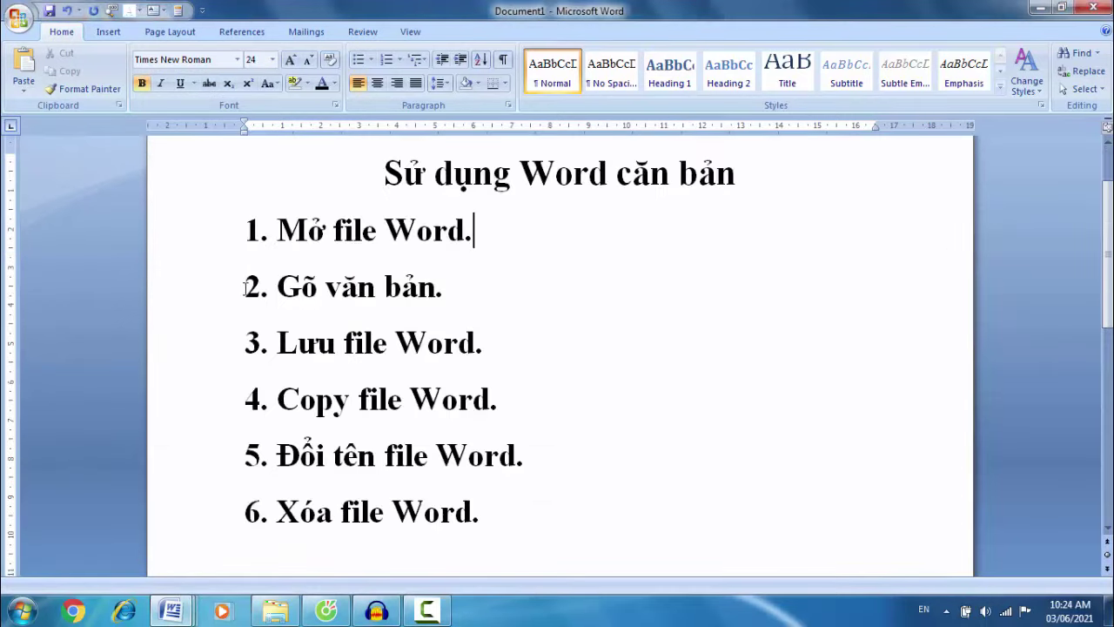
left_click_drag(246, 289, 490, 293)
left_click(437, 297)
left_click(1039, 7)
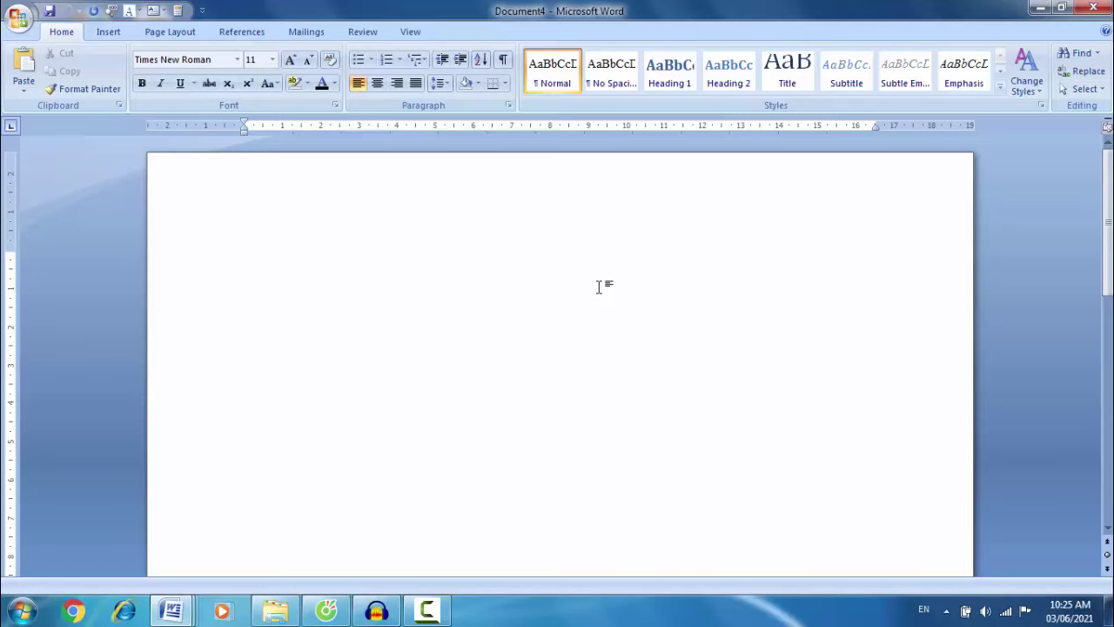
Minimize the blank Document4 and launch UniKey from its desktop shortcut.
left_click(1040, 8)
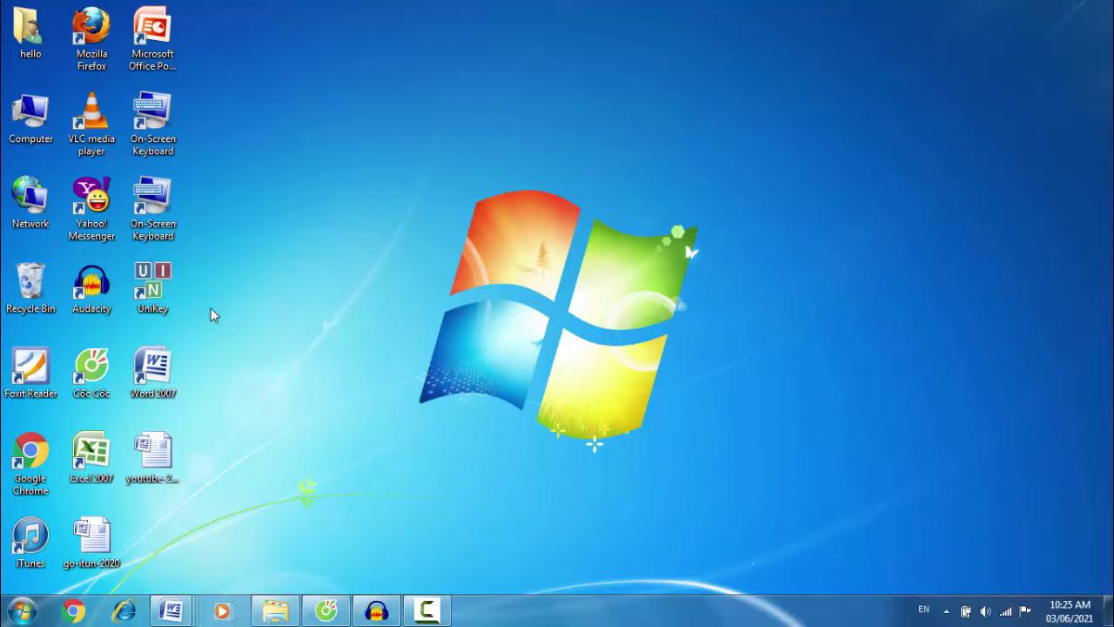
left_click(175, 291)
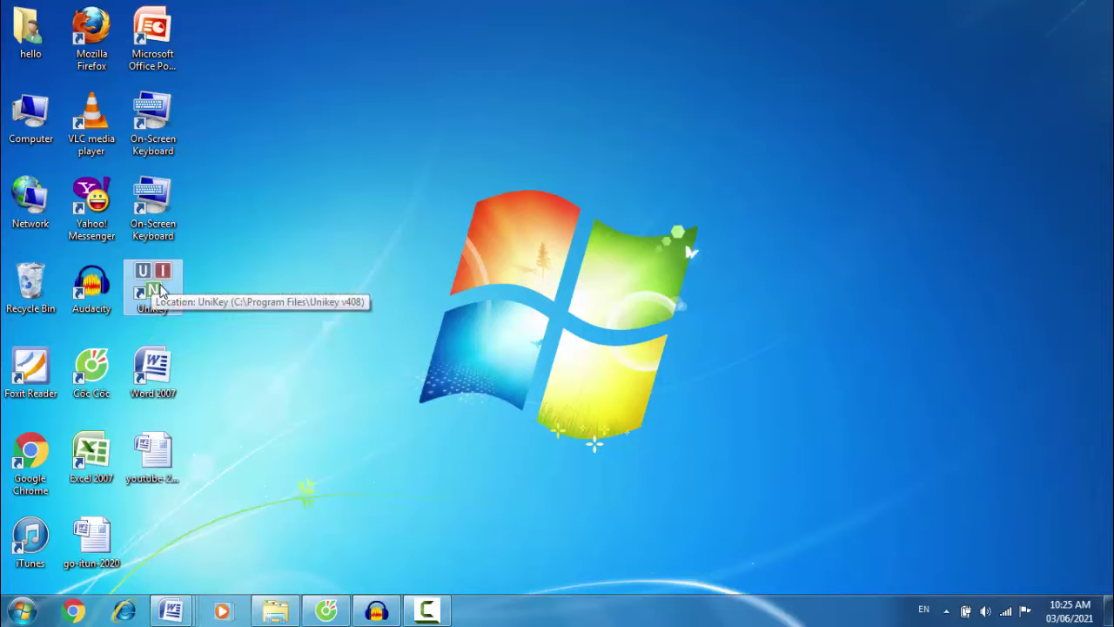
double_click(153, 283)
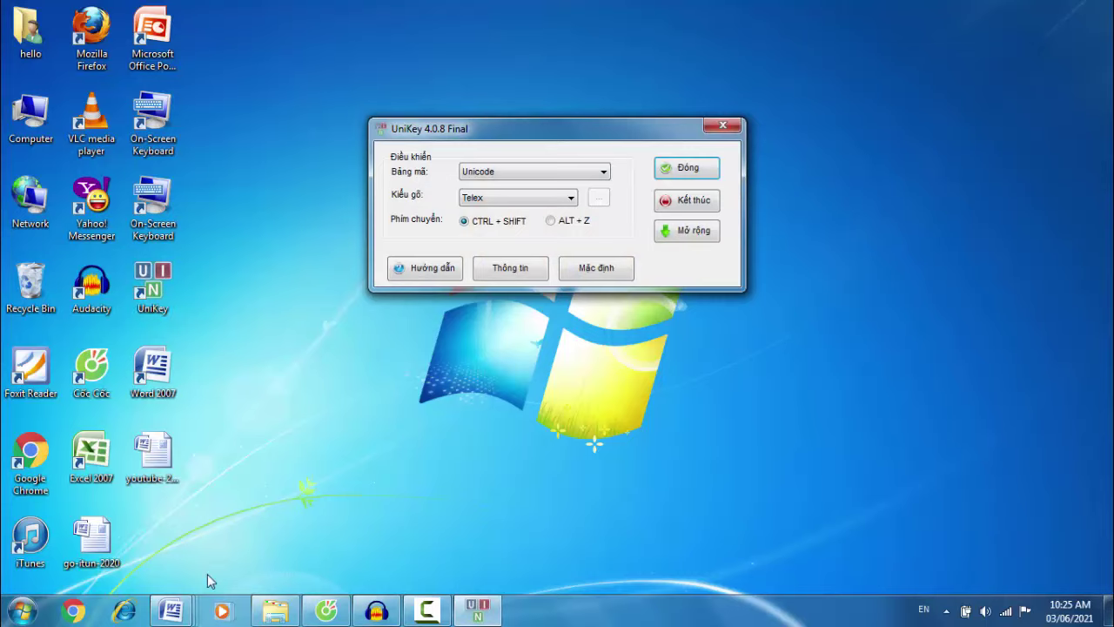
Bring up the blank Document4 and minimize it again to return to the UniKey window.
mouse_move(170, 611)
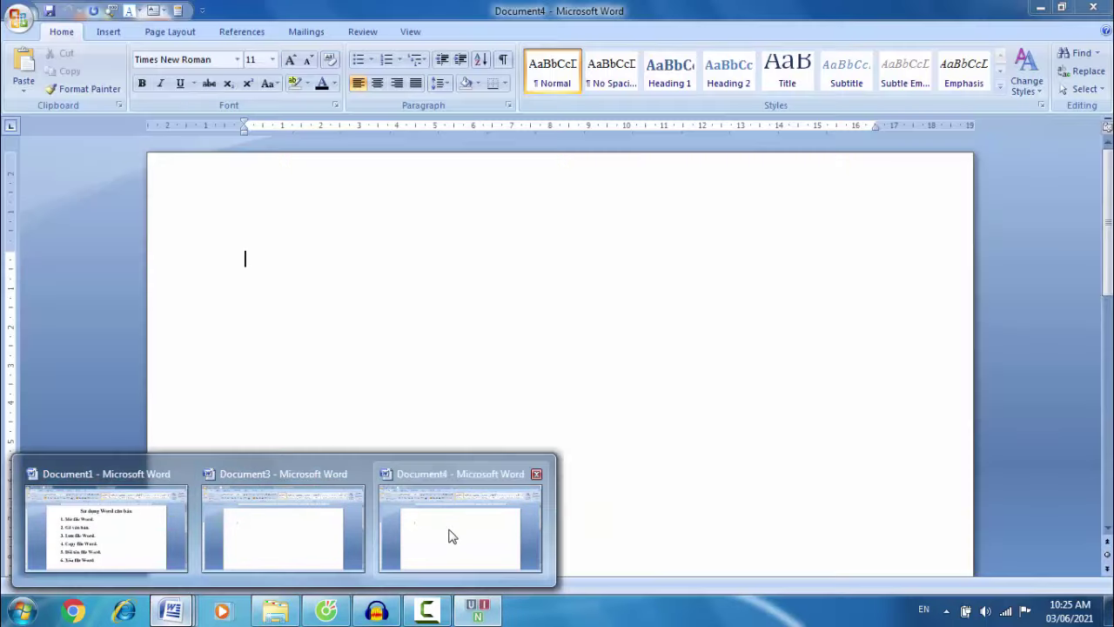
left_click(450, 533)
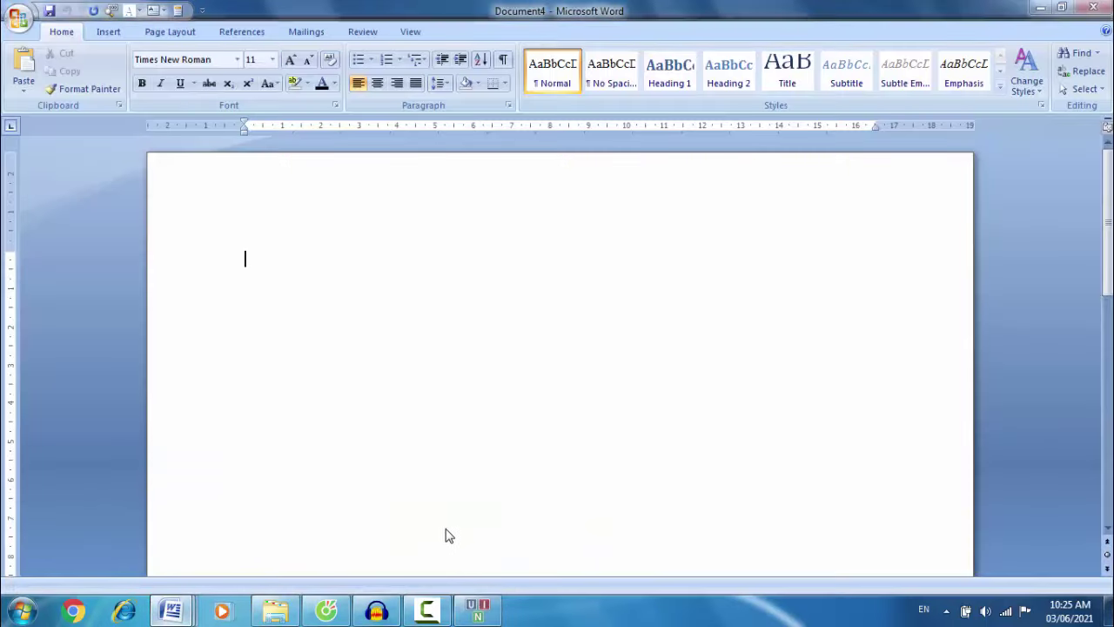
left_click(1041, 7)
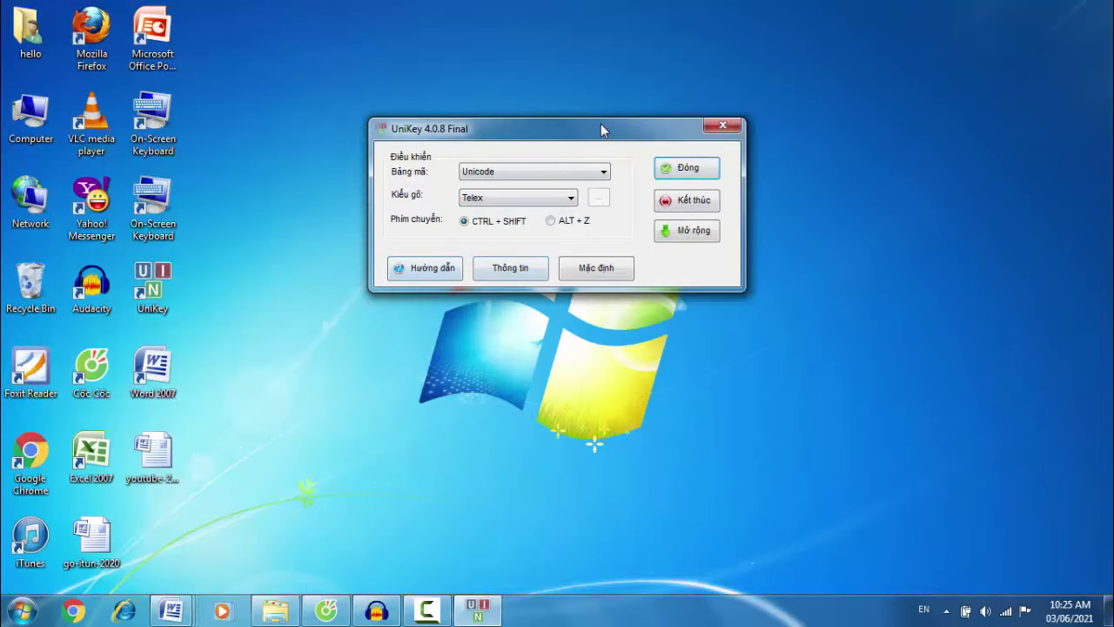
Shift the UniKey window slightly and view the "Bảng mã" character set options, keeping Unicode.
left_click_drag(605, 130, 611, 134)
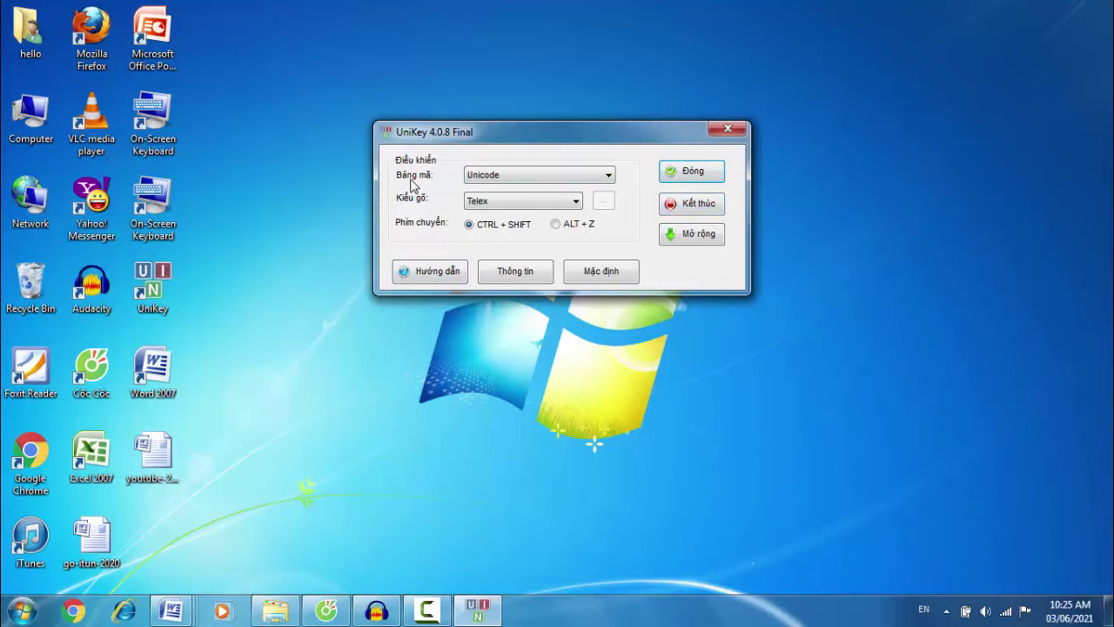
left_click(566, 178)
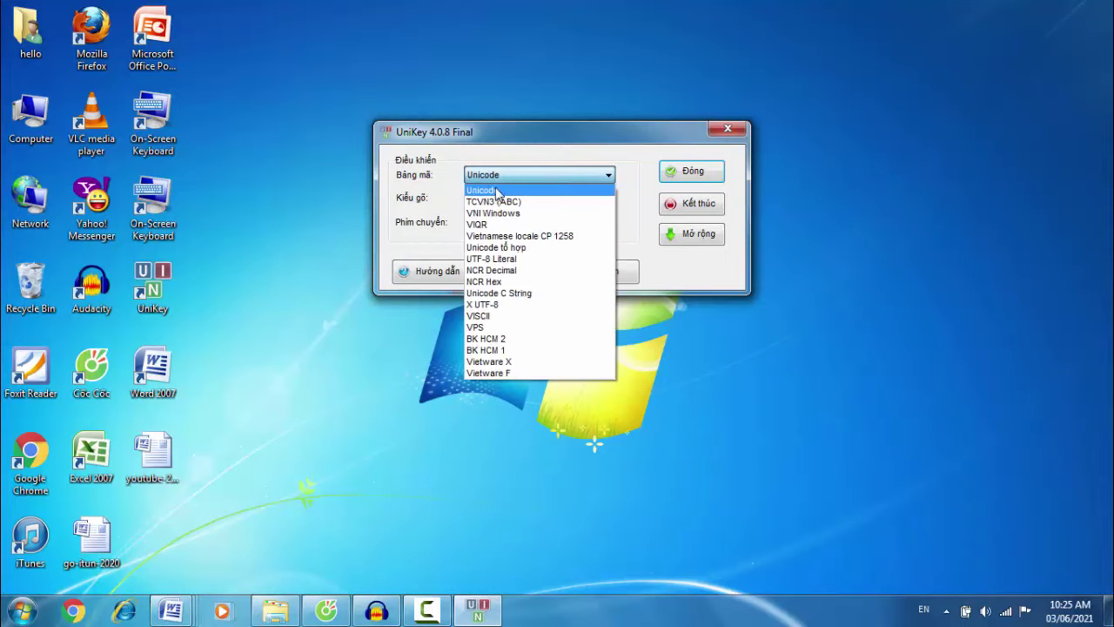
left_click(608, 175)
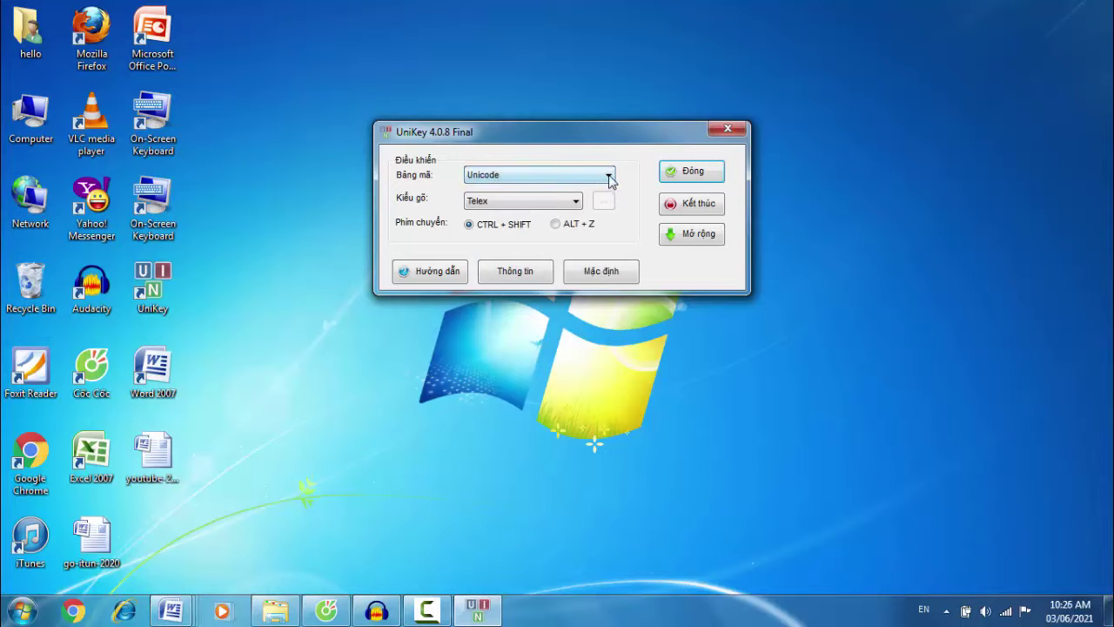
Review UniKey's "Bảng mã" and "Kiểu gõ" options, keep Unicode and Telex, and close the UniKey window.
left_click(610, 178)
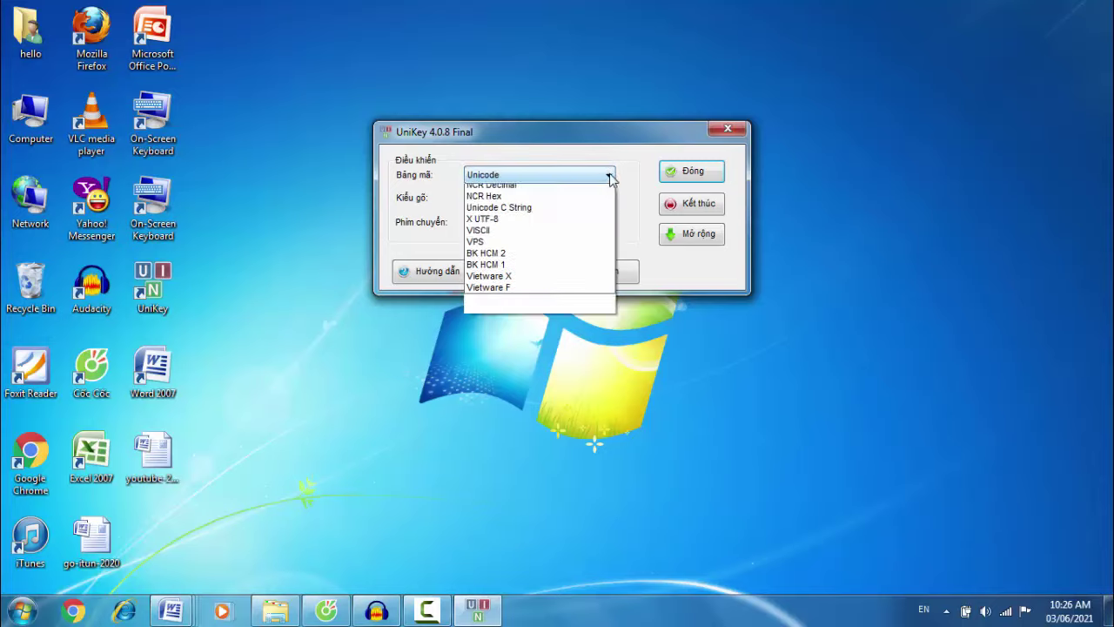
left_click(544, 190)
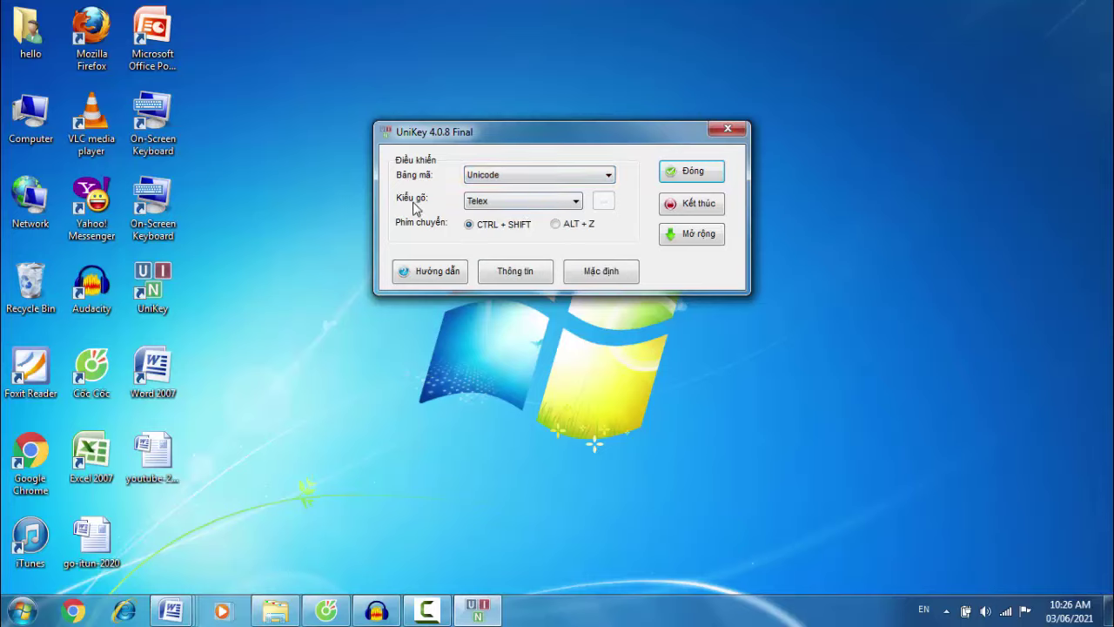
left_click(577, 204)
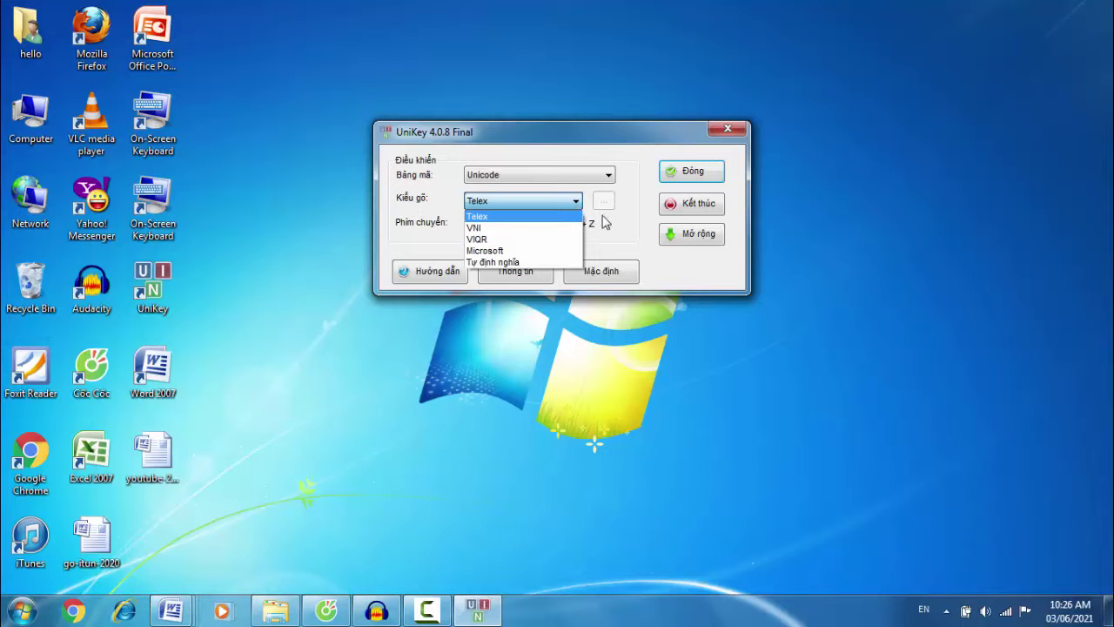
left_click(607, 226)
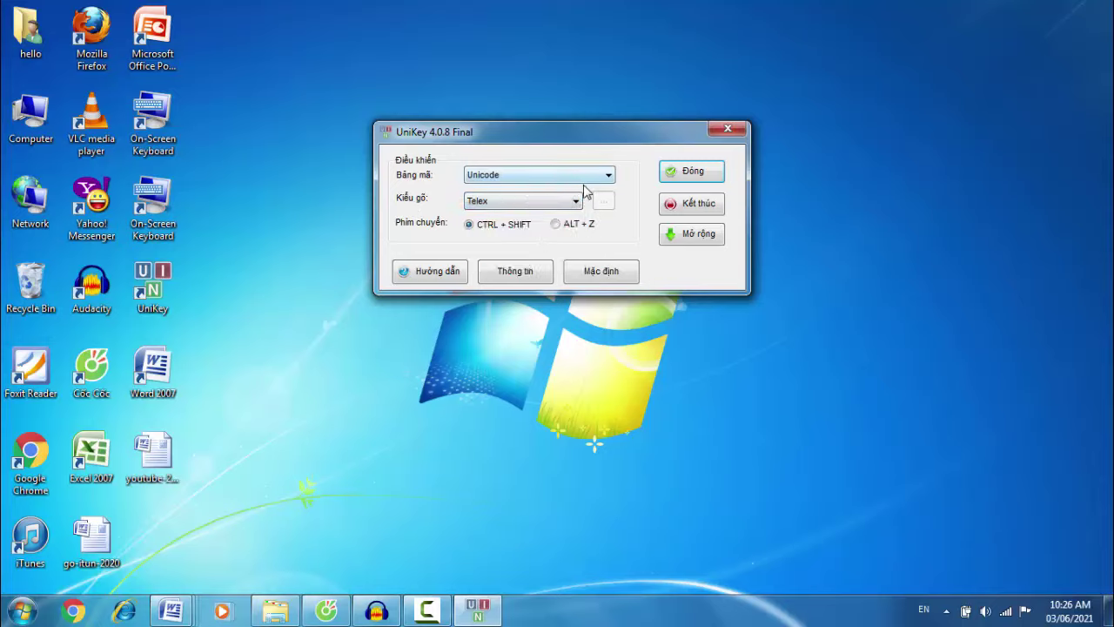
left_click(699, 176)
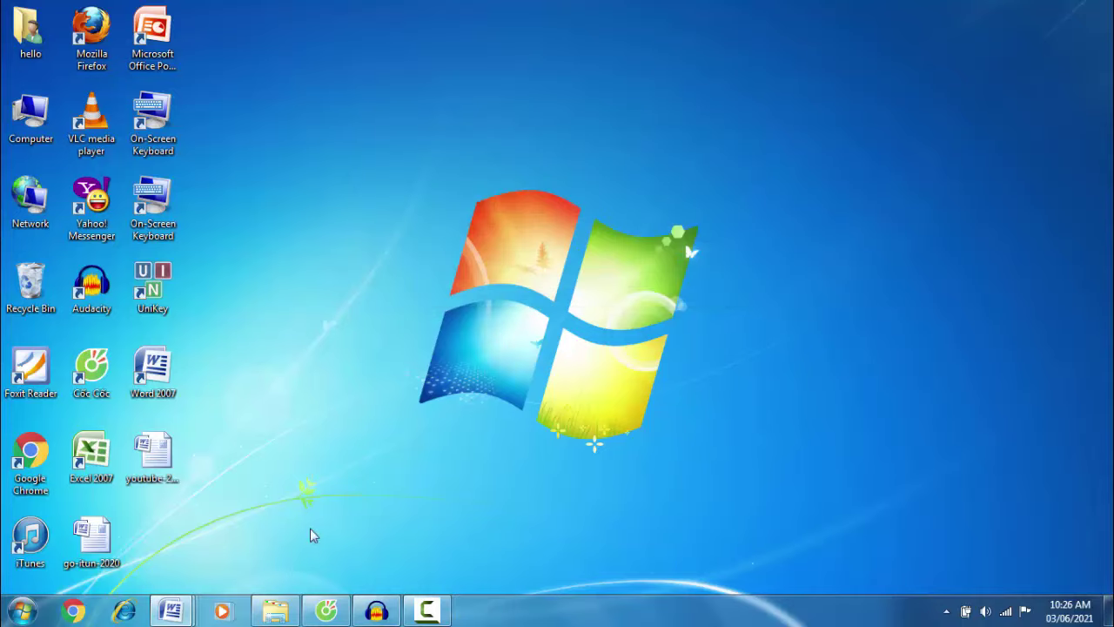
Close the blank Document3 and enter the line "CỘNG HÒA XÃ HỘI CHỦ NGHĨA VIỆT NAM" in Document4.
mouse_move(174, 610)
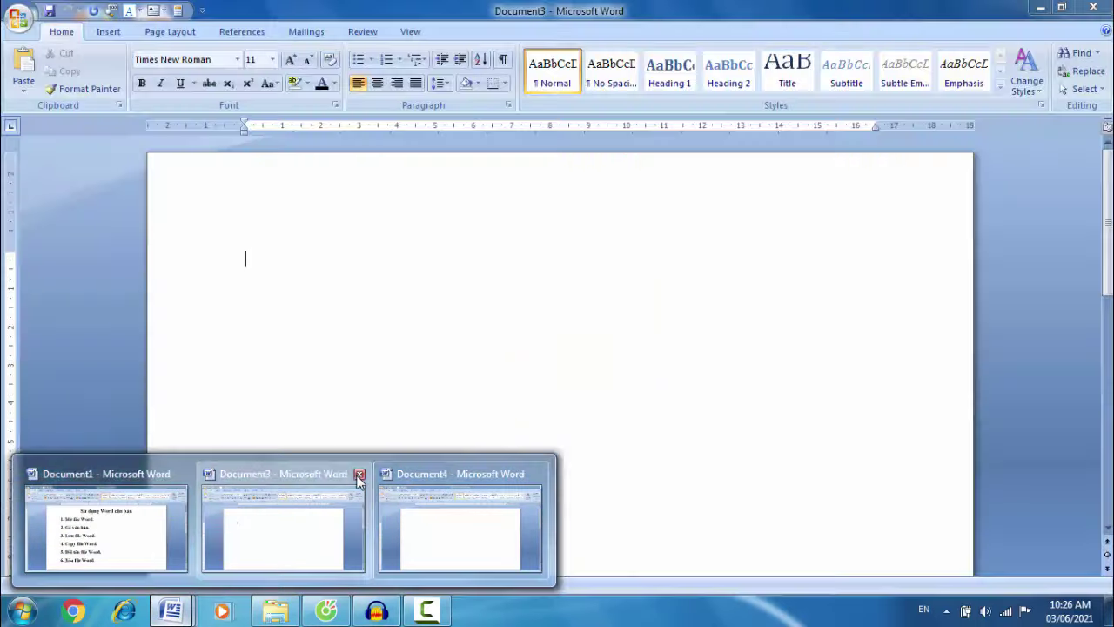
left_click(360, 477)
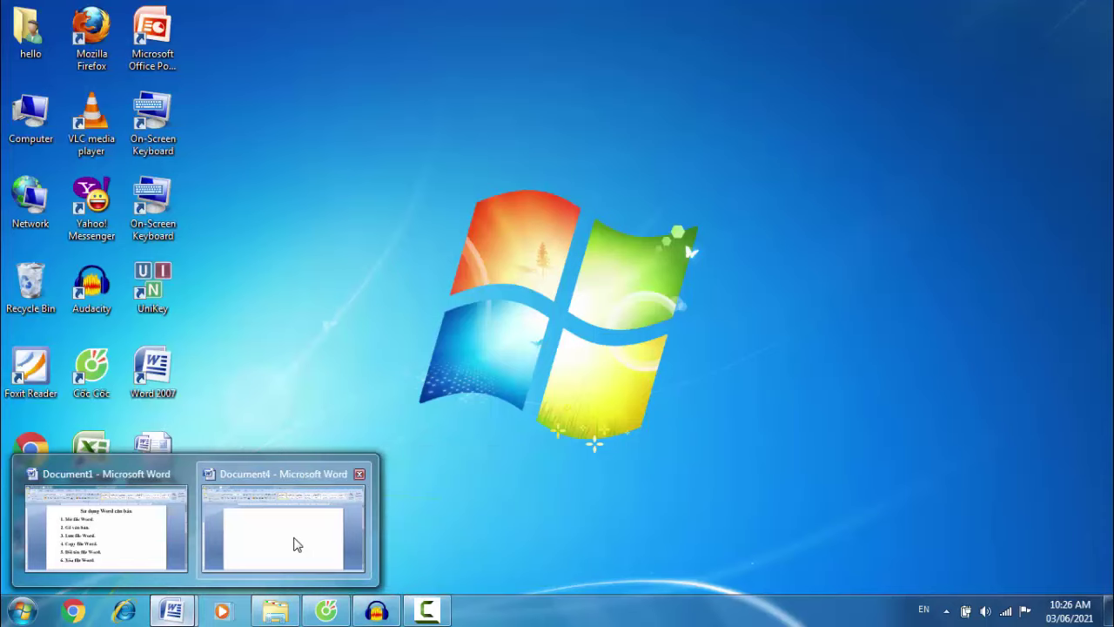
left_click(293, 543)
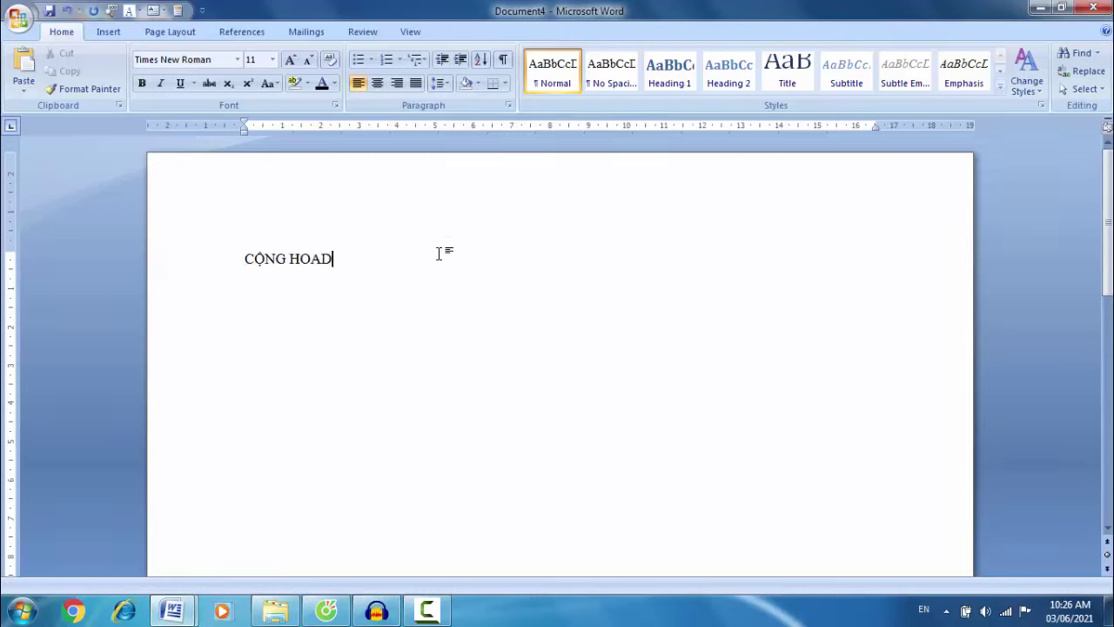
type("XA HO")
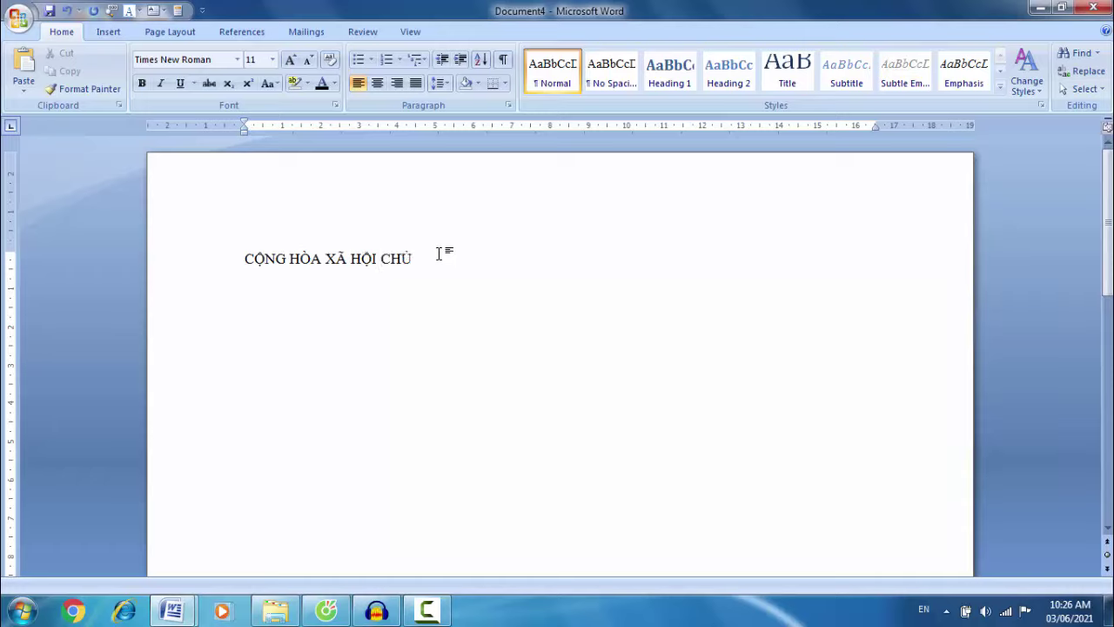
type("NGHĨA VIỆT NAM")
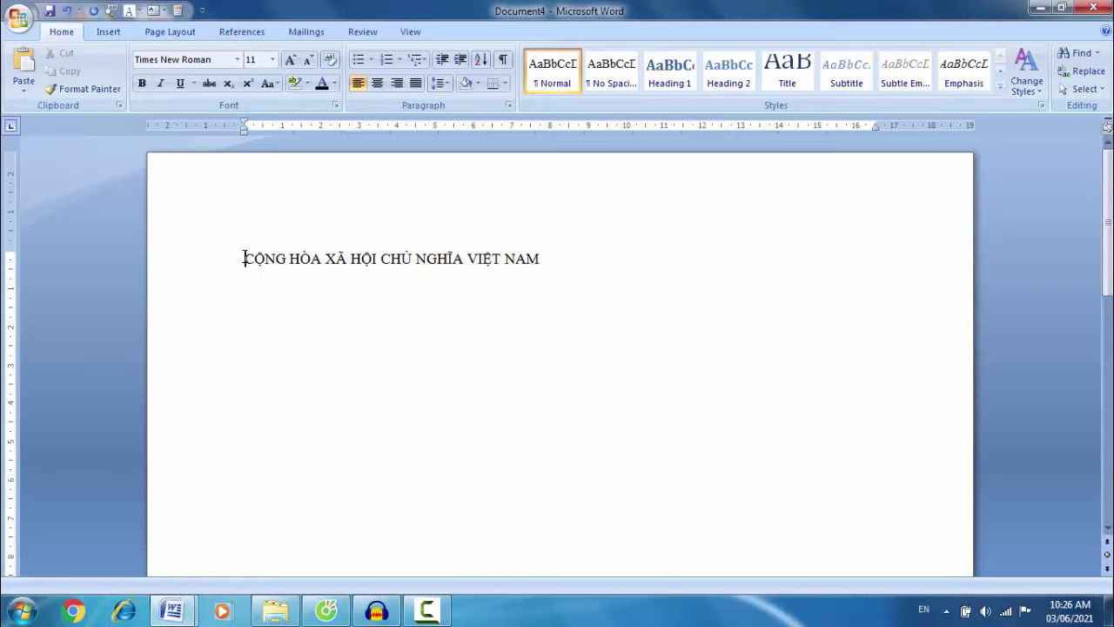
Format the line "CỘNG HÒA XÃ HỘI CHỦ NGHĨA VIỆT NAM" as bold, centered, font size 20.
left_click_drag(244, 257, 518, 249)
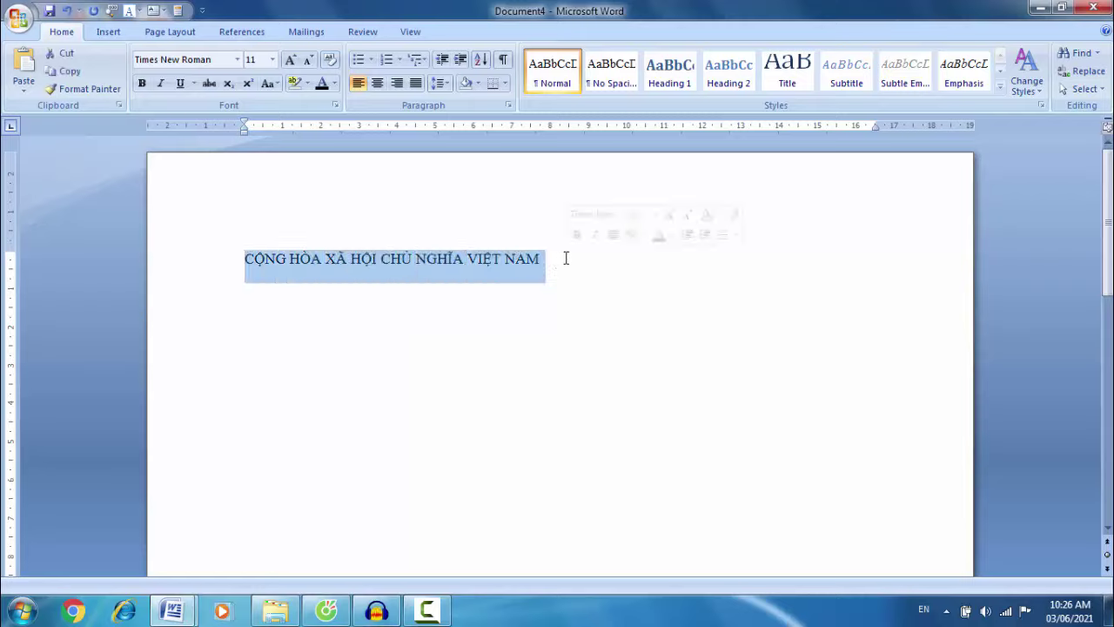
left_click(142, 83)
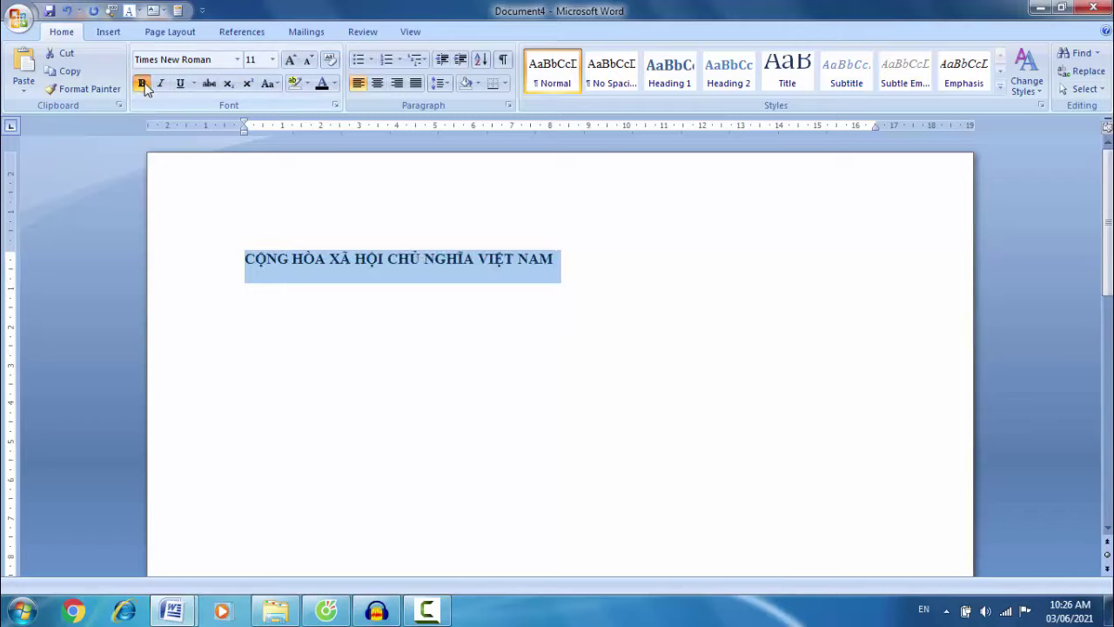
left_click(377, 83)
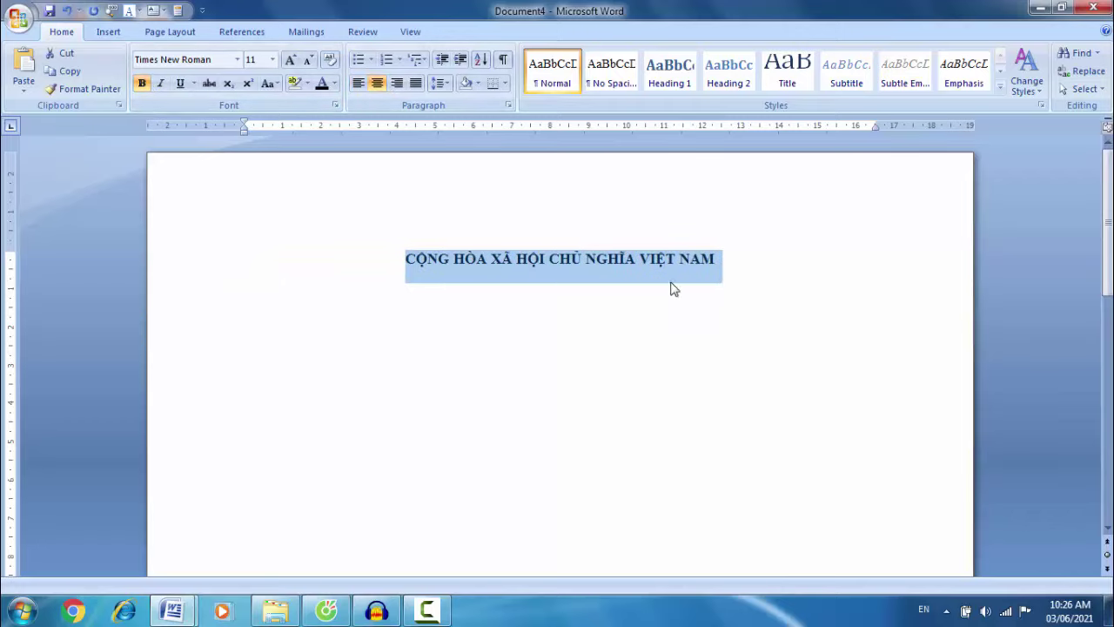
left_click(273, 61)
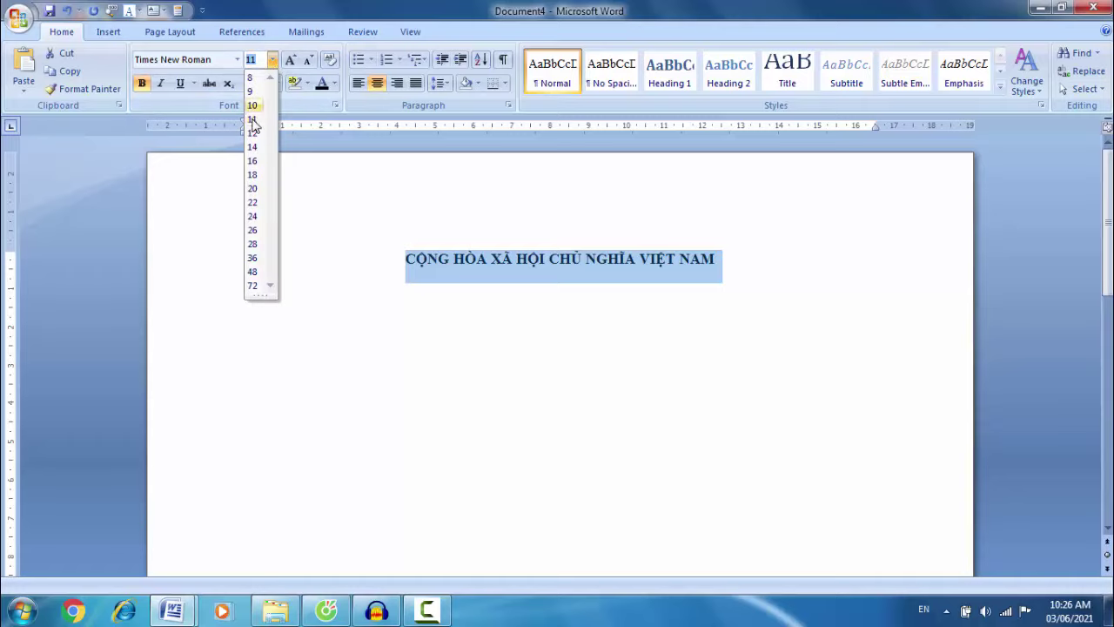
left_click(253, 188)
left_click(861, 272)
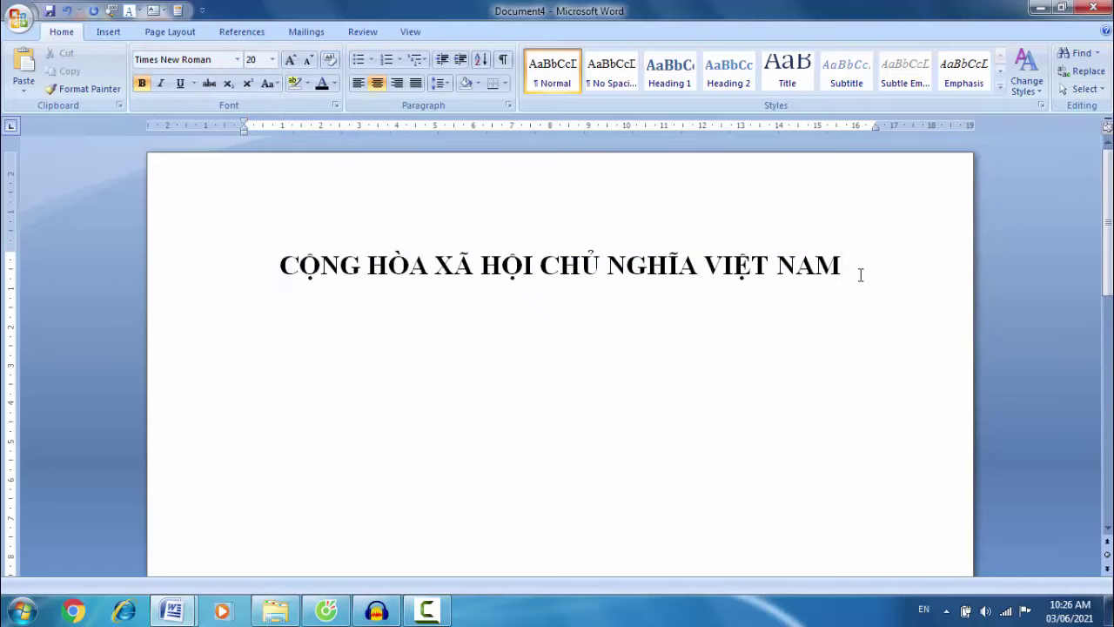
Add a second line below the heading reading "Độc lập – Tự do – Hạnh Phúc".
key("Return")
type("Đoc")
type(" lập - T")
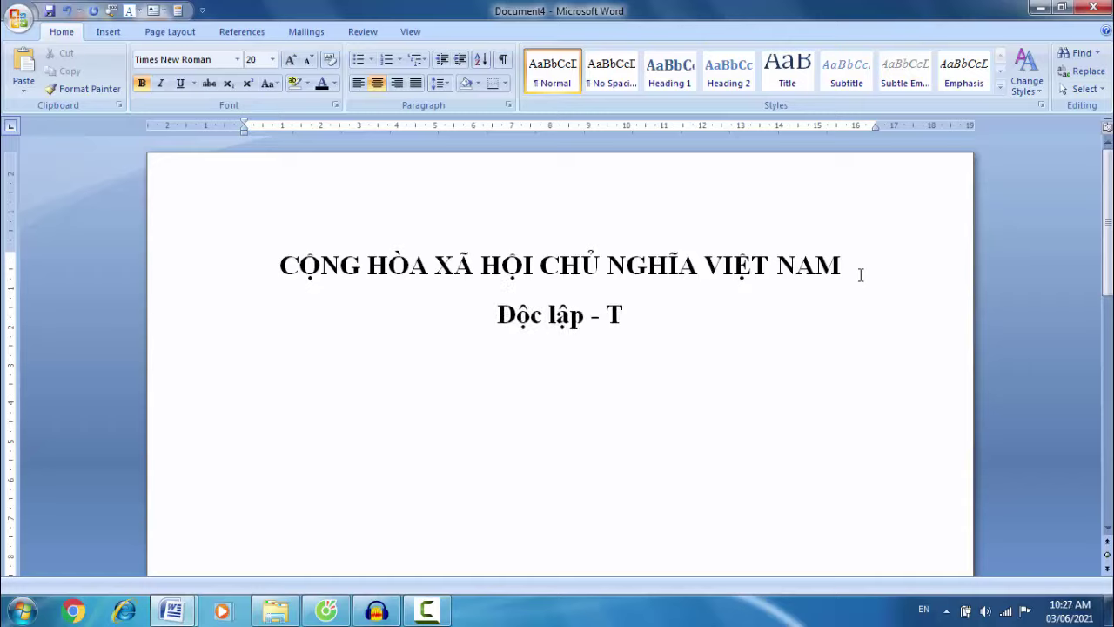
type("ự do -")
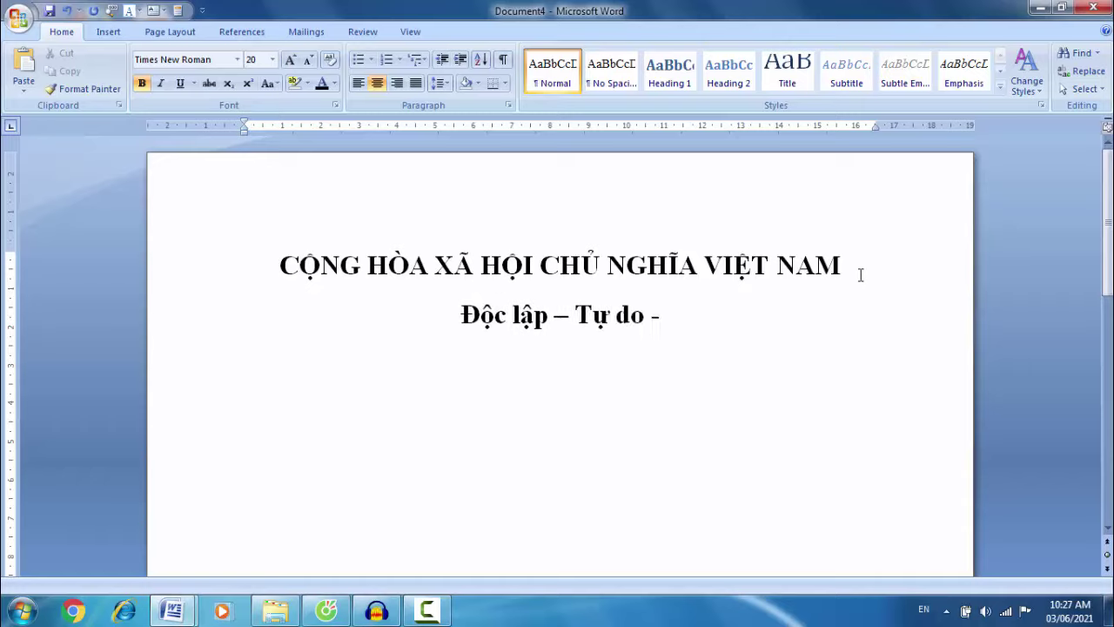
type(" Hạnh")
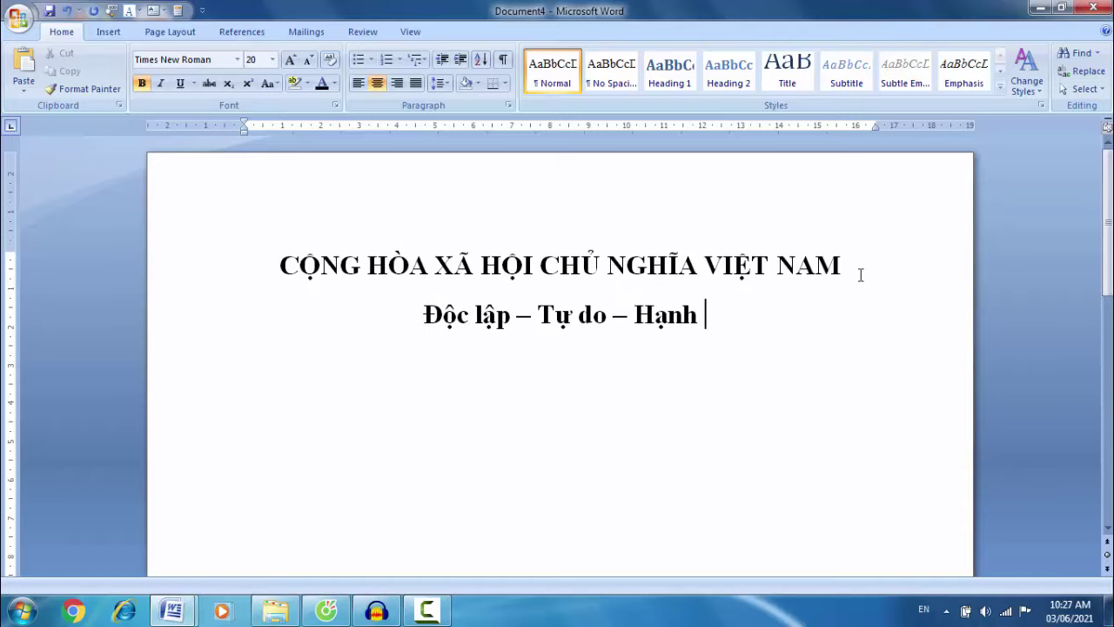
type(" Phuc")
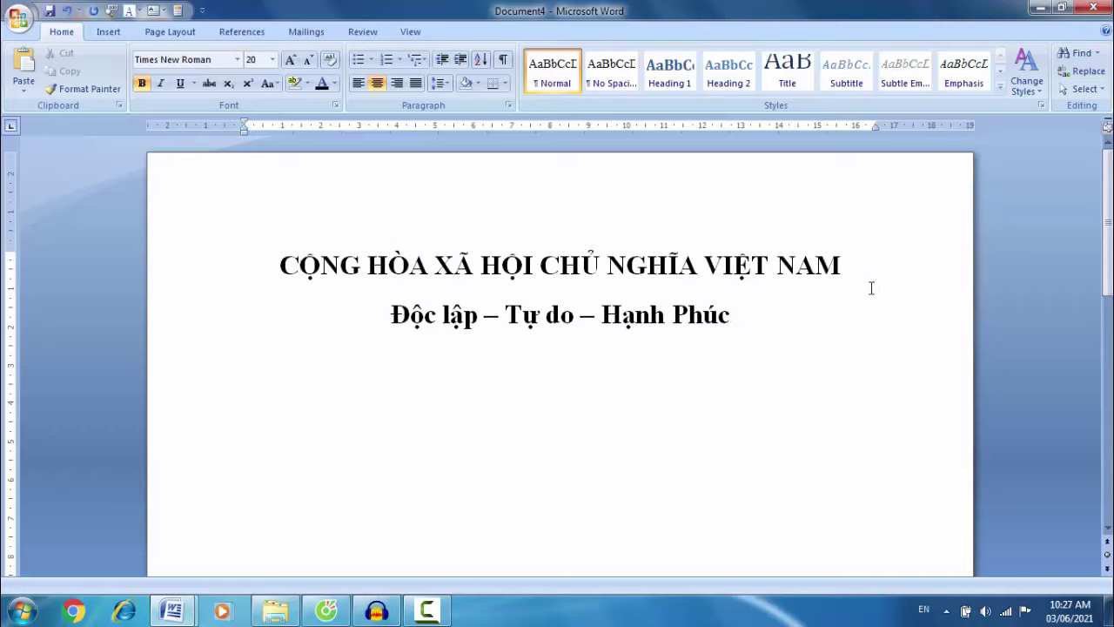
Replace the two long dashes in the second line with plain hyphens: "Độc lập - Tự do - Hạnh Phúc".
left_click(521, 341)
key("BackSpace")
type("-")
left_click(591, 319)
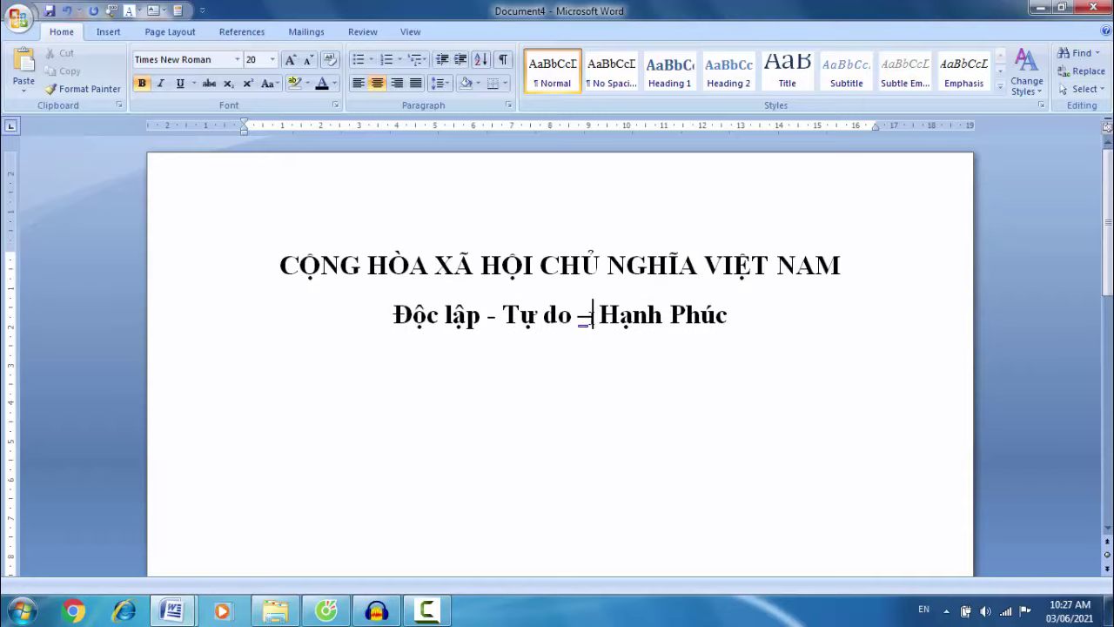
key("BackSpace")
type("-")
left_click(631, 371)
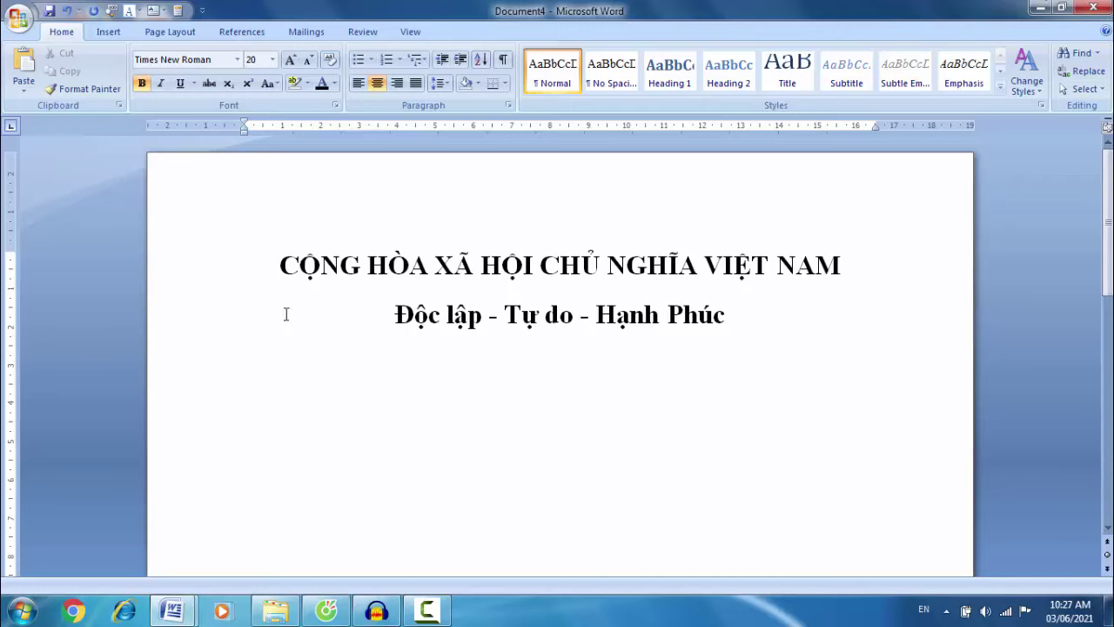
Switch to the Document1 outline, highlight item 2, "Gõ văn bản", and return to Document4.
mouse_move(167, 615)
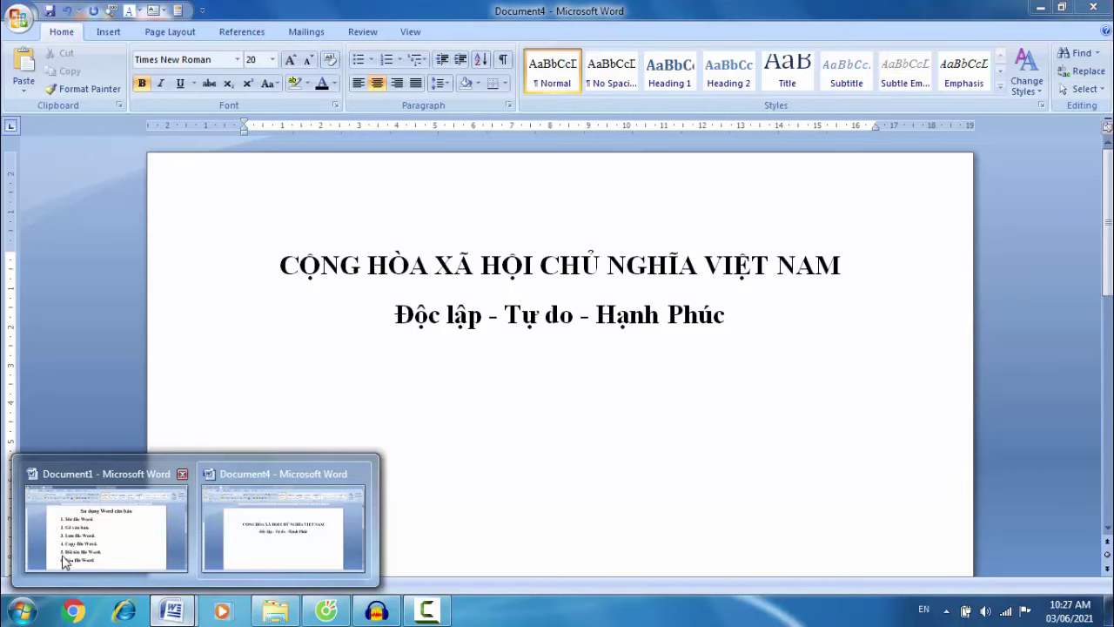
left_click(137, 559)
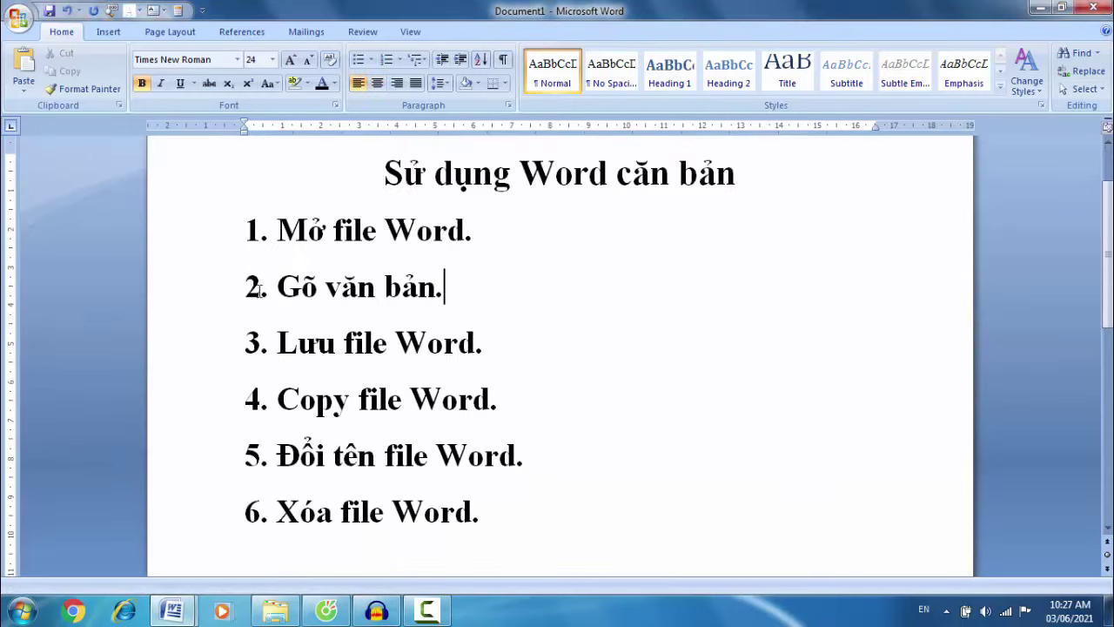
left_click_drag(246, 287, 497, 288)
left_click(484, 312)
mouse_move(171, 614)
left_click(362, 552)
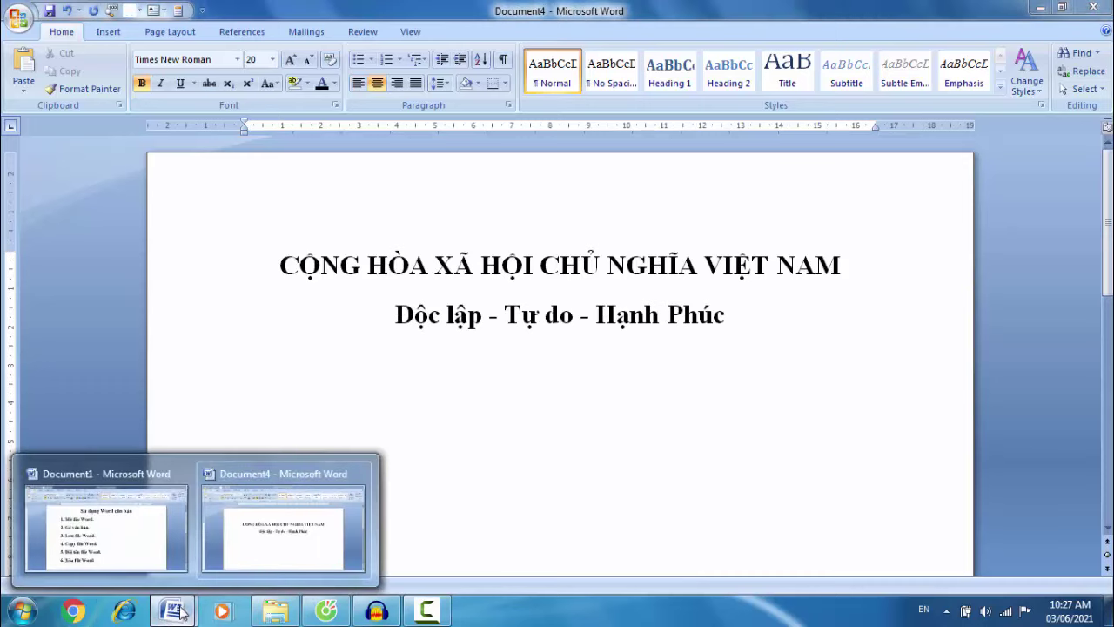
Switch to the Document1 outline, highlight item 3, "Lưu file Word", and return to Document4.
left_click(134, 562)
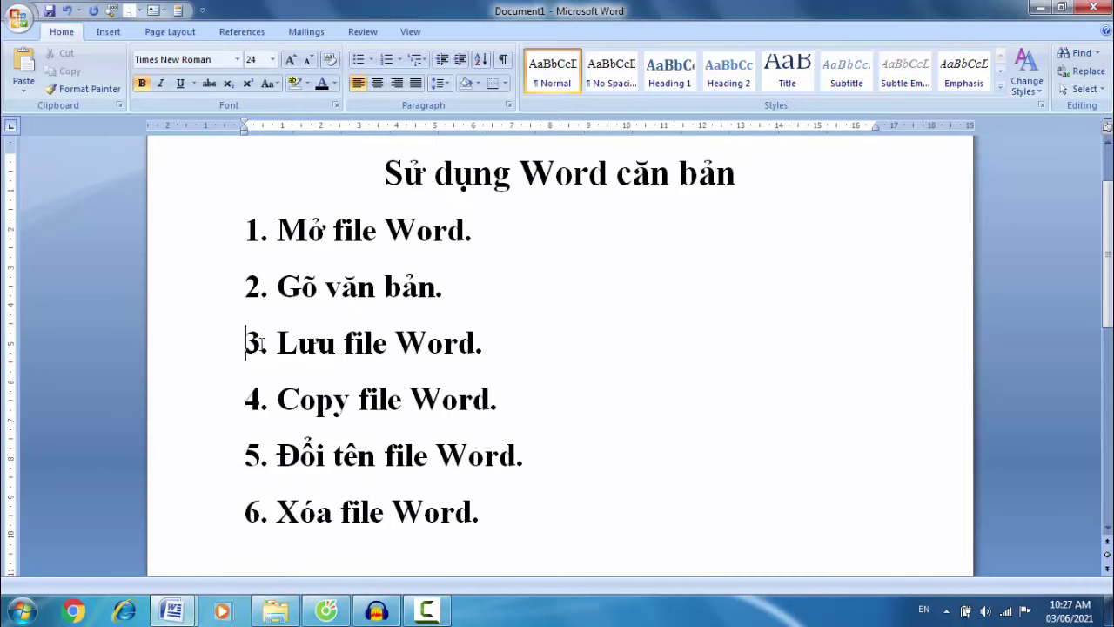
left_click_drag(244, 342, 496, 346)
left_click(485, 365)
mouse_move(178, 615)
left_click(306, 557)
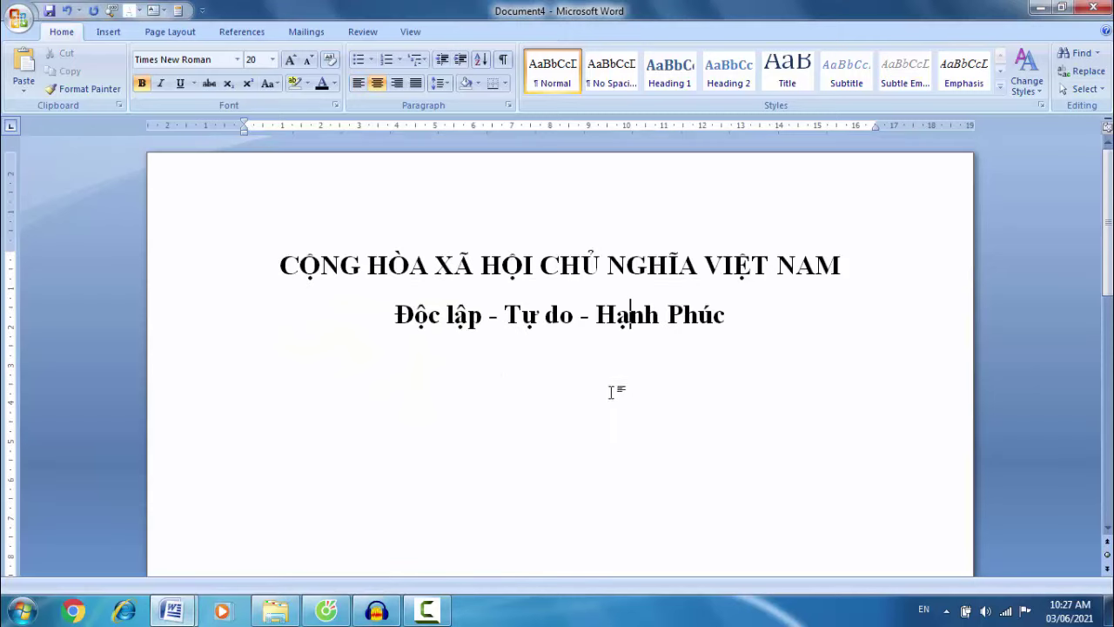
Place the cursor at the end of Document4's second line and examine the available Save and Save As commands.
left_click(742, 315)
left_click(18, 17)
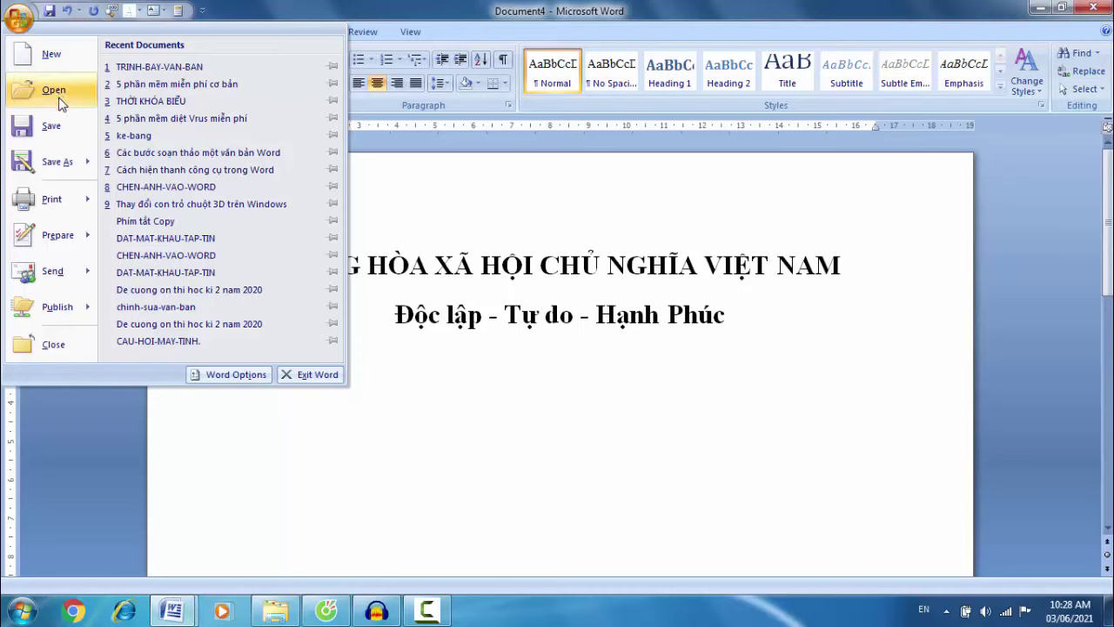
mouse_move(48, 168)
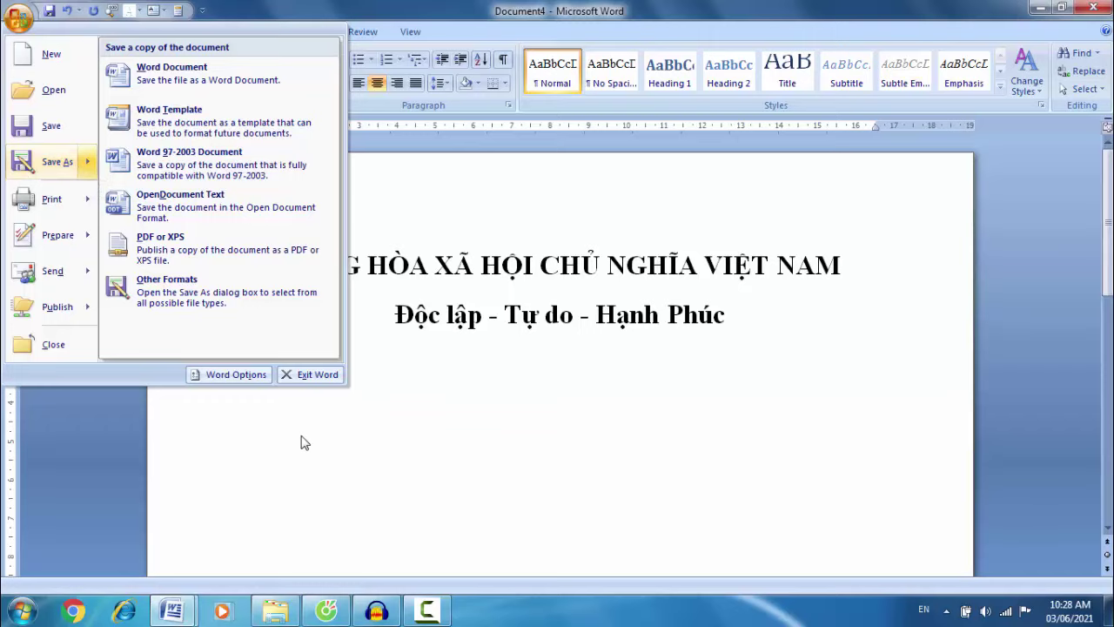
left_click(297, 465)
left_click(20, 18)
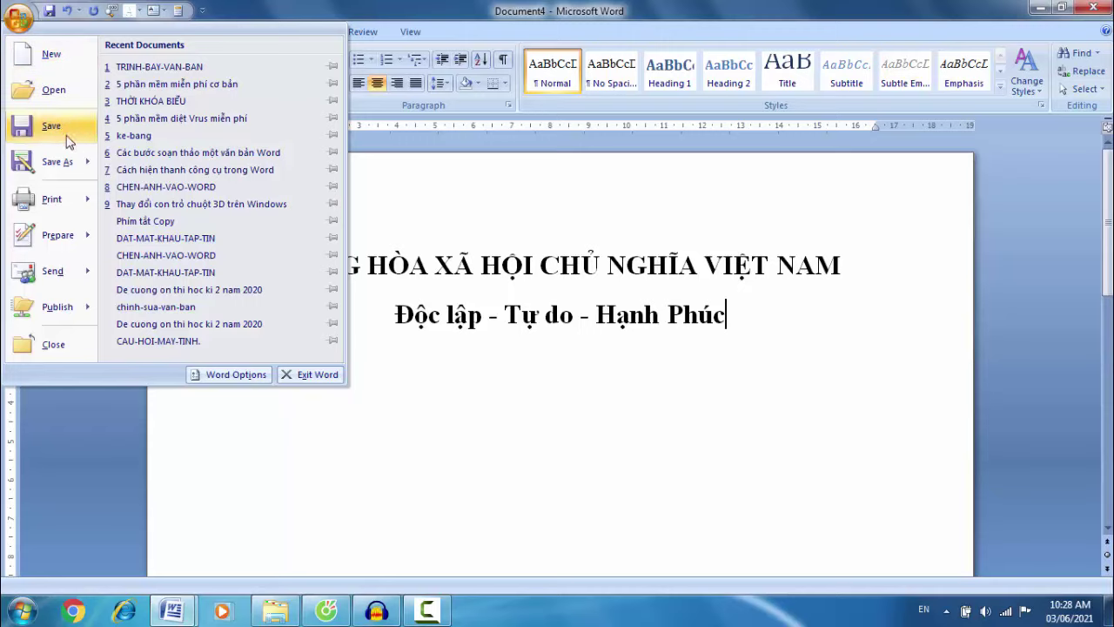
mouse_move(65, 172)
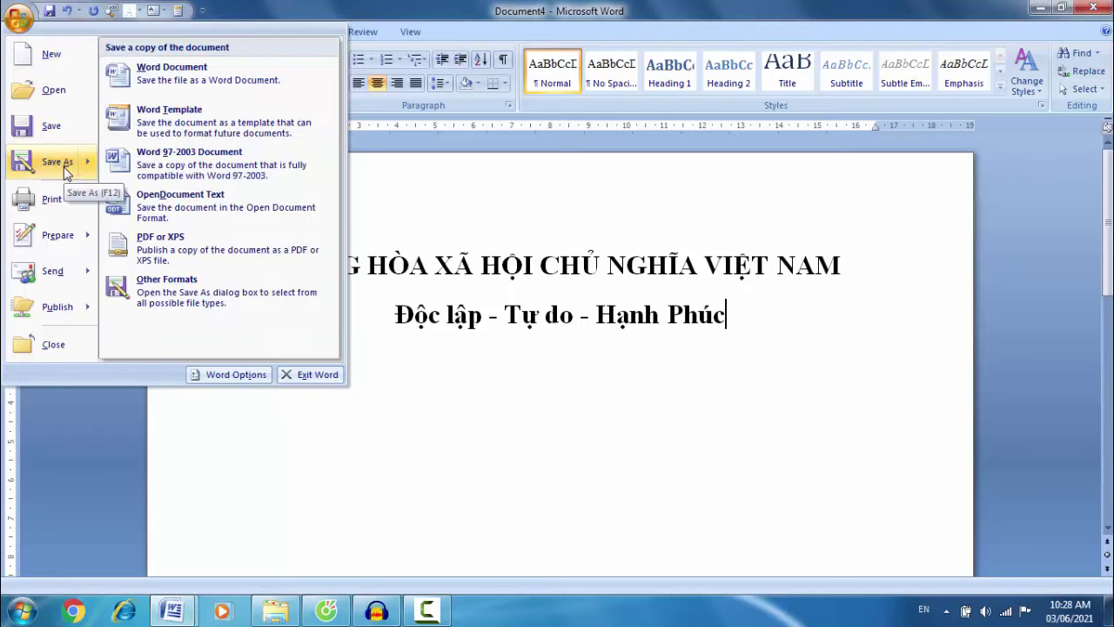
left_click(1018, 451)
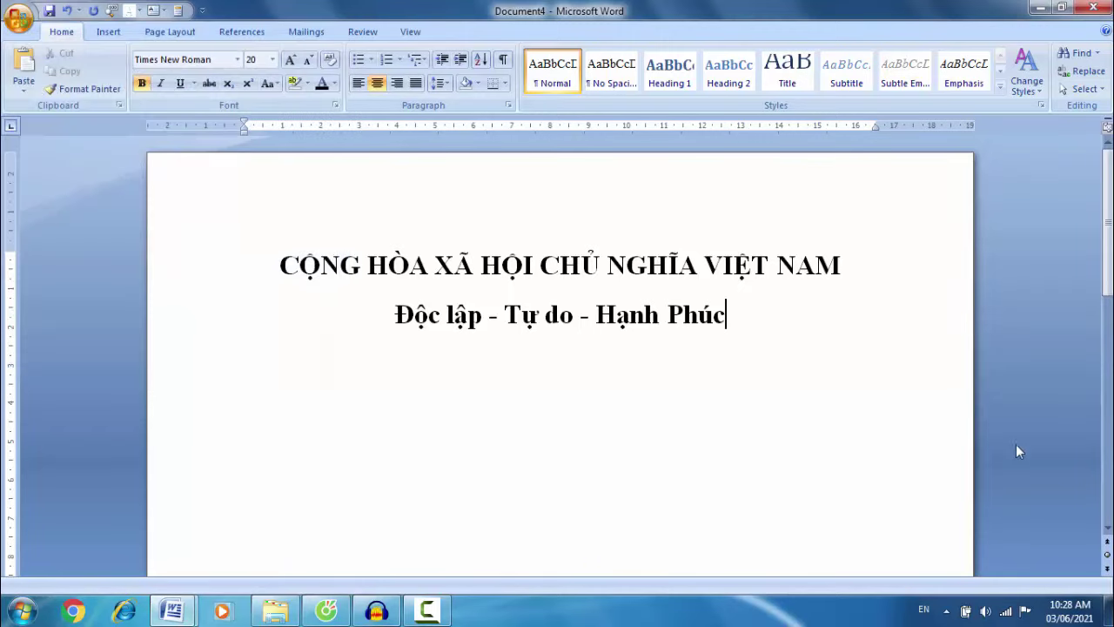
Open Save As for the document and choose drive WIN (D:) as the save location.
key("F12")
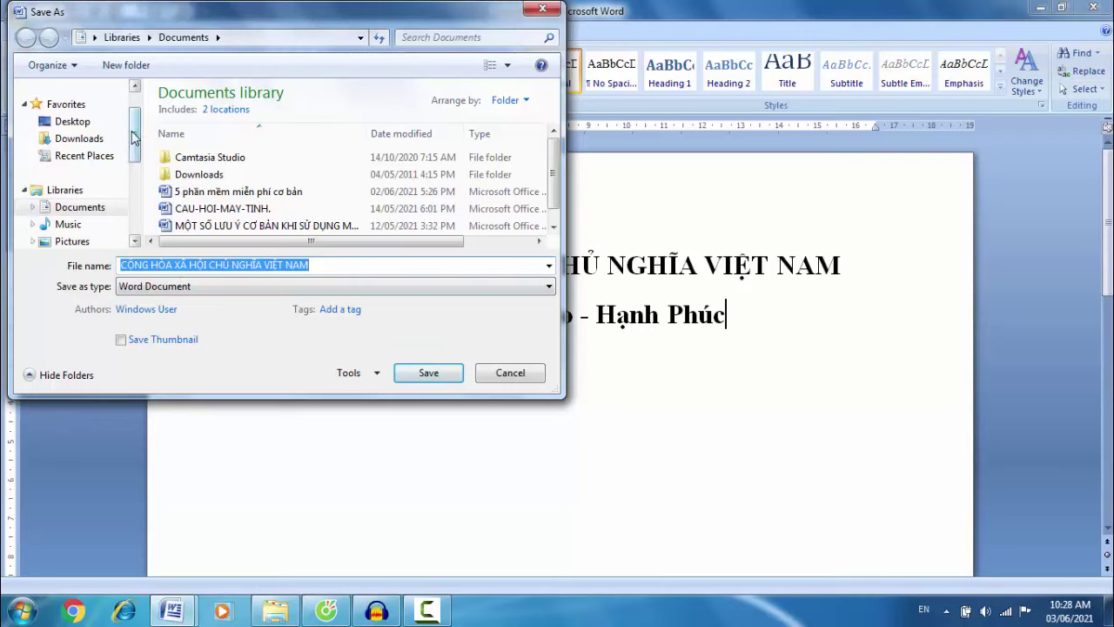
left_click_drag(137, 142, 136, 214)
left_click_drag(136, 118, 135, 199)
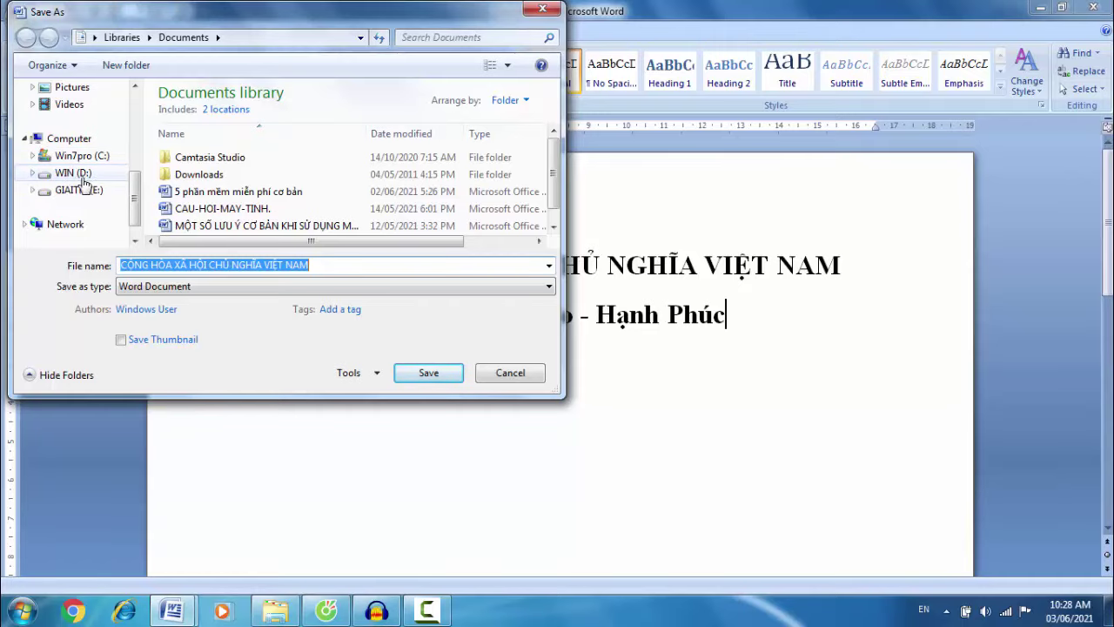
left_click(81, 177)
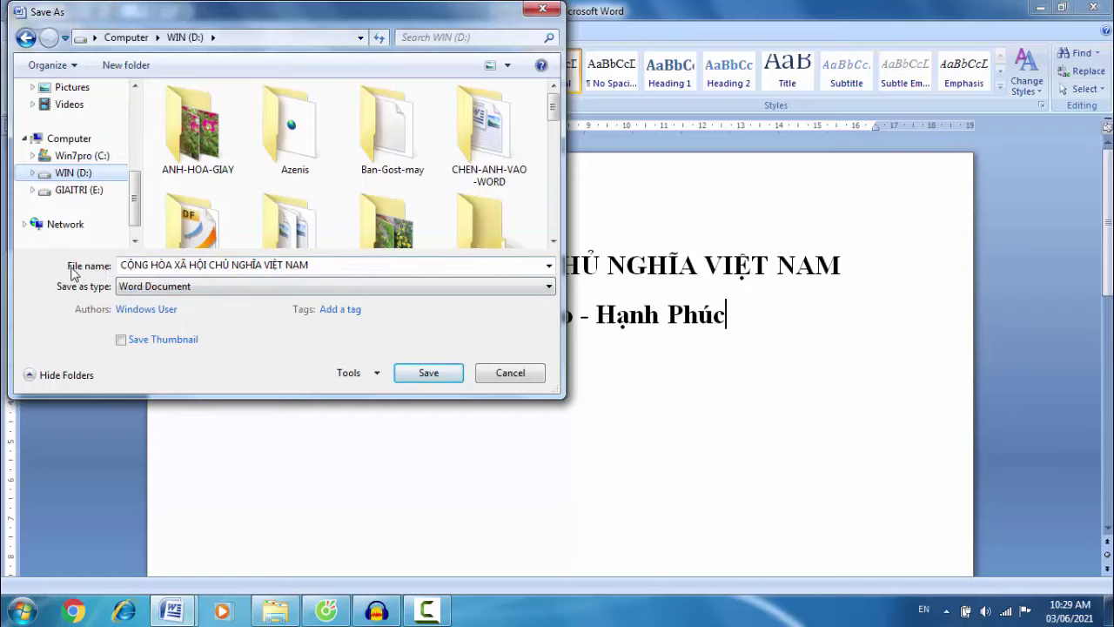
Replace the suggested file name with "go-van-ban-word" and save the document to drive D as a Word Document.
left_click(320, 265)
double_click(320, 264)
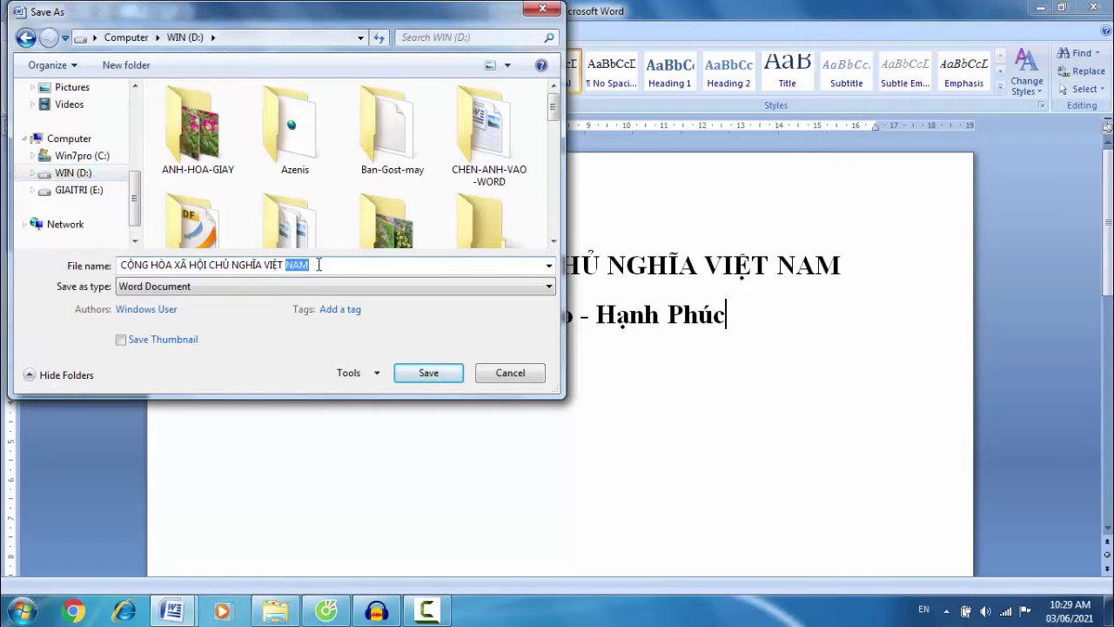
left_click(319, 265)
double_click(318, 265)
key("BackSpace")
key("BackSpace")
key("BackSpace")
key("BackSpace")
key("BackSpace")
key("BackSpace")
key("BackSpace")
key("BackSpace")
key("BackSpace")
key("BackSpace")
key("BackSpace")
key("BackSpace")
key("BackSpace")
key("BackSpace")
key("BackSpace")
key("BackSpace")
key("BackSpace")
key("BackSpace")
key("BackSpace")
key("BackSpace")
key("BackSpace")
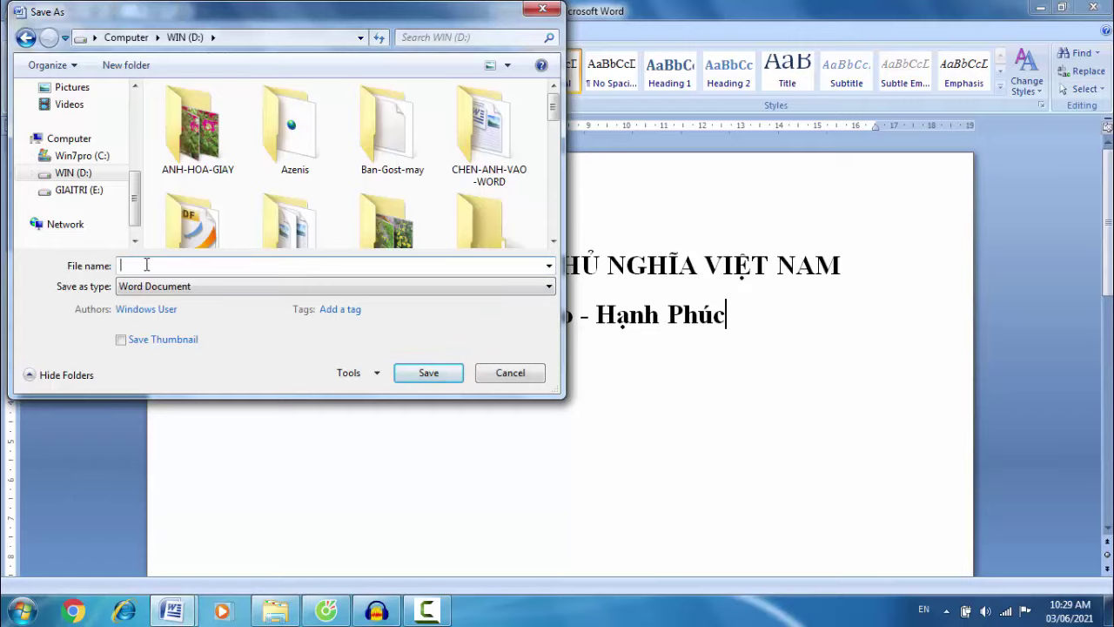
type("go-")
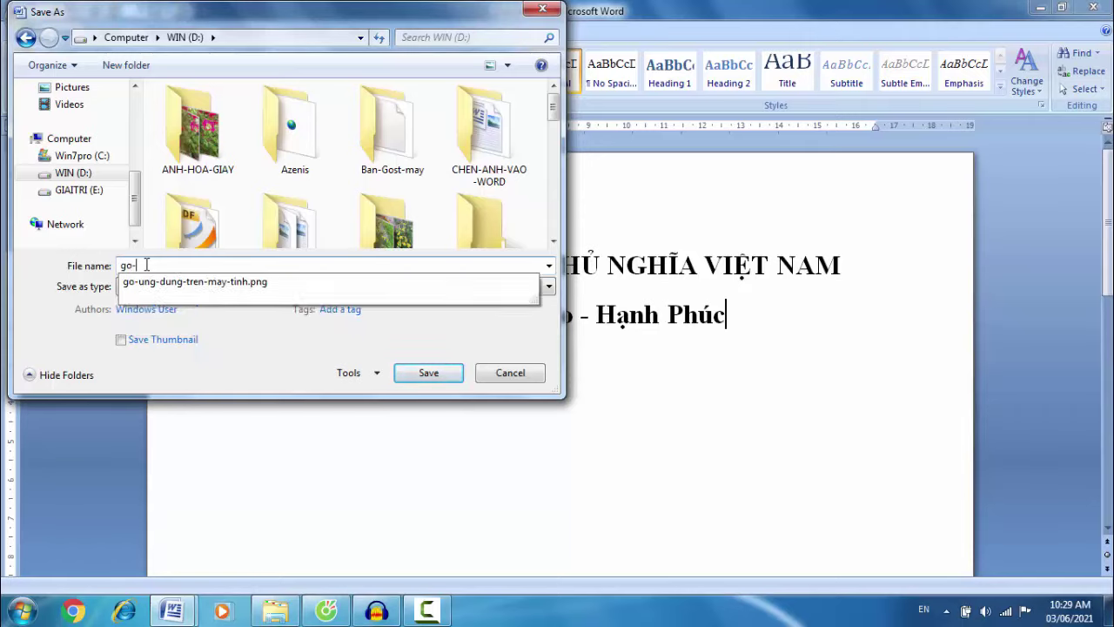
type("van-")
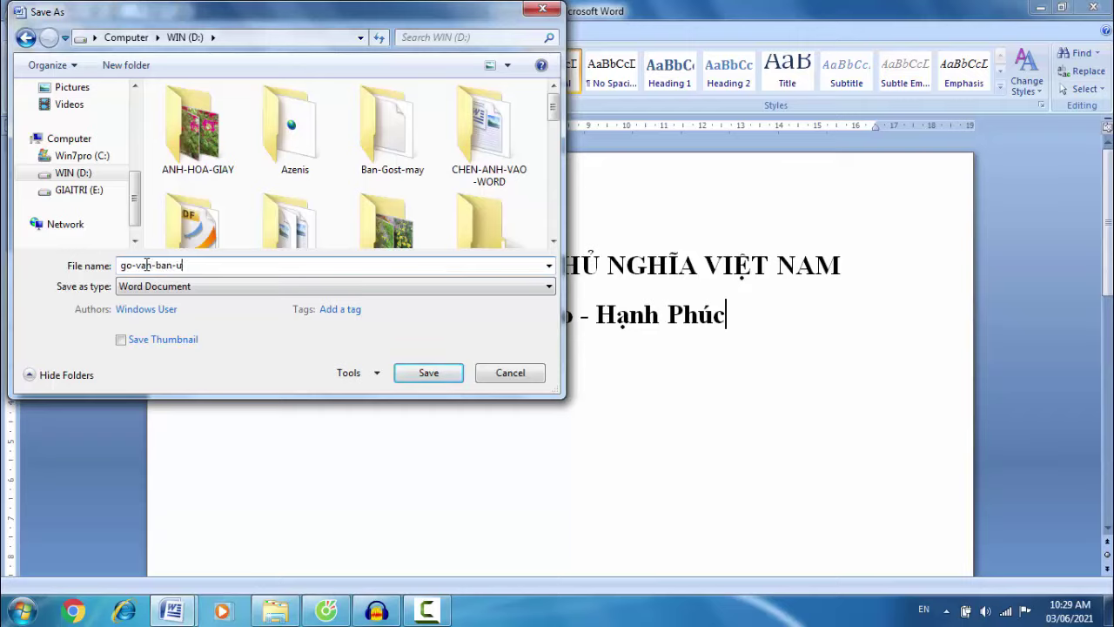
type("ban-word")
left_click_drag(207, 264, 114, 265)
left_click(212, 265)
left_click(430, 374)
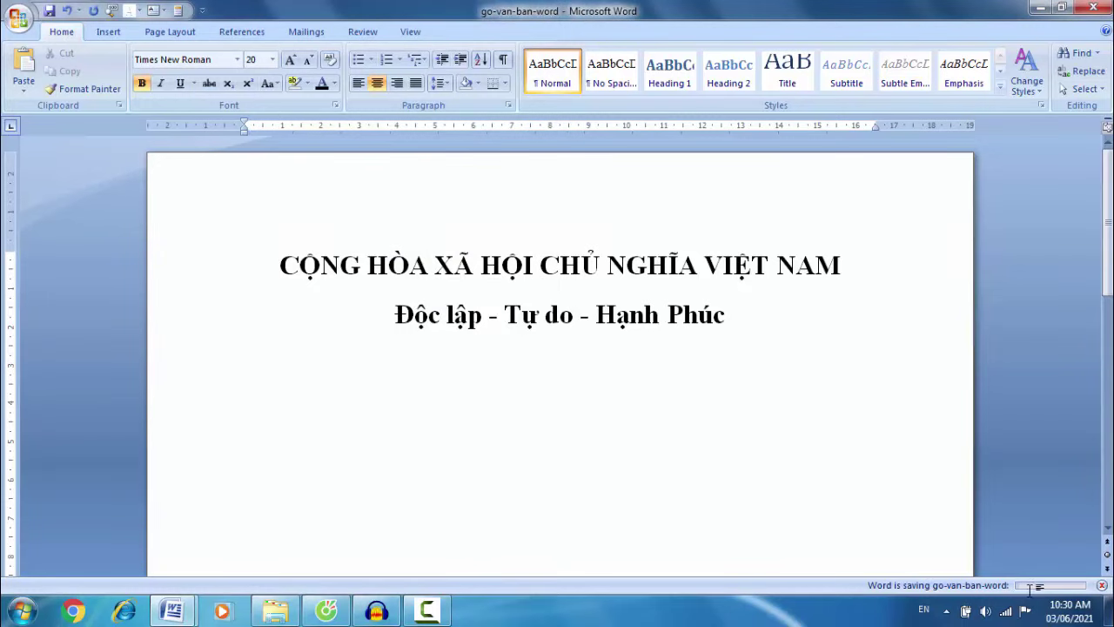
Highlight both text lines in the saved document, clear the selection, and close the document.
left_click(618, 373)
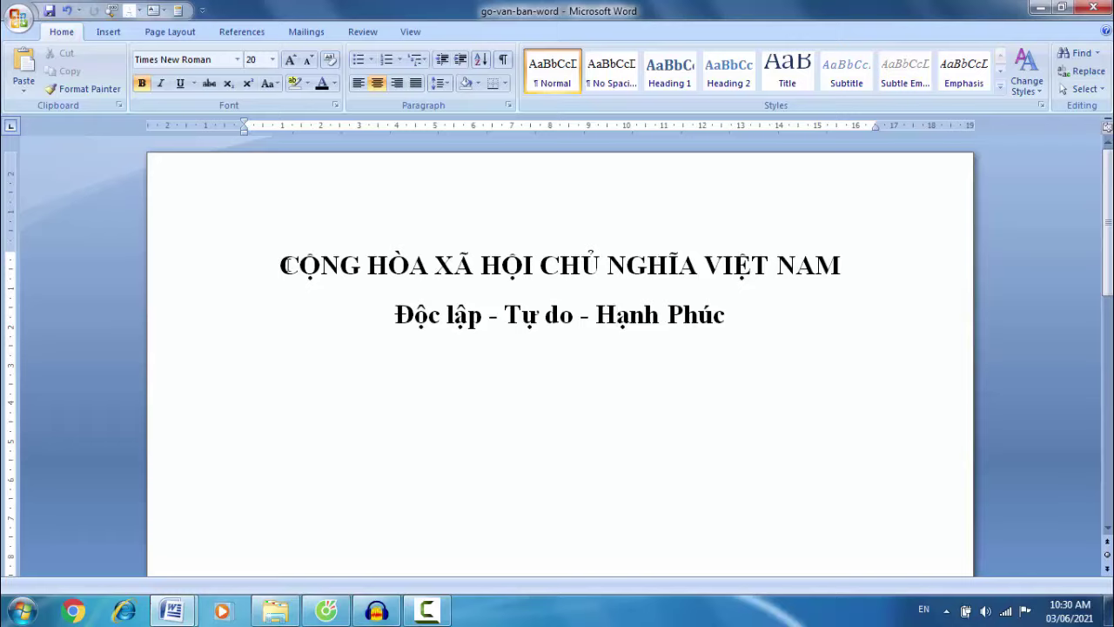
left_click_drag(280, 264, 790, 355)
left_click(790, 355)
left_click(1095, 7)
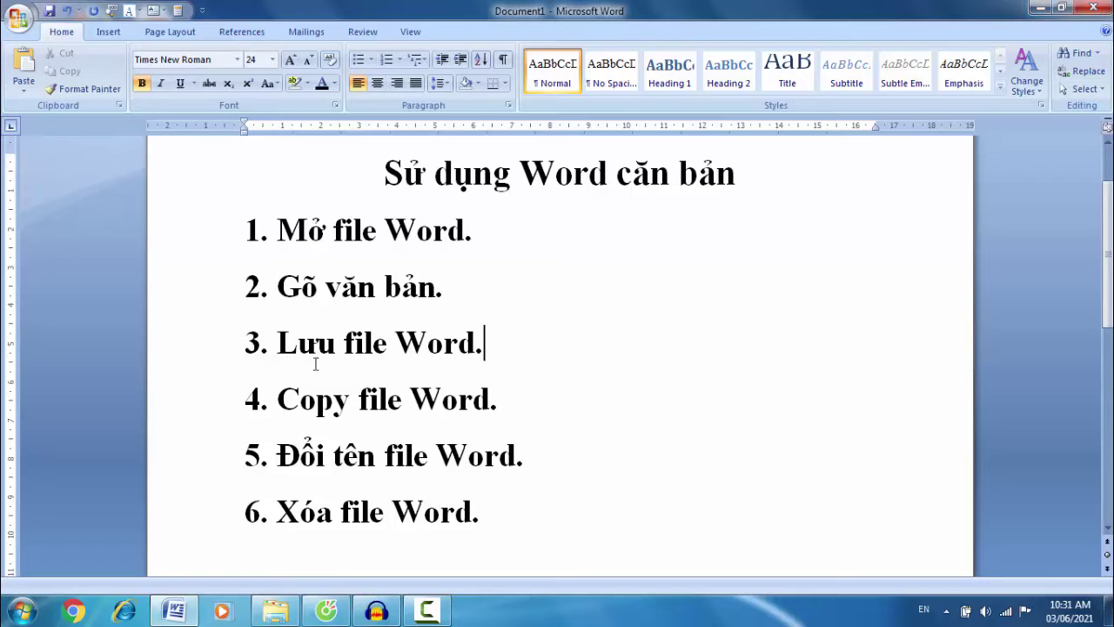
In the Document1 outline, highlight item 3, "Lưu file Word", and item 4, "Copy file Word", in turn.
left_click_drag(246, 342, 534, 371)
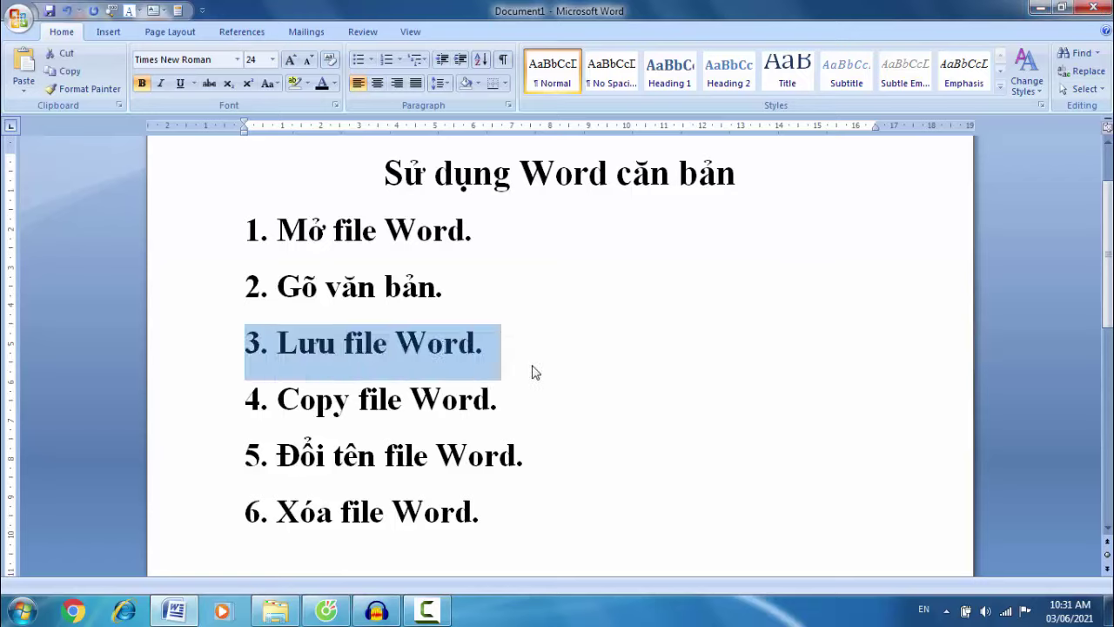
left_click(532, 370)
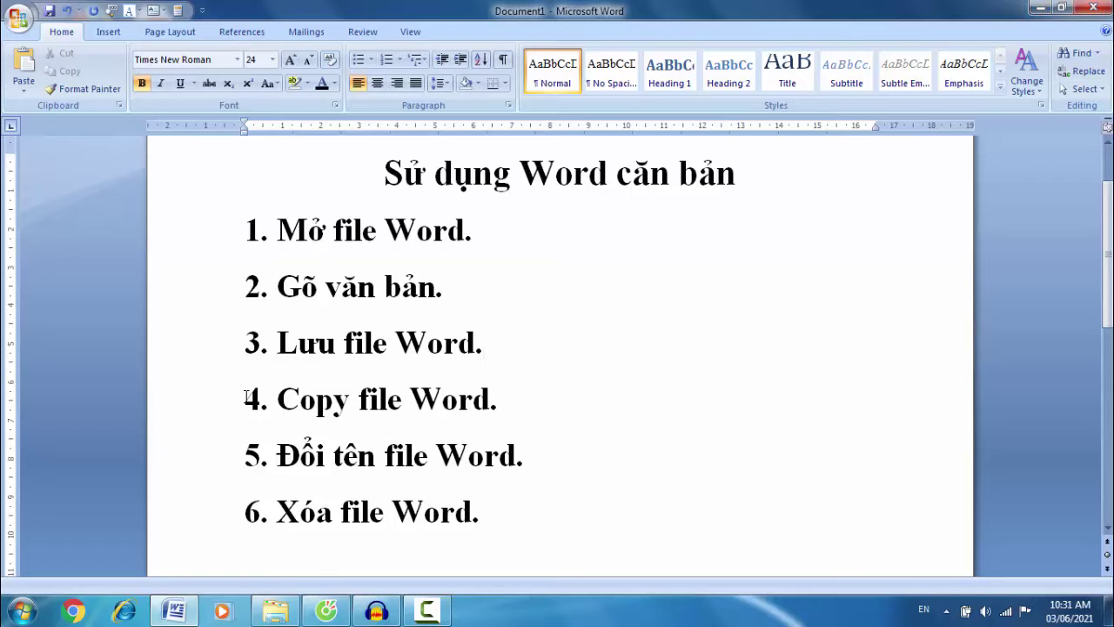
left_click_drag(246, 398, 535, 398)
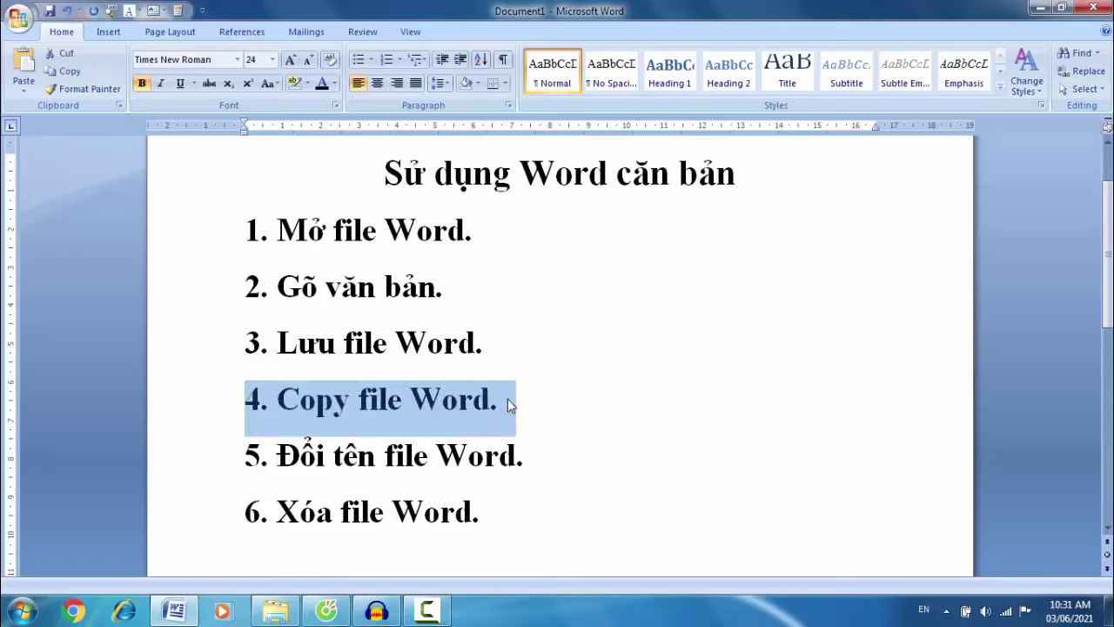
left_click(507, 399)
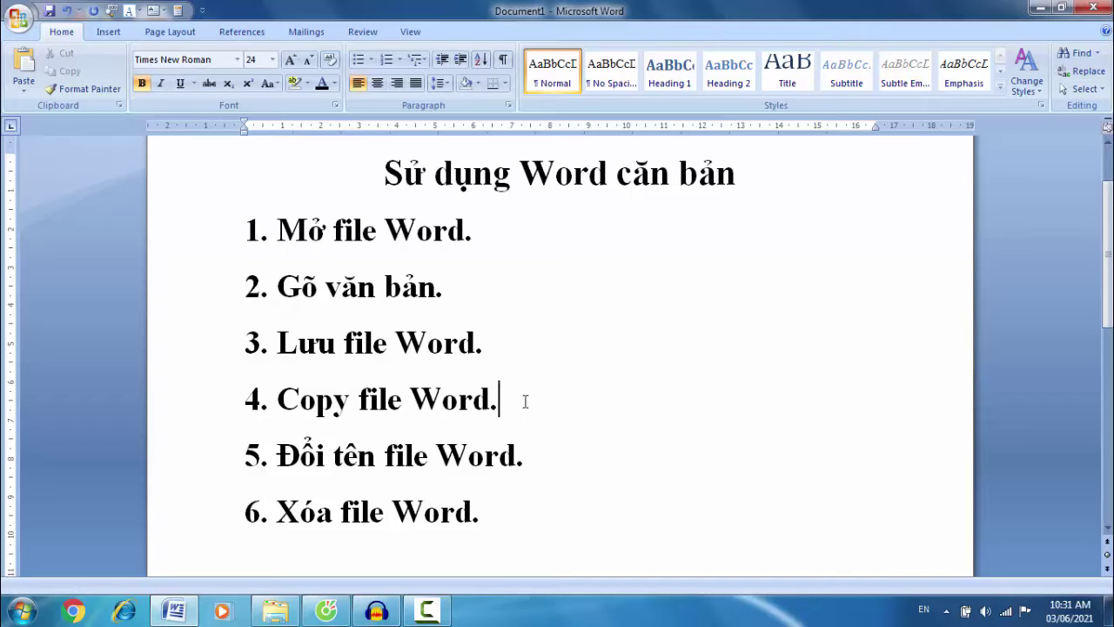
Minimize Word and open drive WIN (D:) in a maximized Computer window.
left_click(1044, 11)
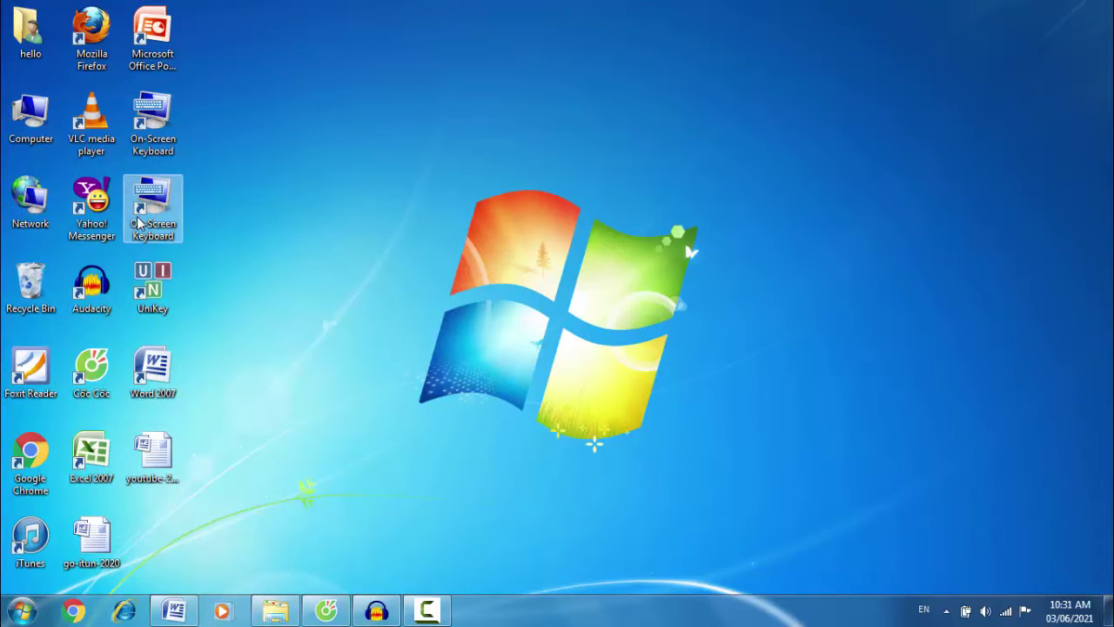
double_click(38, 128)
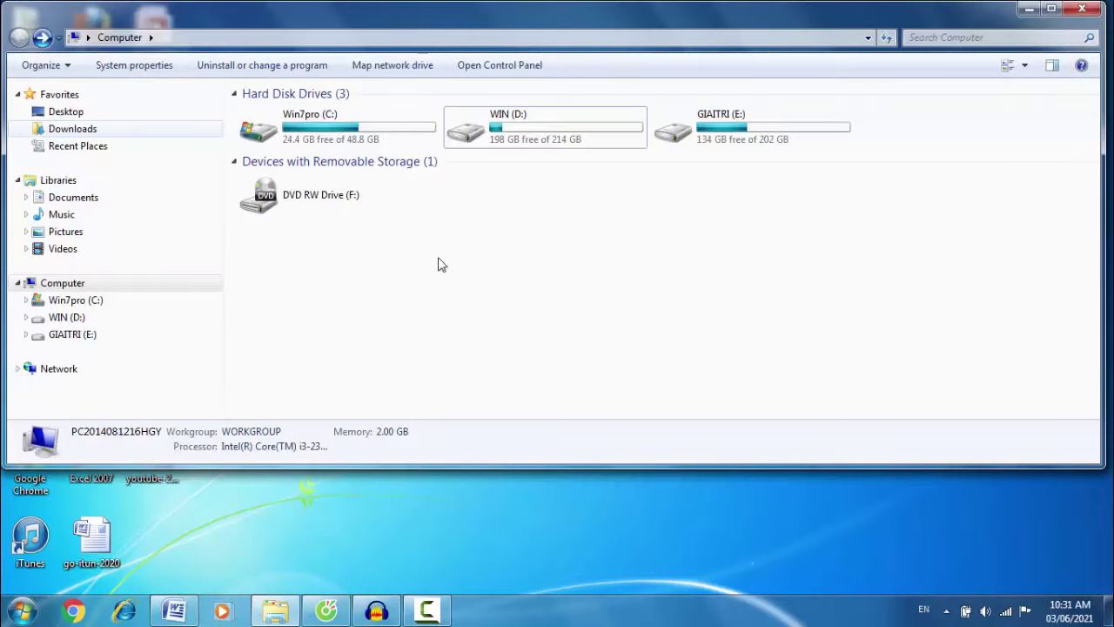
left_click(1051, 10)
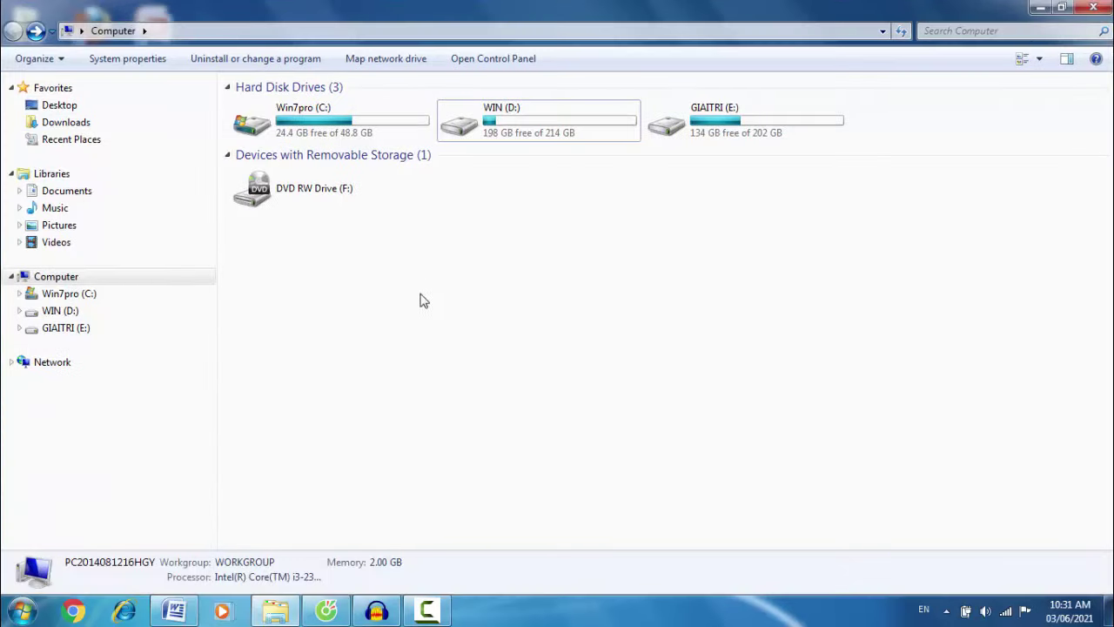
double_click(523, 126)
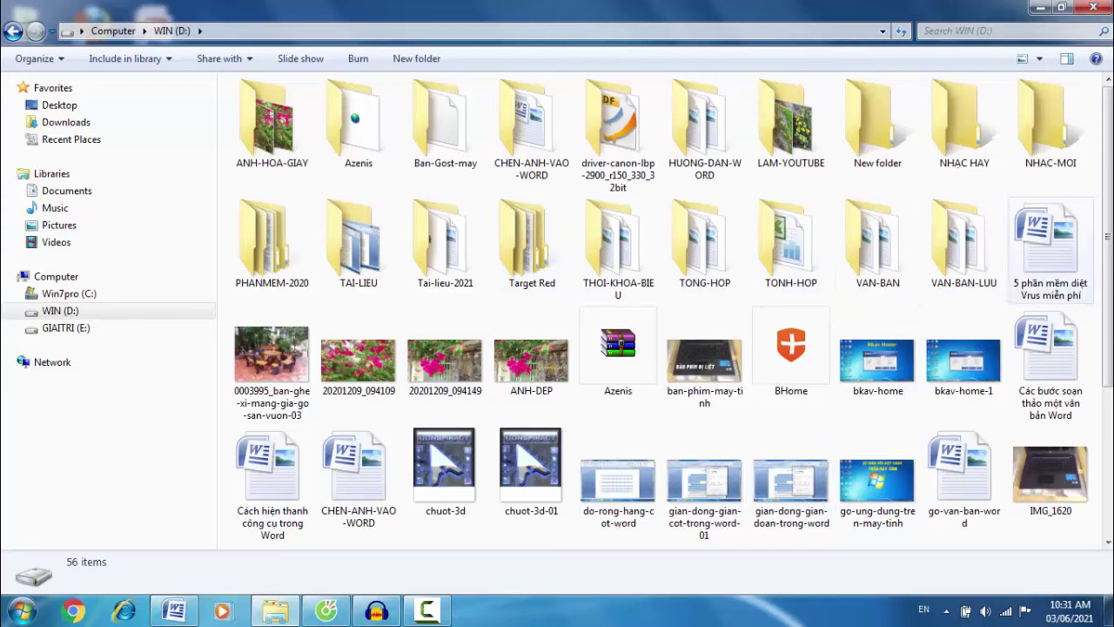
Locate the go-van-ban-word file on drive D and select it.
left_click_drag(1110, 206, 1110, 249)
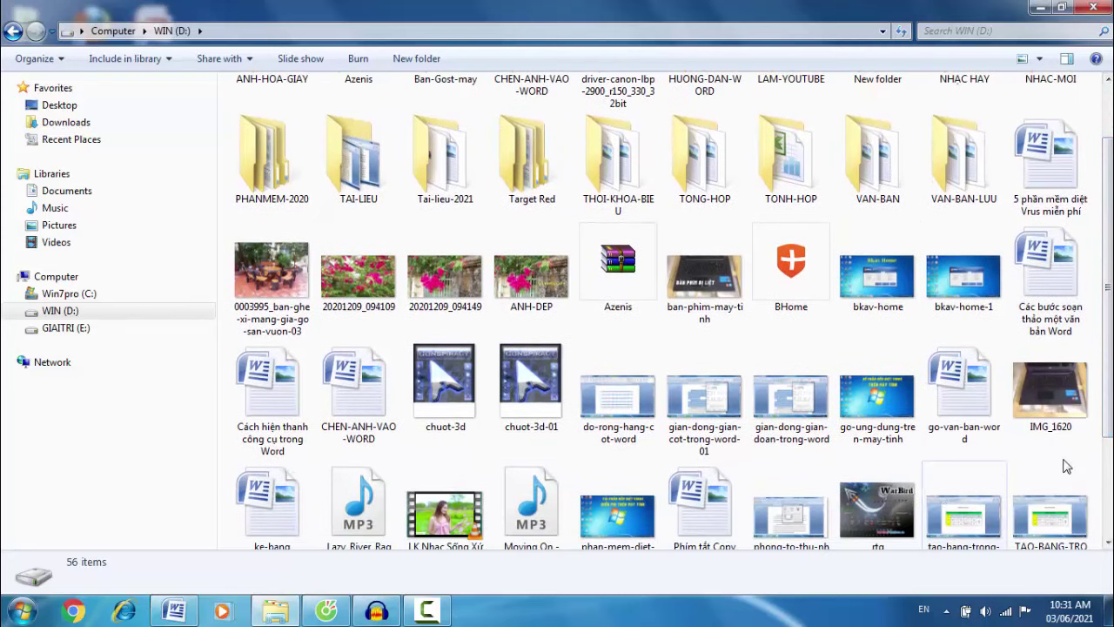
scroll(1110, 328, "down", 2)
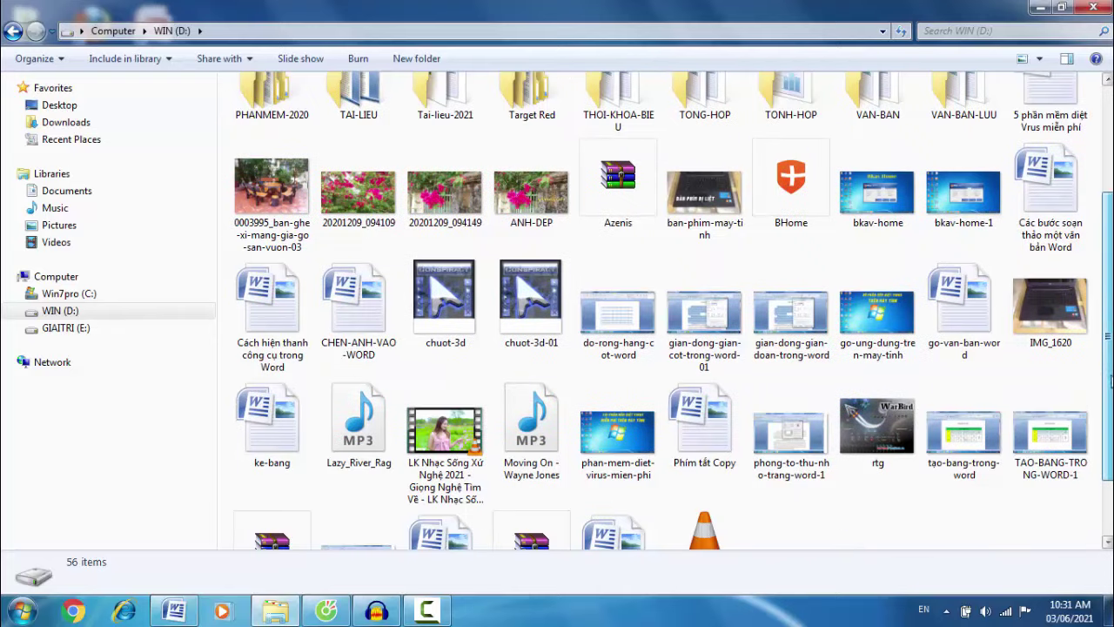
left_click(984, 338)
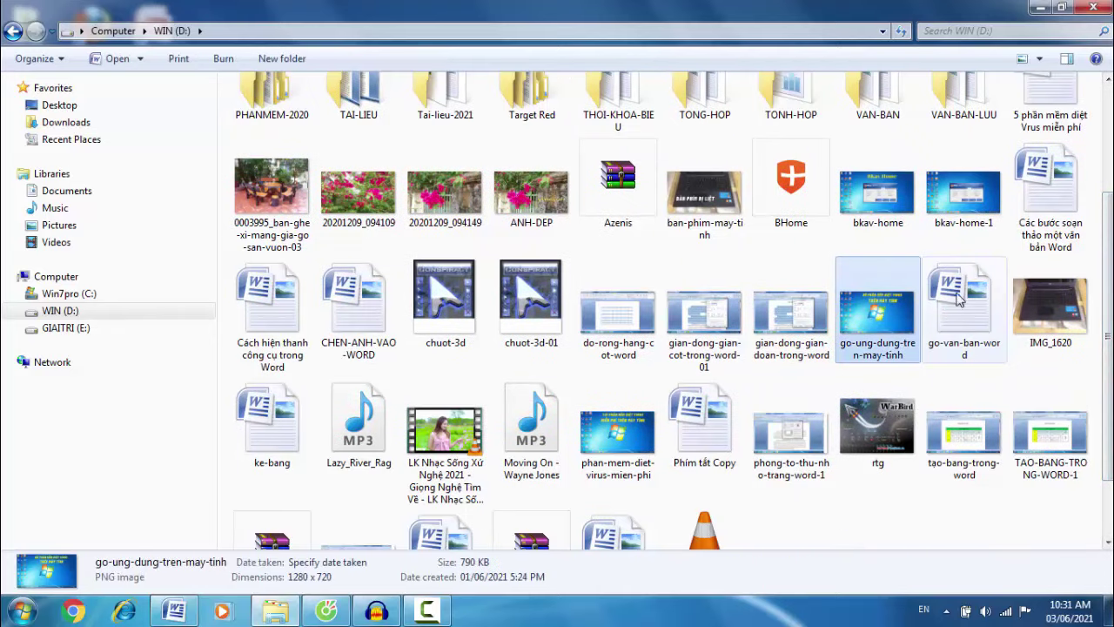
left_click(959, 348)
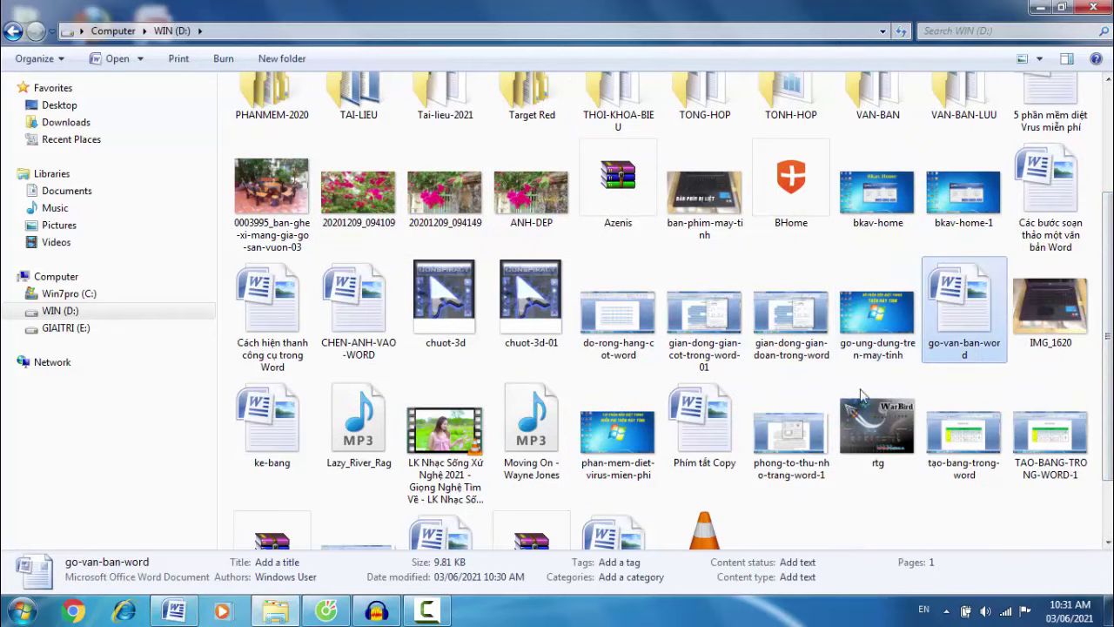
Open go-van-ban-word in Word to check it, close it, and return to the drive D window.
double_click(975, 326)
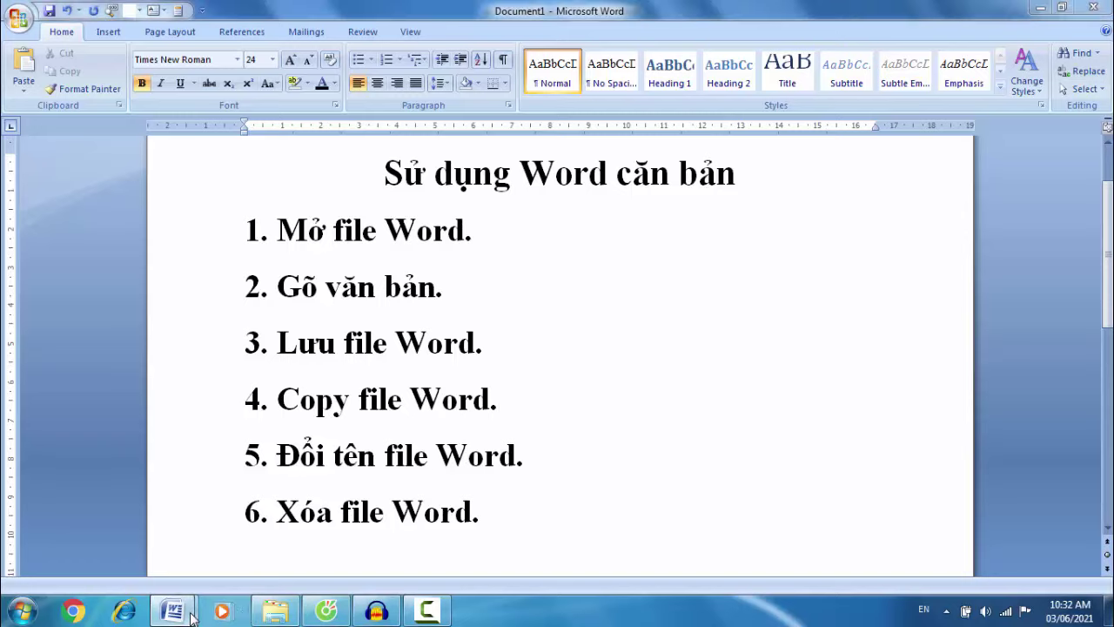
mouse_move(171, 611)
left_click(278, 531)
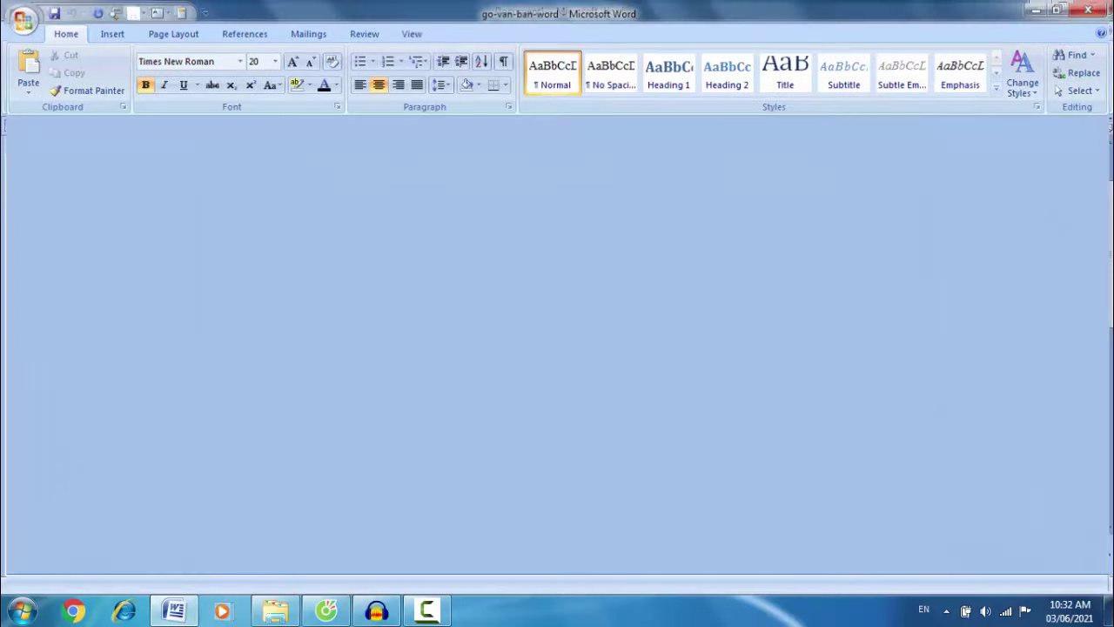
left_click(1094, 7)
left_click(275, 611)
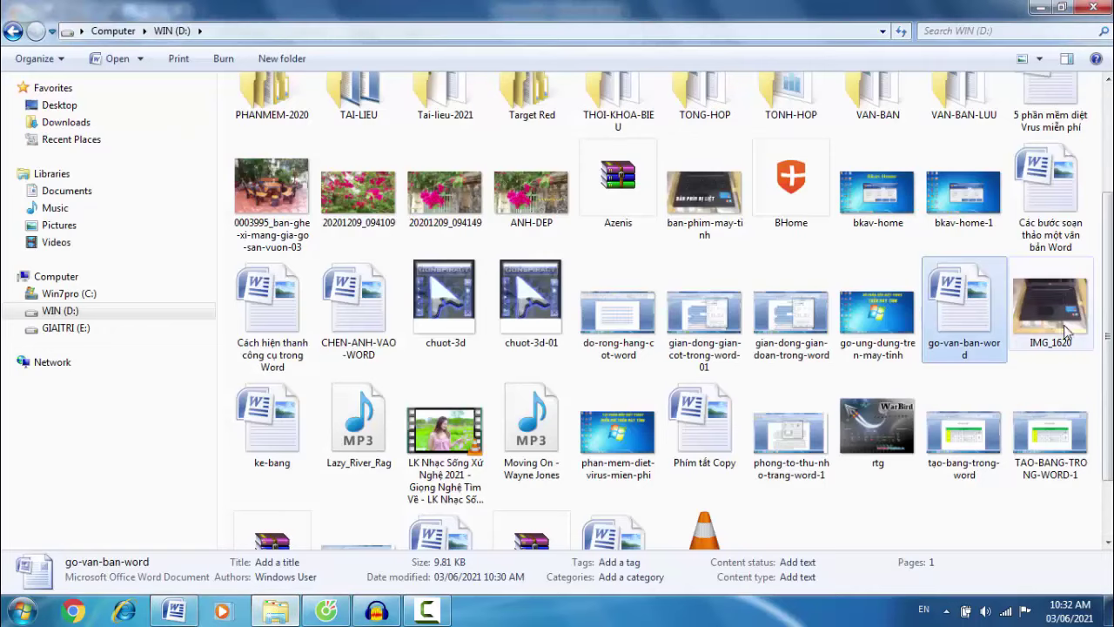
Copy the go-van-ban-word file and paste the duplicate into the same folder on drive D.
key("Left")
left_click(964, 304)
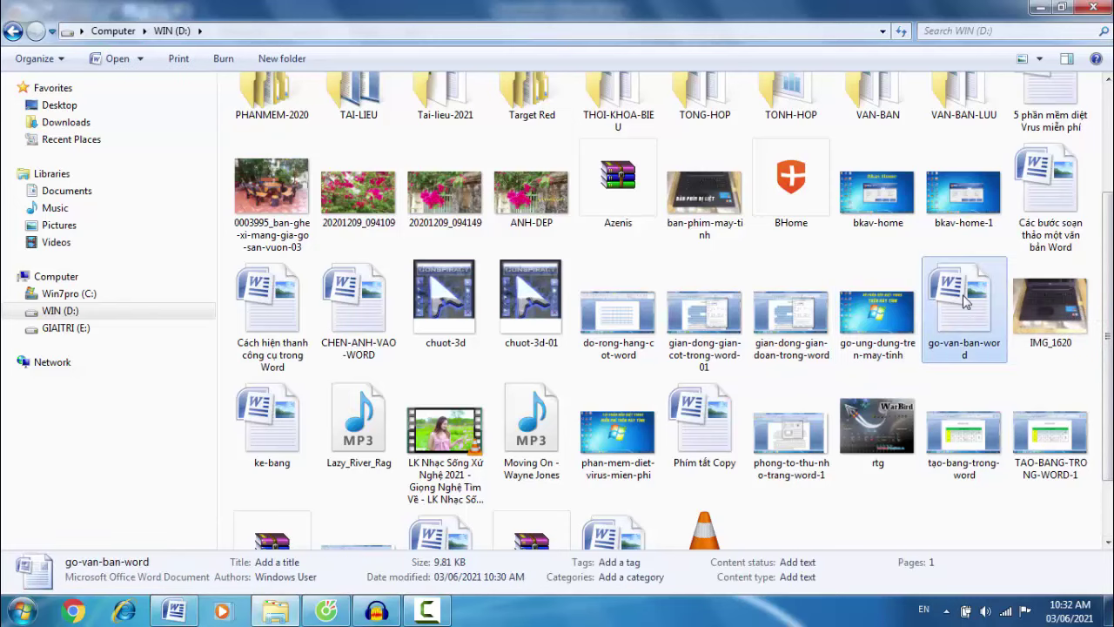
right_click(969, 296)
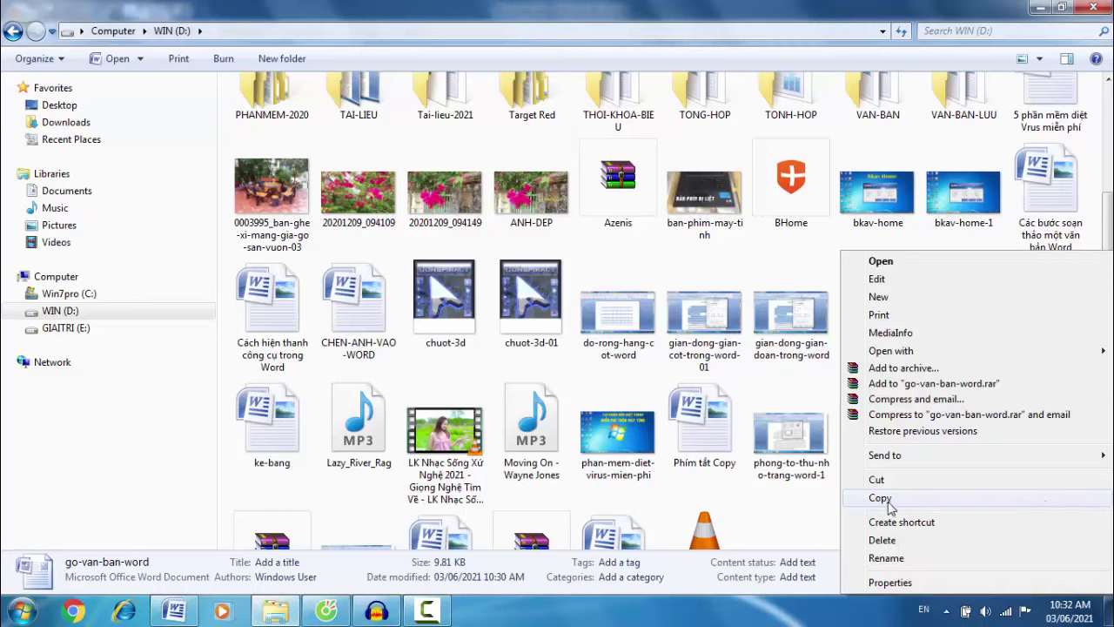
left_click(1027, 506)
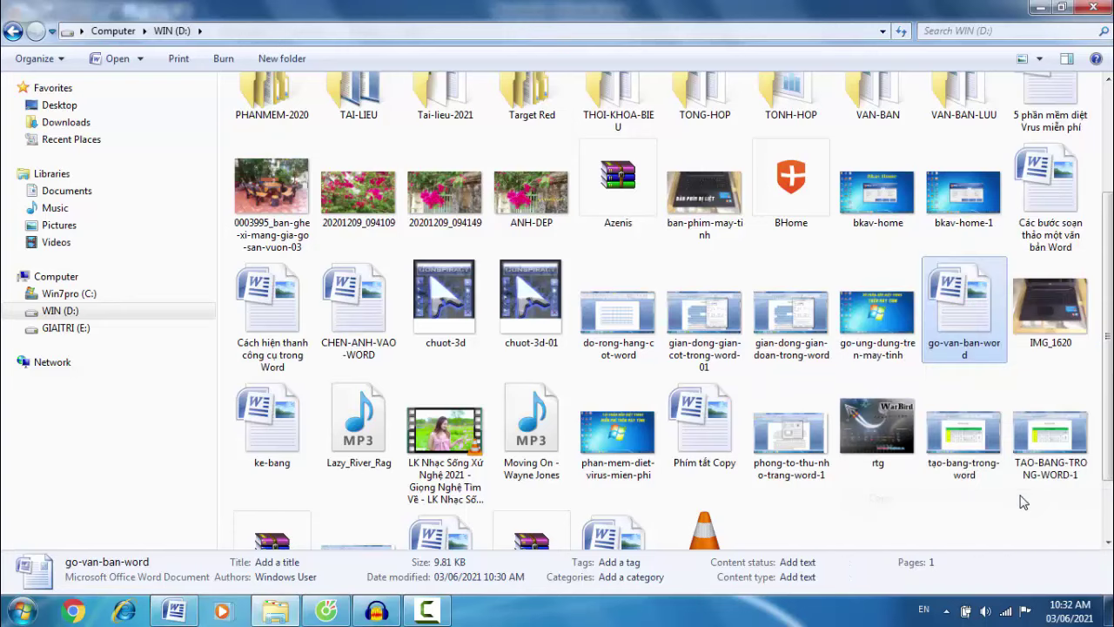
scroll(1036, 494, "down", 1)
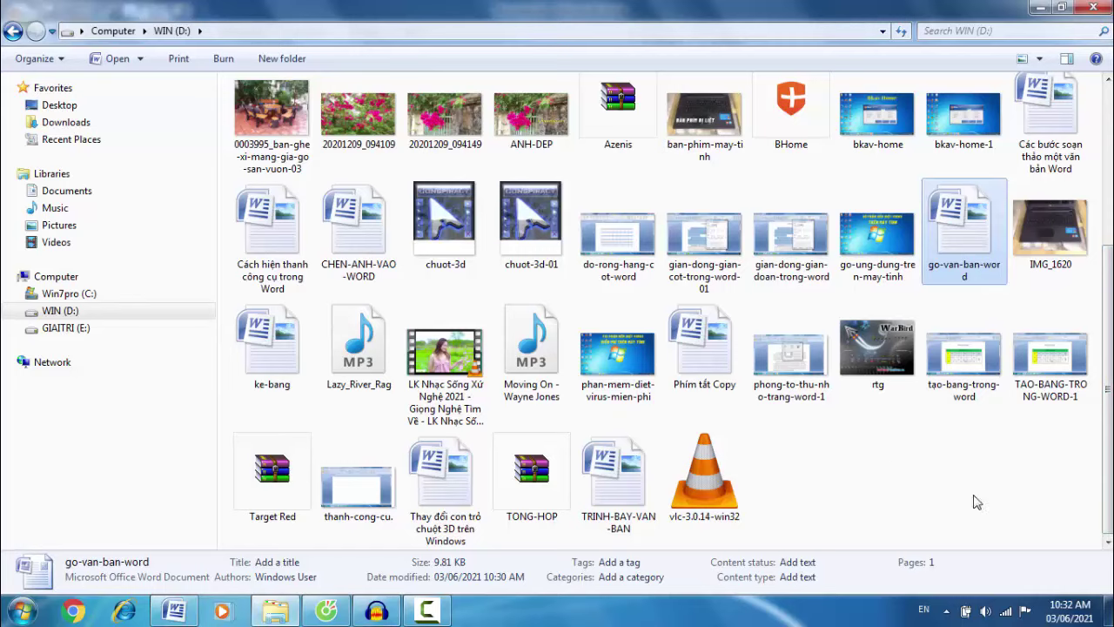
right_click(890, 464)
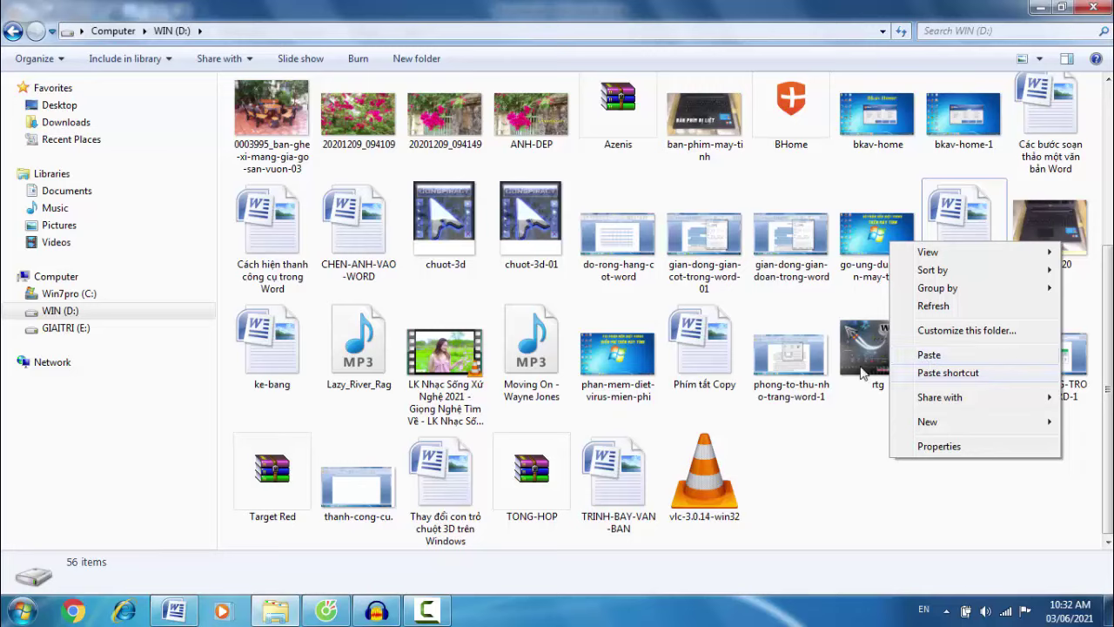
left_click(1002, 360)
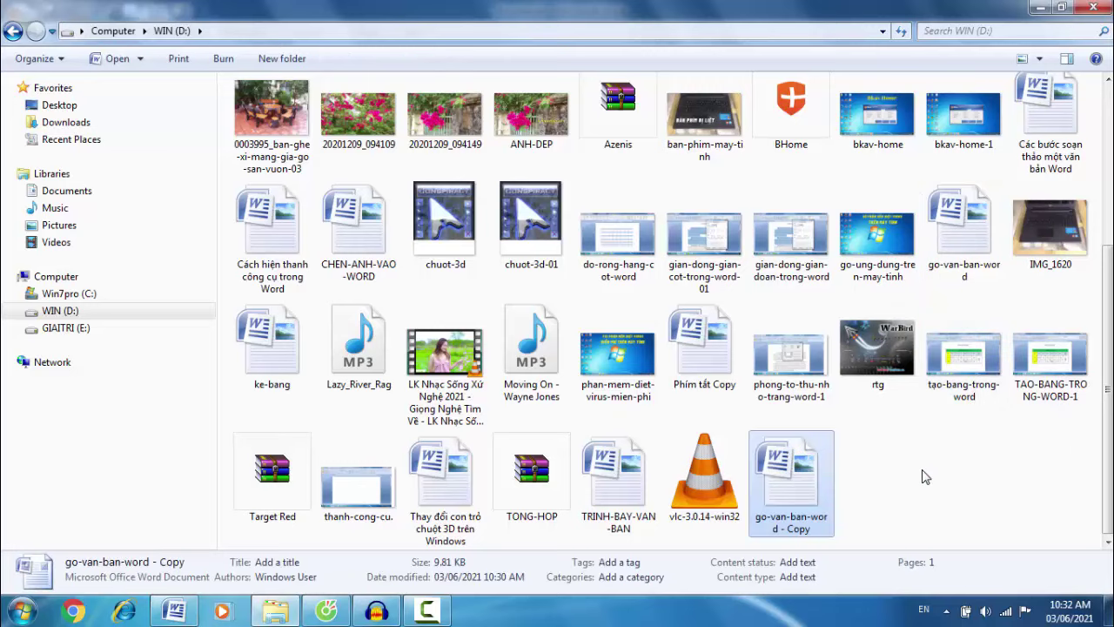
left_click(817, 484)
left_click(924, 453)
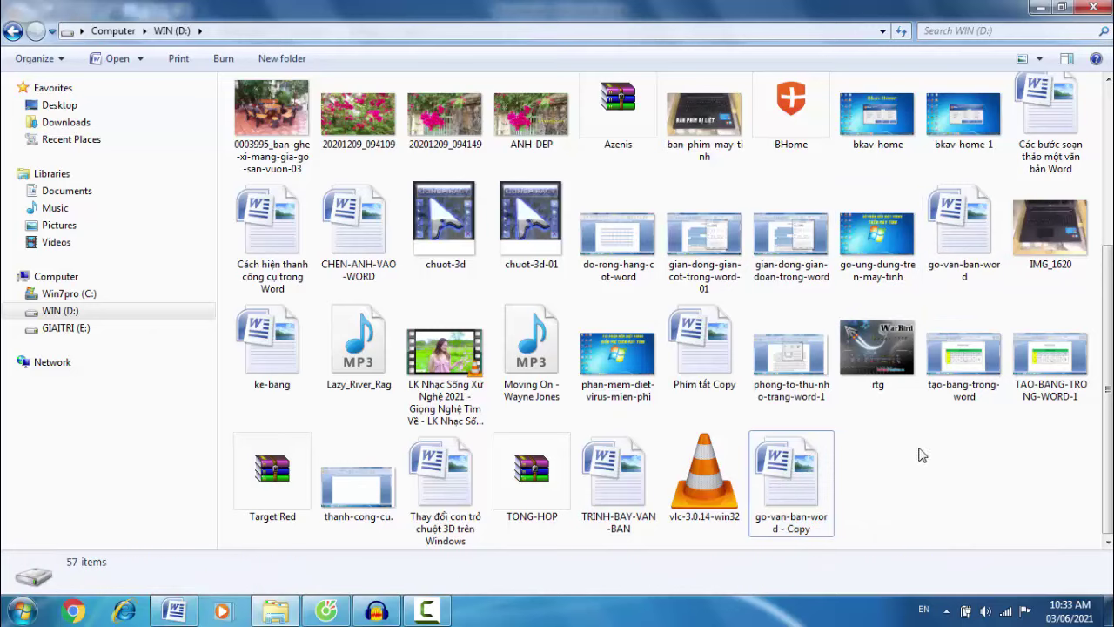
Copy the original go-van-ban-word file again and paste a second duplicate into the same folder on drive D.
right_click(974, 232)
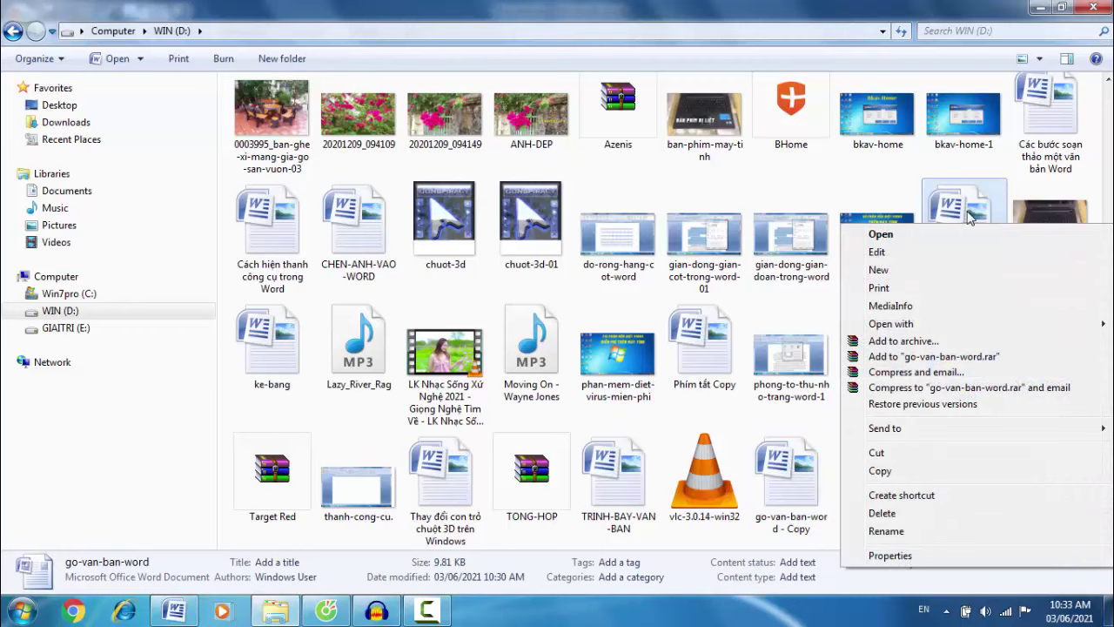
left_click(996, 474)
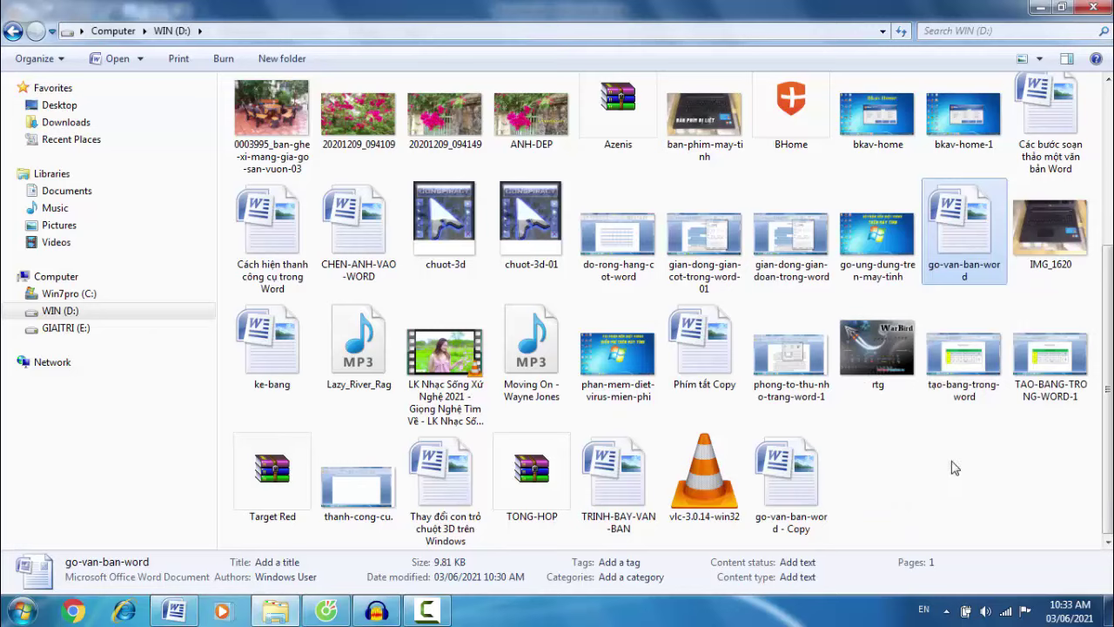
left_click(955, 467)
right_click(955, 467)
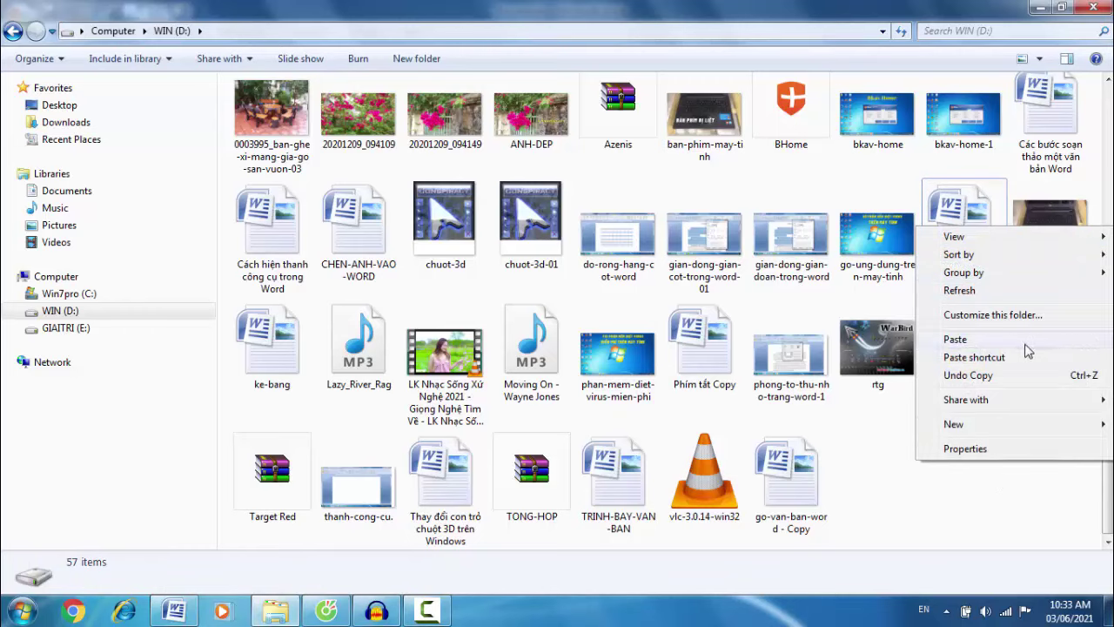
left_click(955, 338)
left_click(940, 507)
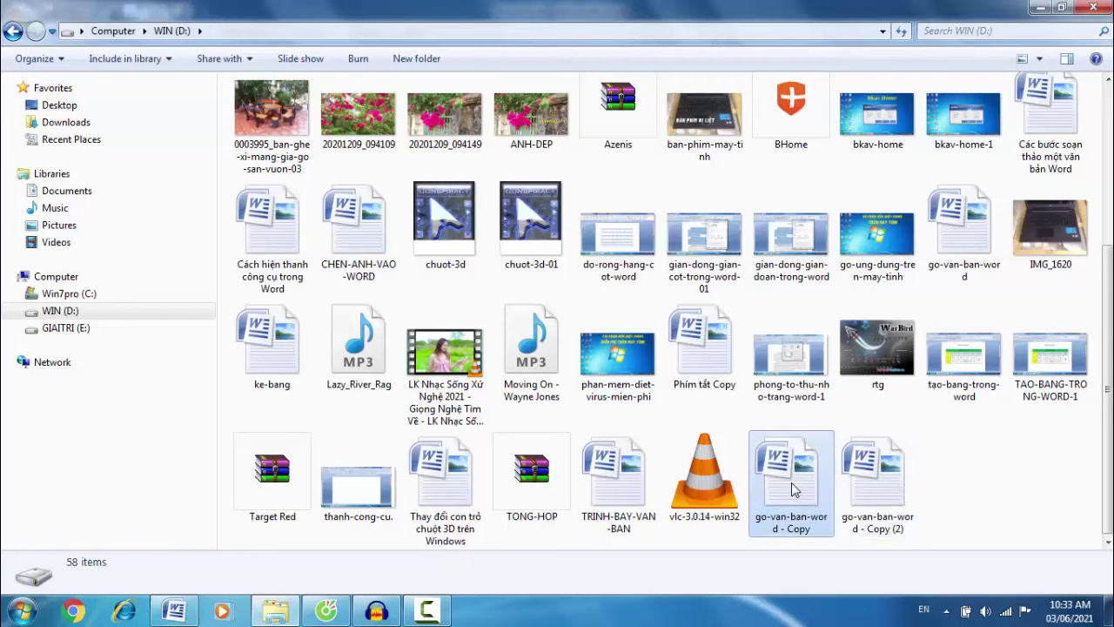
Examine the original go-van-ban-word file and its two copies among the contents of drive D.
left_click(888, 480)
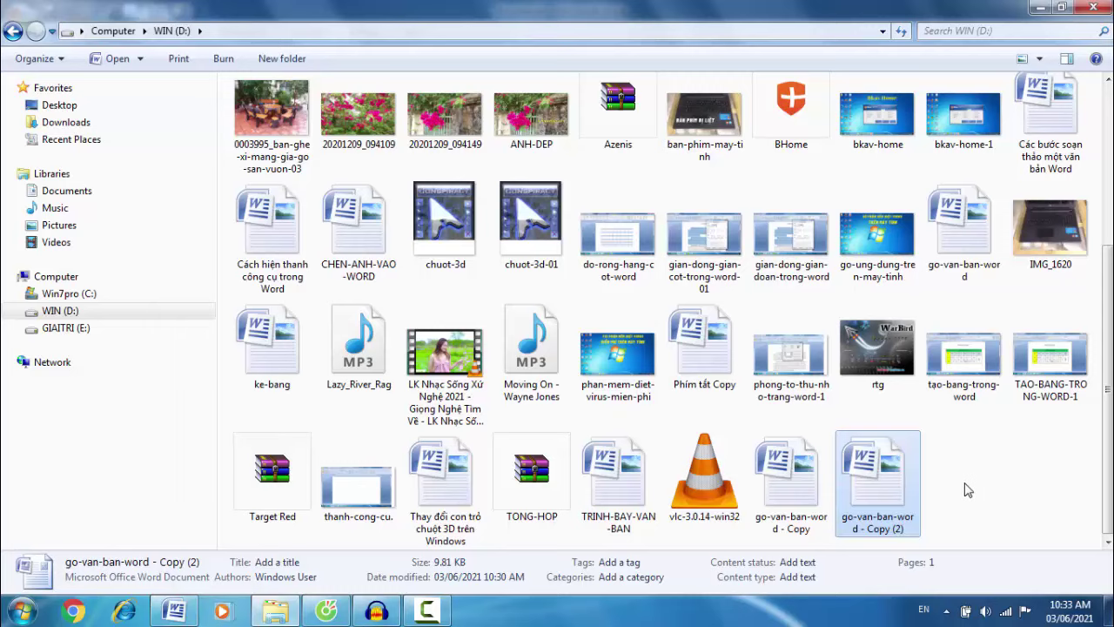
left_click(967, 490)
left_click(964, 238)
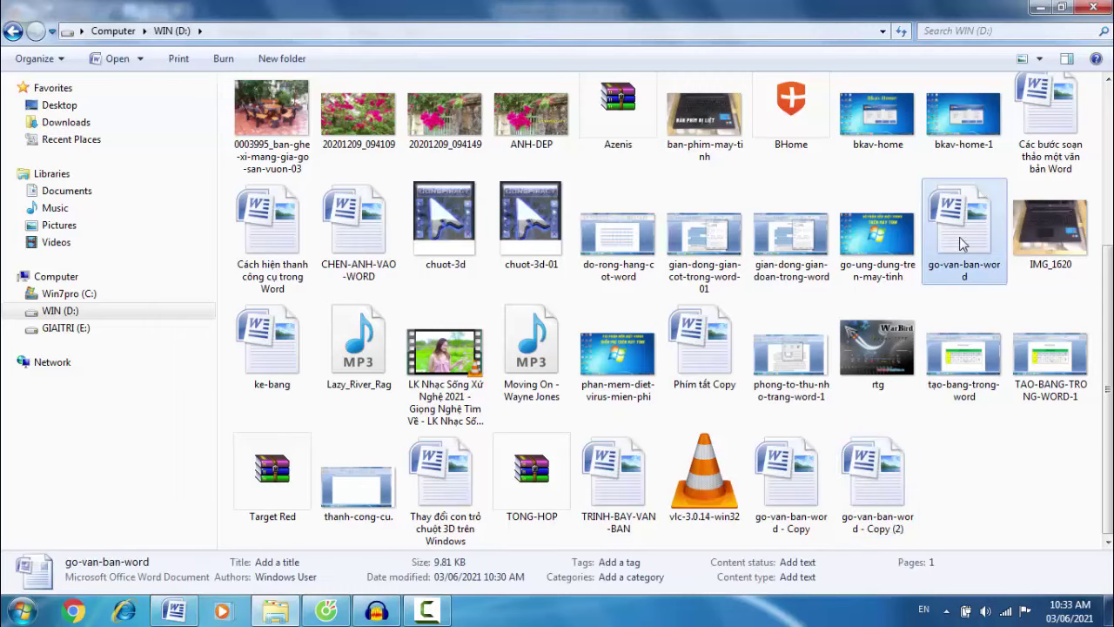
left_click(788, 479)
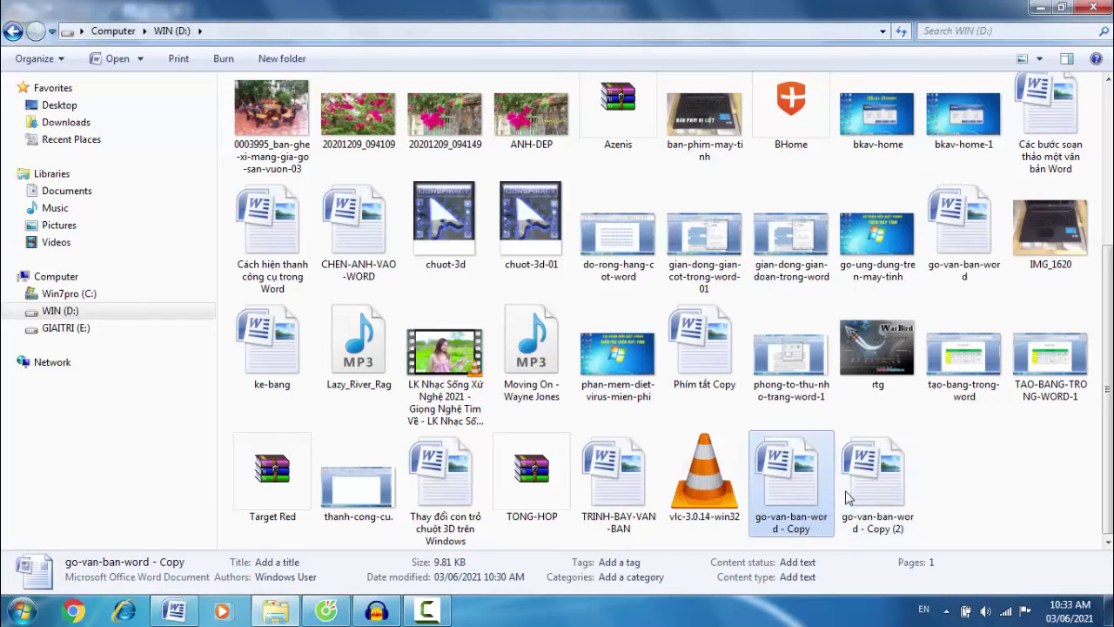
left_click(875, 484)
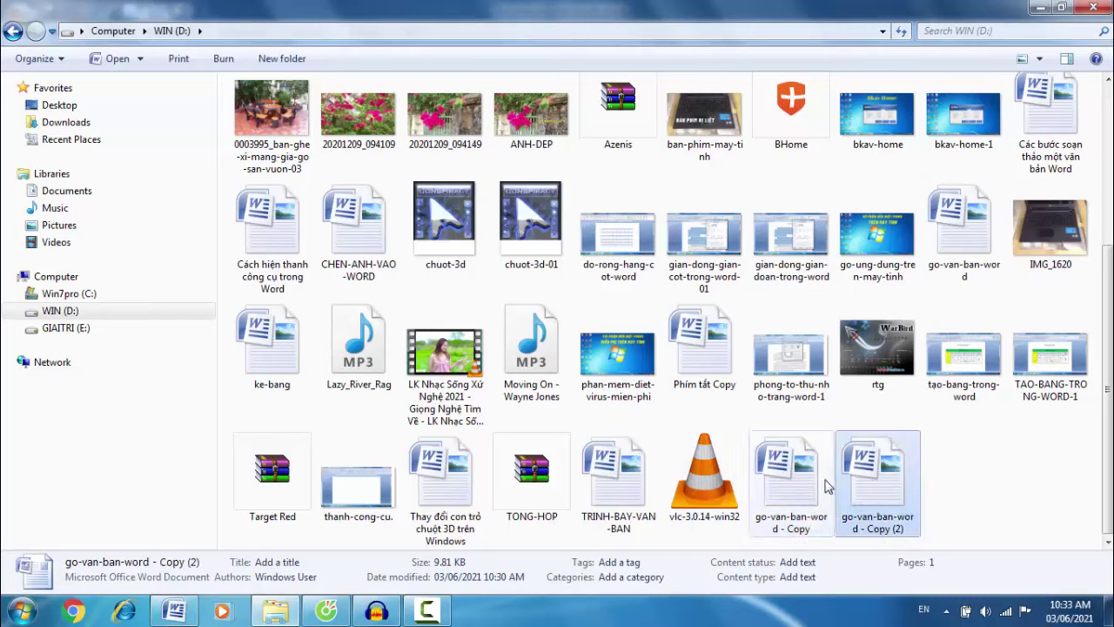
left_click(799, 480)
left_click(912, 477)
scroll(961, 506, "up", 2)
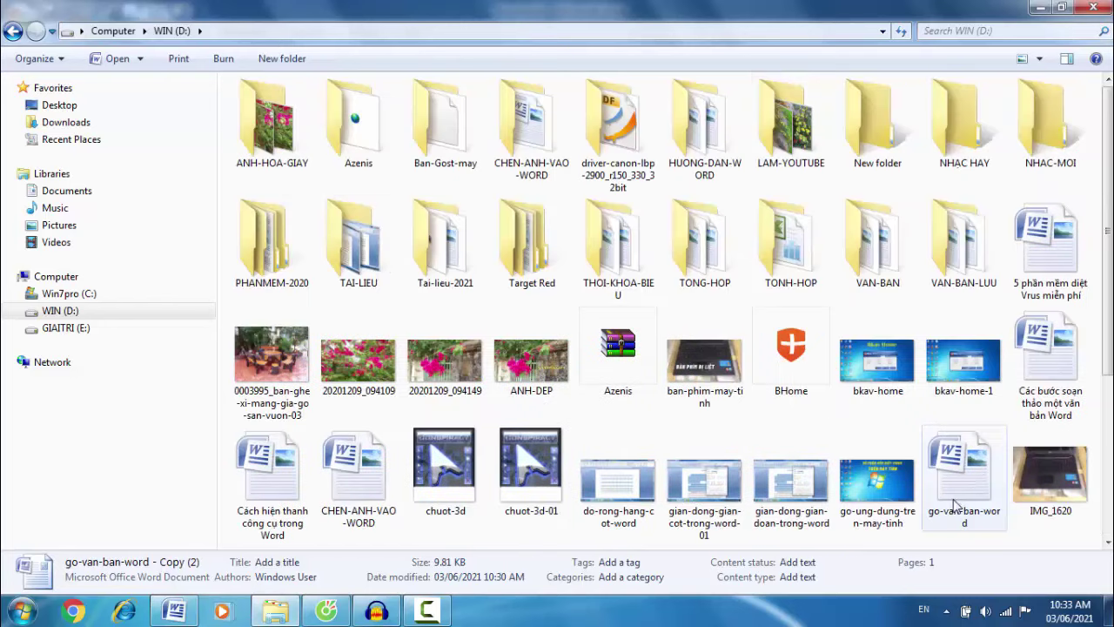
scroll(953, 505, "down", 2)
scroll(986, 492, "up", 2)
scroll(979, 483, "down", 2)
scroll(977, 490, "up", 2)
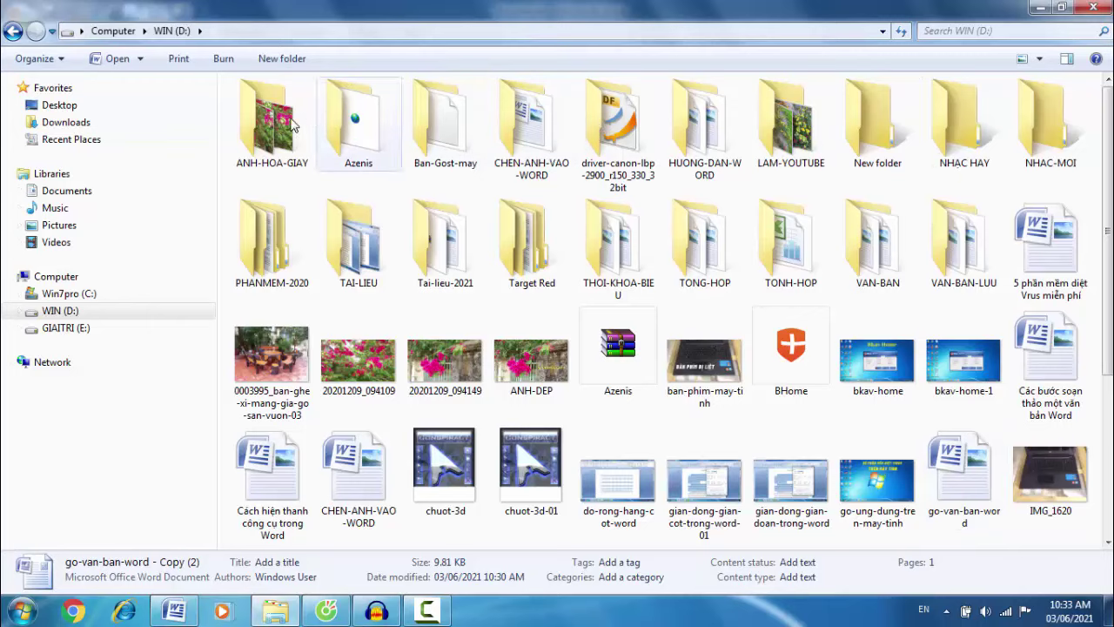
Create a new folder on drive D and name it SU-DUNG-WORD.
left_click(272, 63)
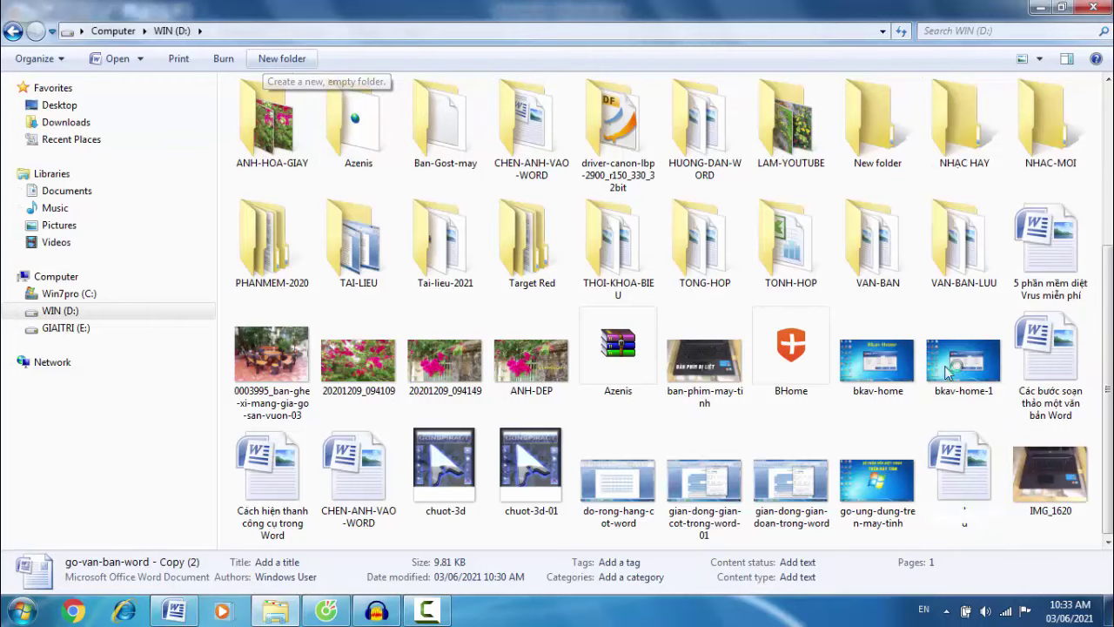
left_click(954, 522)
right_click(965, 476)
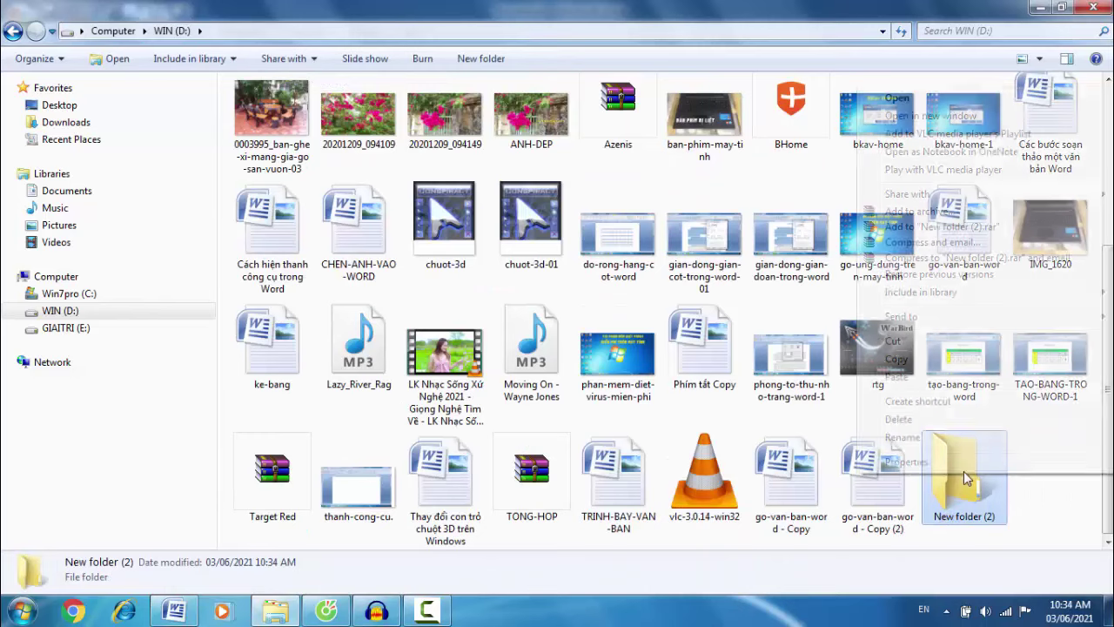
left_click(932, 439)
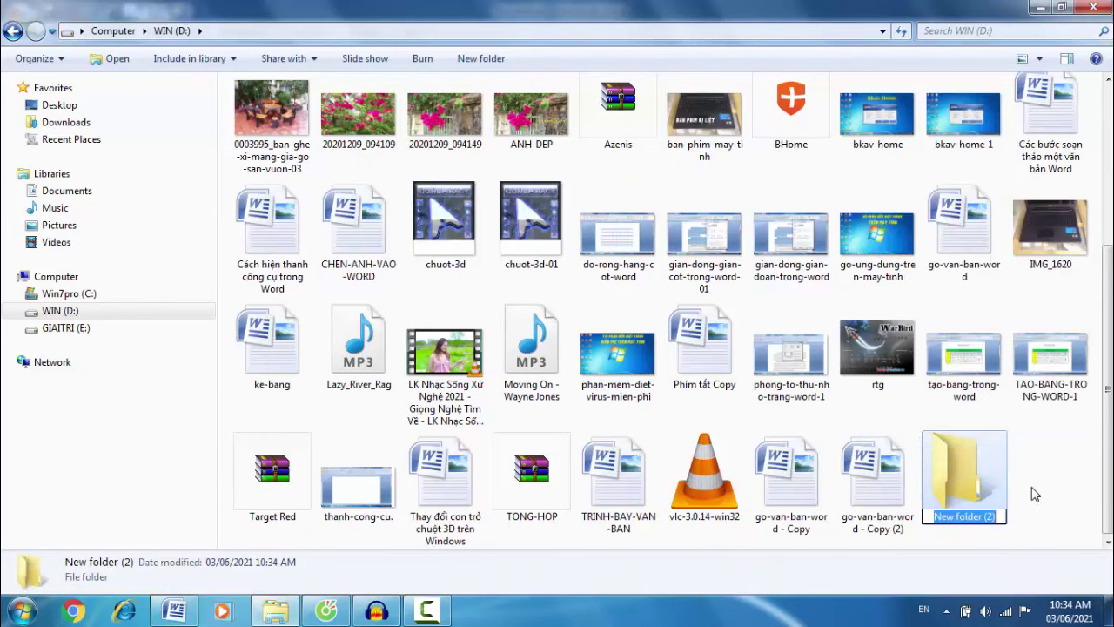
type("SU-DU")
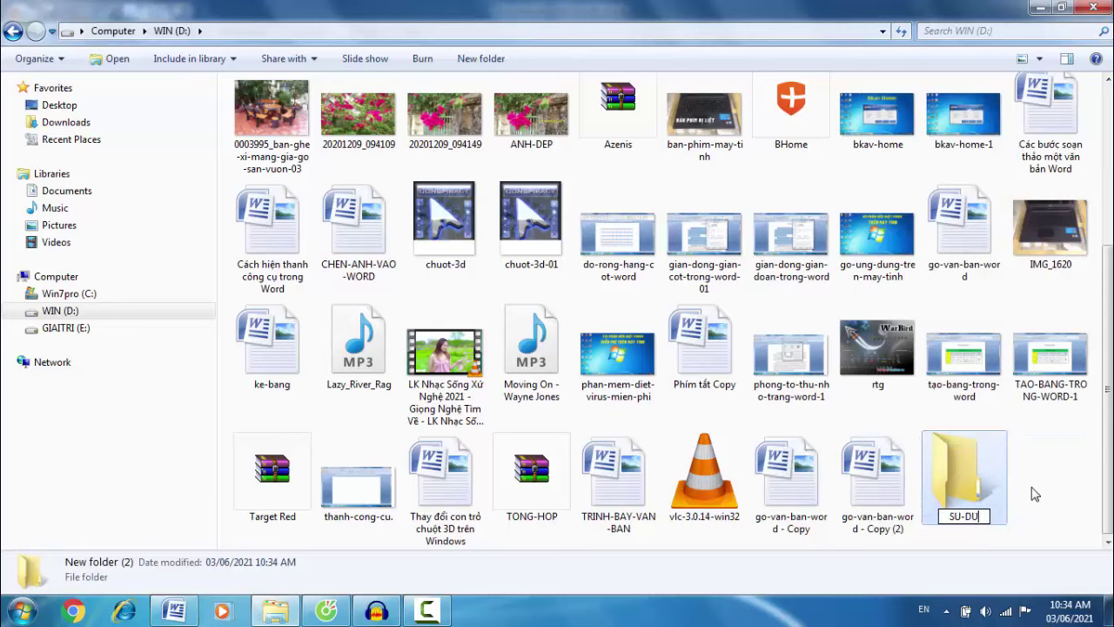
type("NG-WO")
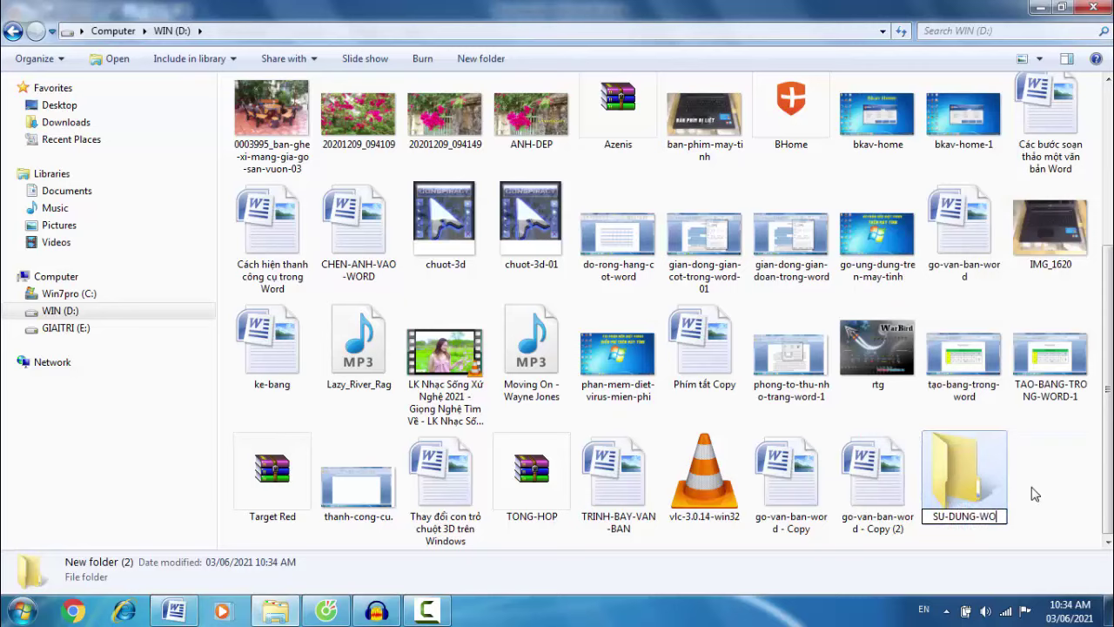
type("RD")
left_click(1044, 500)
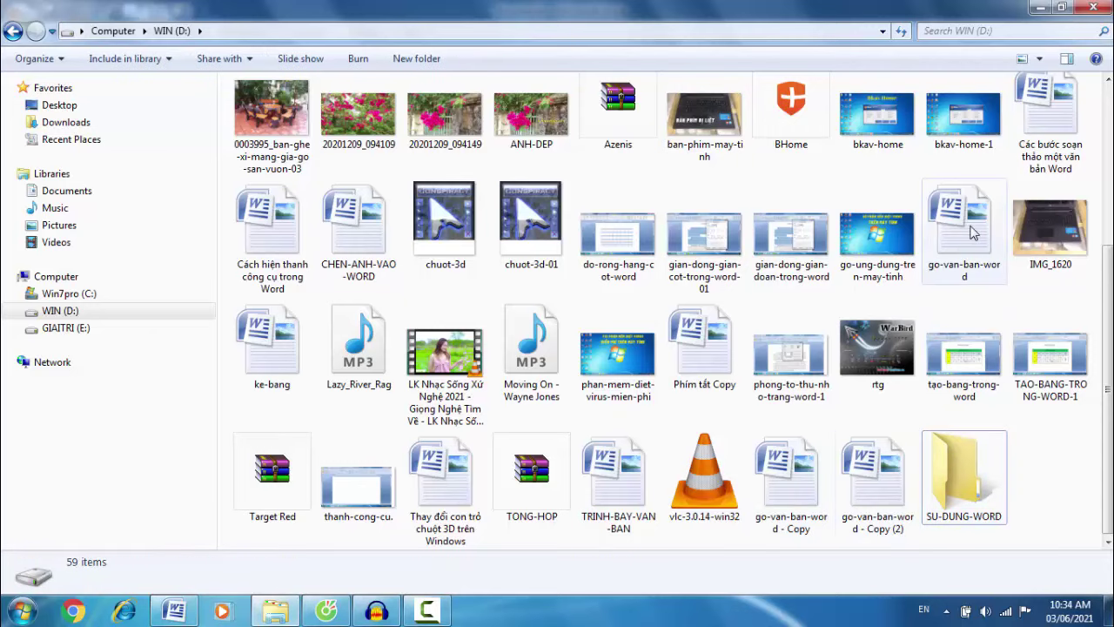
Move the go-van-ban-word file and its two copies from drive D into the SU-DUNG-WORD folder.
mouse_move(964, 239)
left_mouse_down()
mouse_move(973, 495)
mouse_move(970, 273)
mouse_move(984, 244)
left_mouse_up()
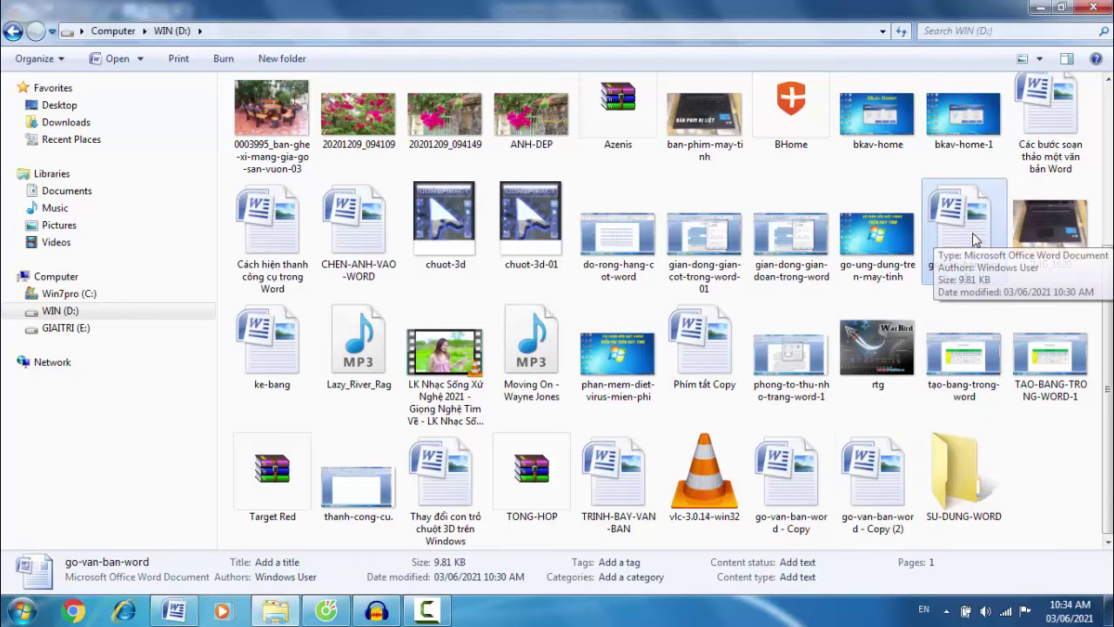
left_click_drag(969, 228, 969, 509)
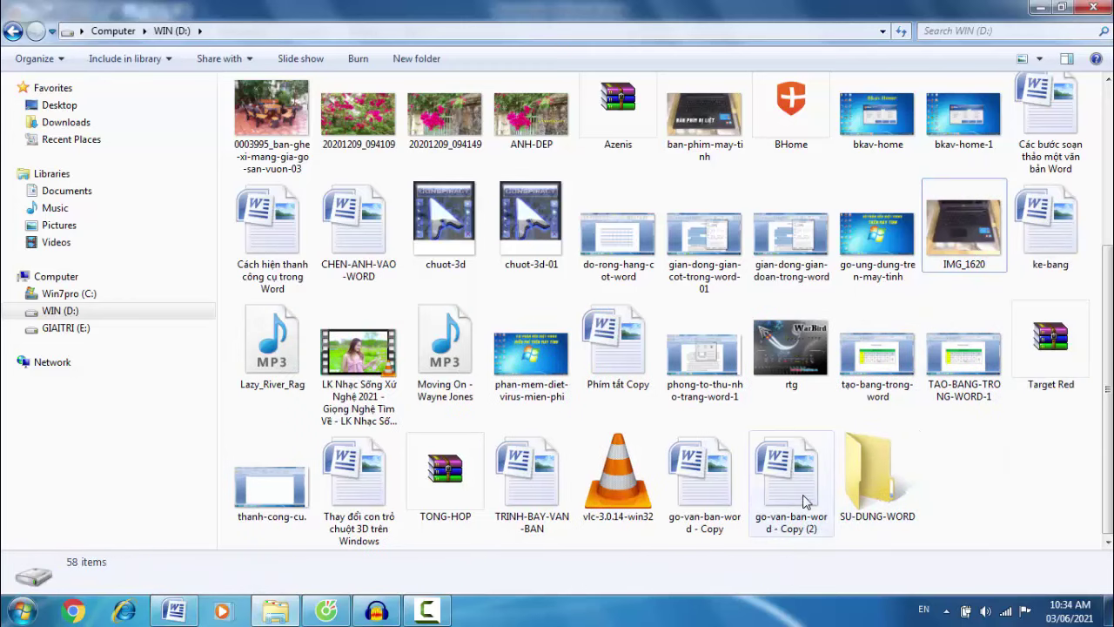
left_click_drag(794, 497, 890, 506)
left_click_drag(703, 487, 814, 510)
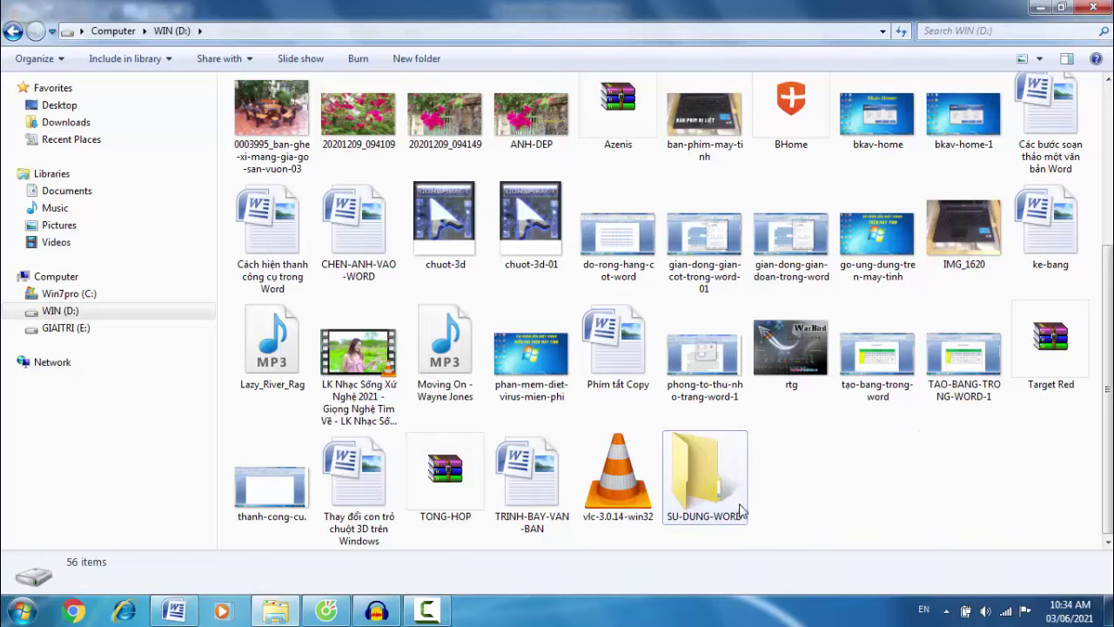
Open the SU-DUNG-WORD folder and check the original Word file and its two copies inside.
double_click(715, 479)
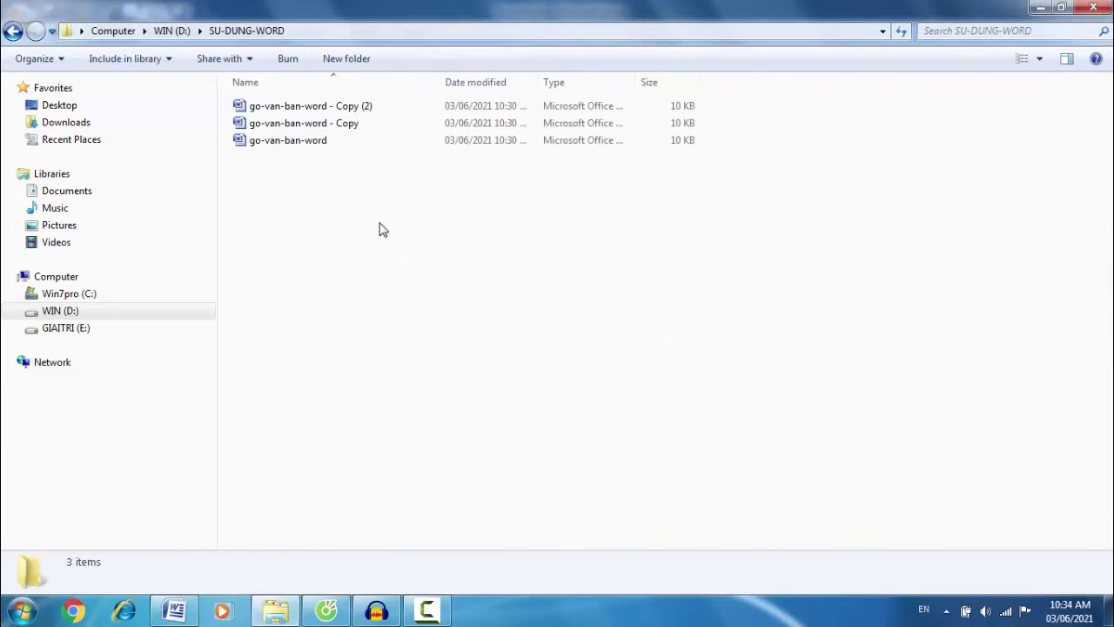
left_click(254, 148)
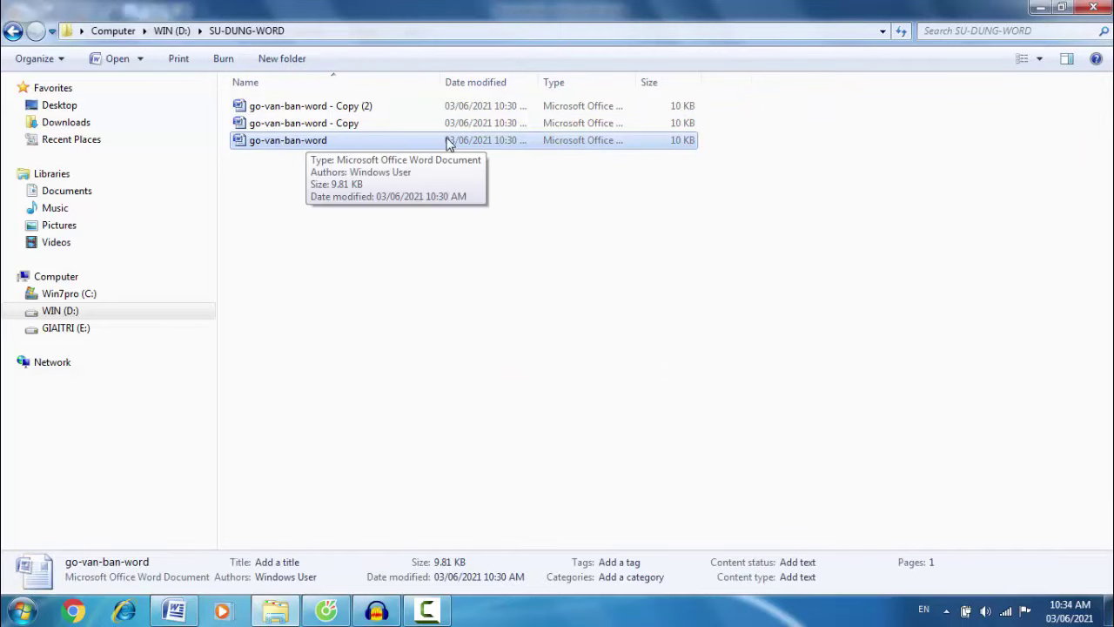
left_click(359, 126)
left_click(362, 108)
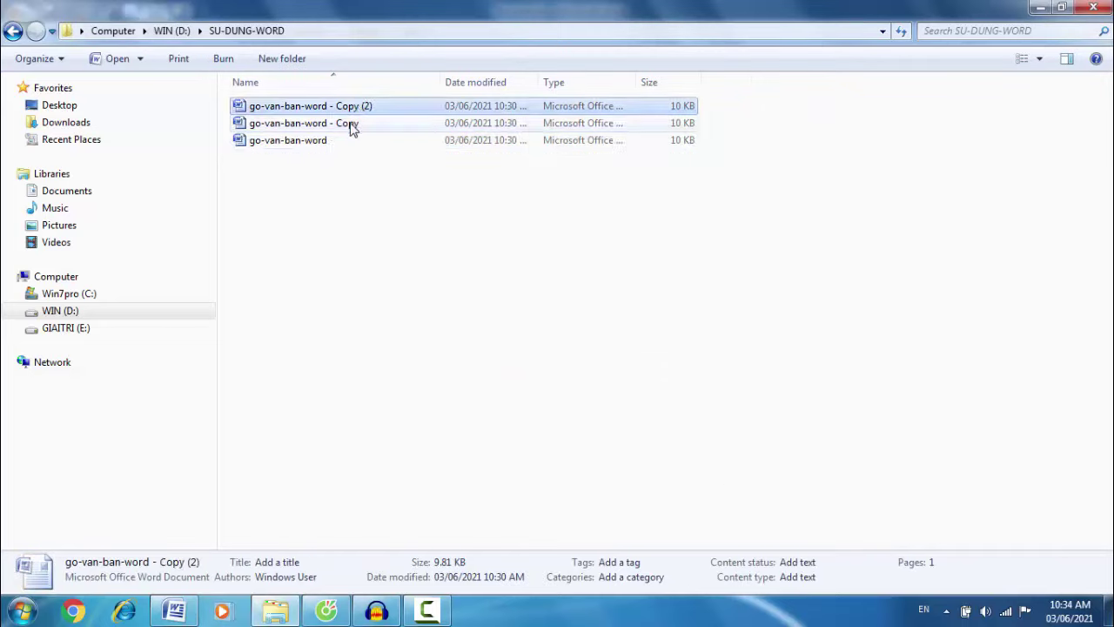
left_click(344, 122)
left_click(348, 108)
left_click(339, 122)
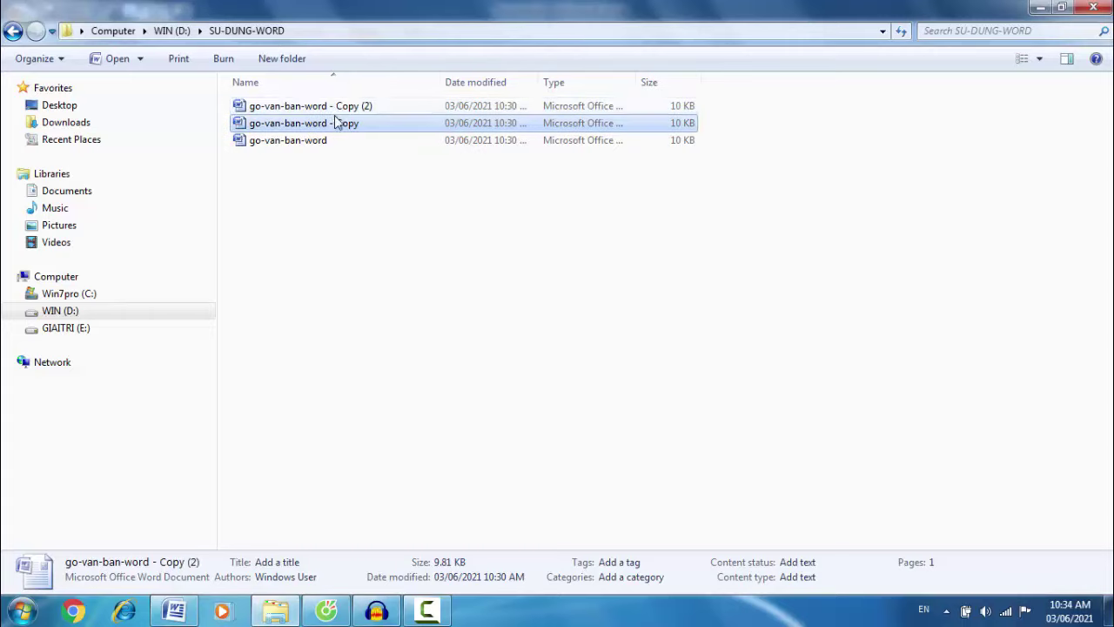
left_click(334, 106)
left_click(327, 142)
left_click(389, 243)
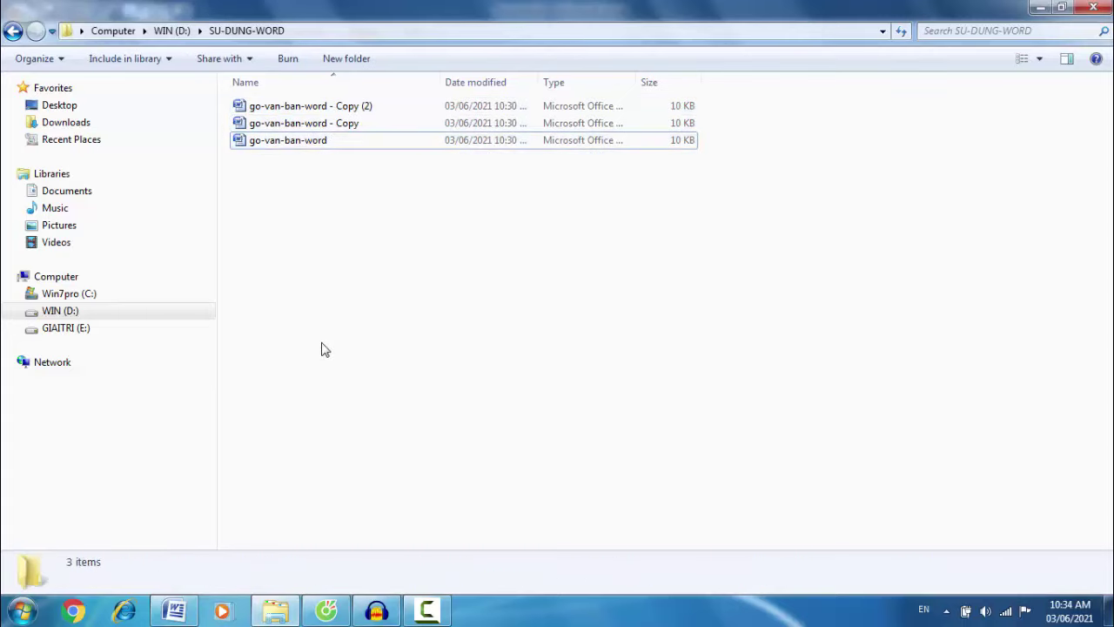
Switch to the Word outline and highlight item 4, "Copy file Word.", followed by item 5, "Đổi tên file Word.".
left_click(174, 612)
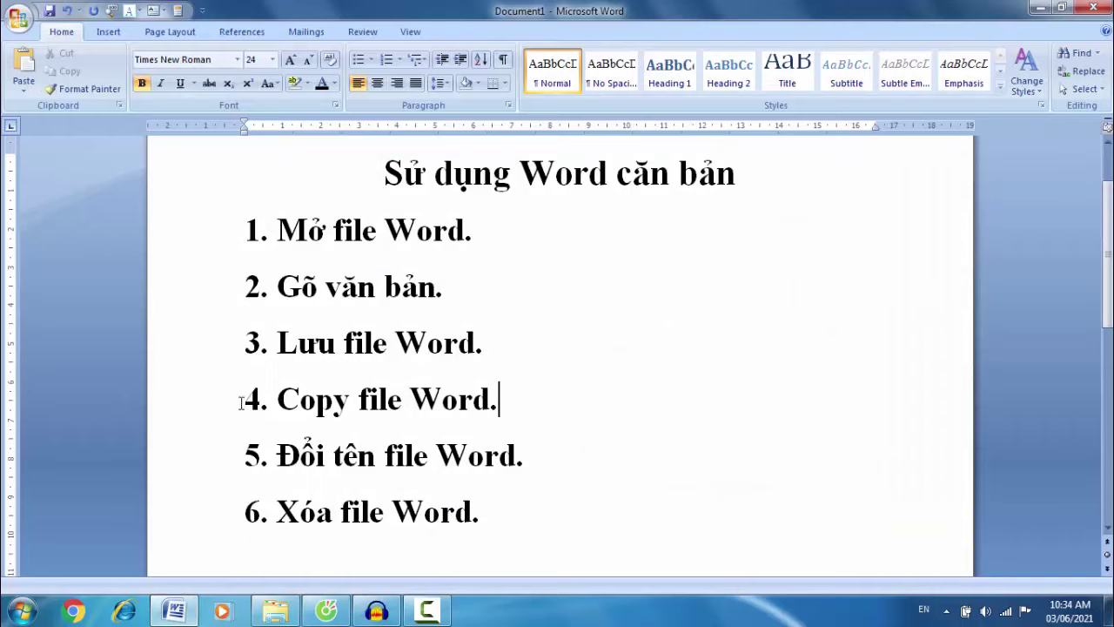
left_click_drag(247, 401, 531, 406)
left_click(562, 465)
left_click_drag(245, 455, 537, 456)
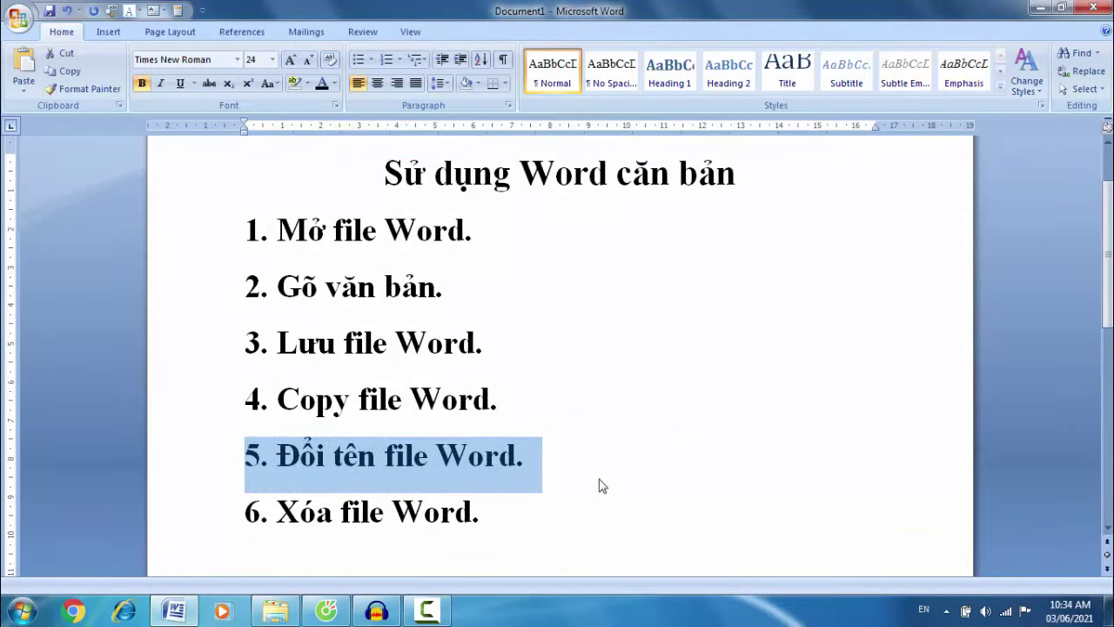
Return to the SU-DUNG-WORD folder window and compare the names of the three go-van-ban-word files.
left_click(277, 613)
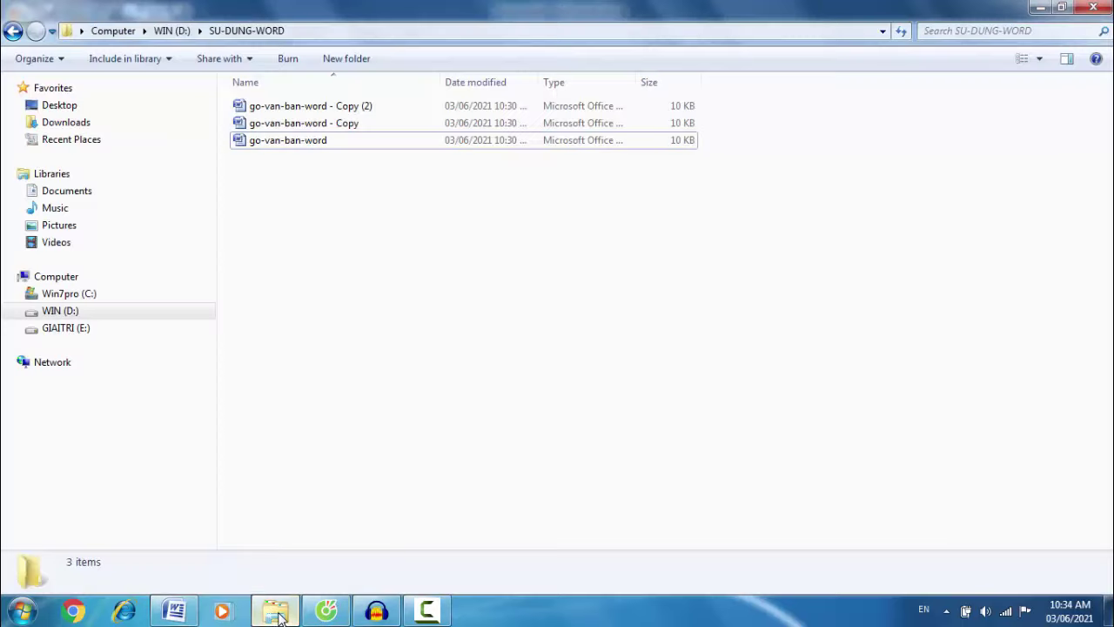
left_click(331, 107)
left_click(329, 123)
left_click(322, 140)
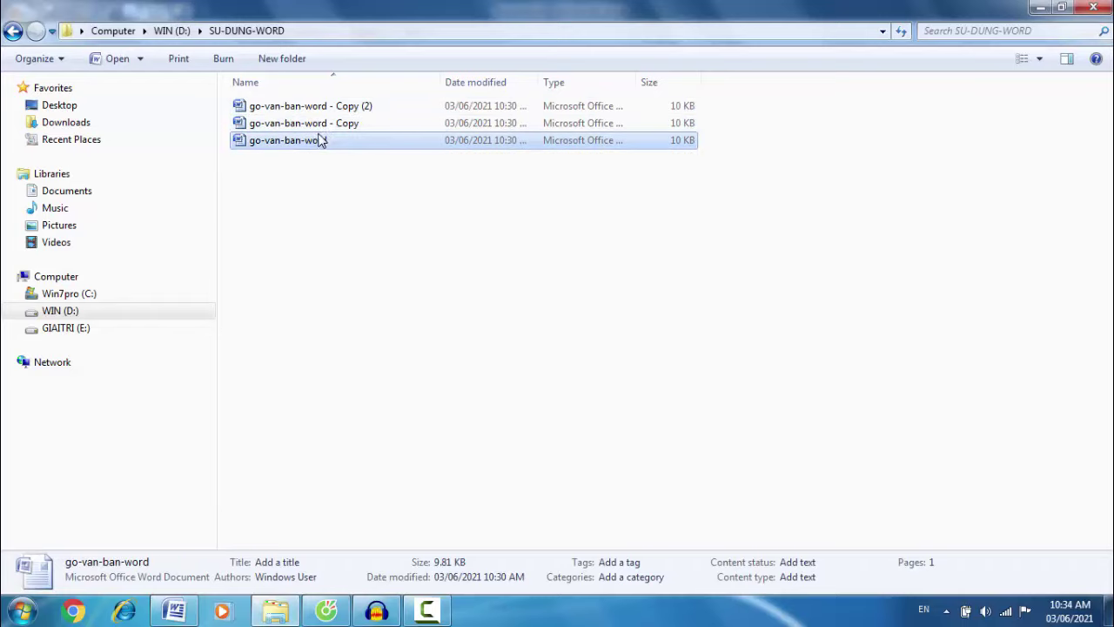
left_click(342, 125)
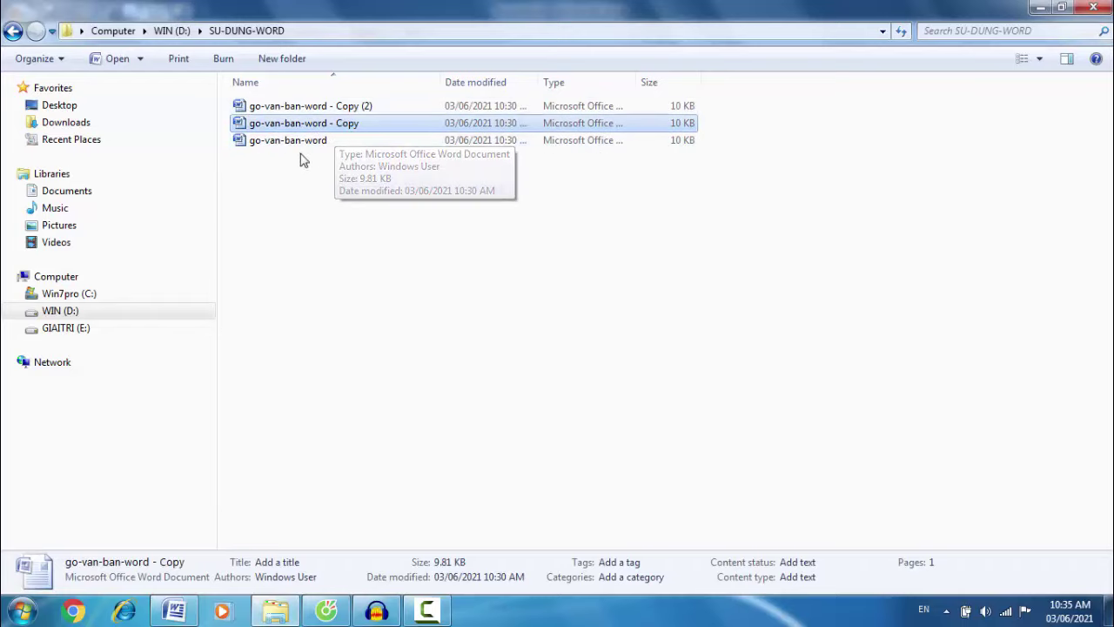
left_click(273, 154)
left_click(252, 145)
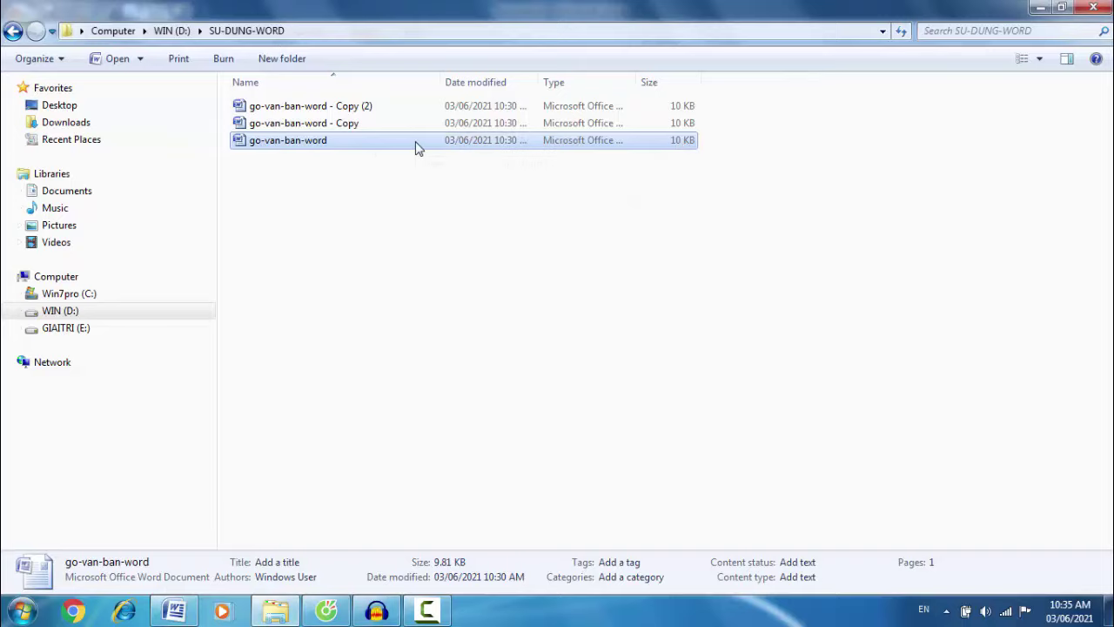
left_click(364, 203)
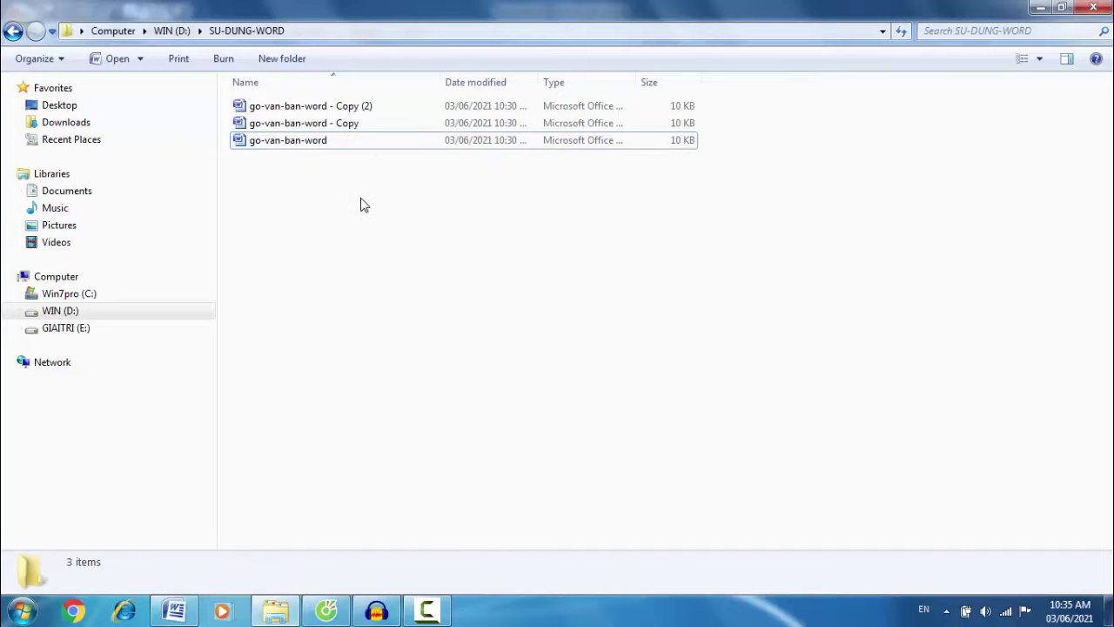
Rename the go-van-ban-word file in the SU-DUNG-WORD folder as VAN-BAN-WORD.
right_click(331, 145)
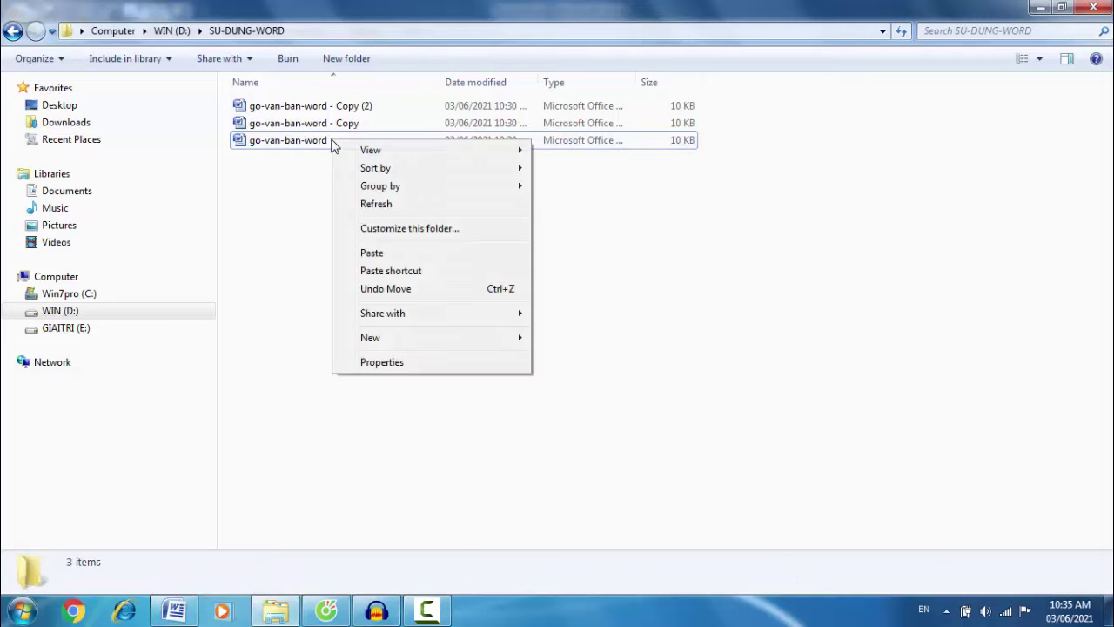
left_click(323, 145)
right_click(327, 146)
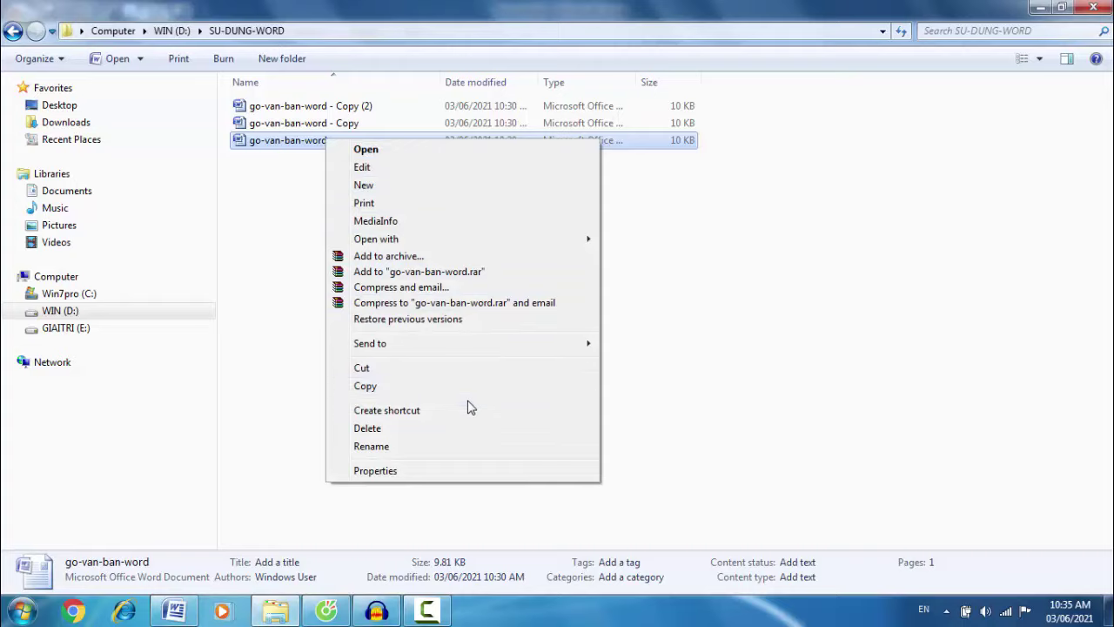
left_click(380, 449)
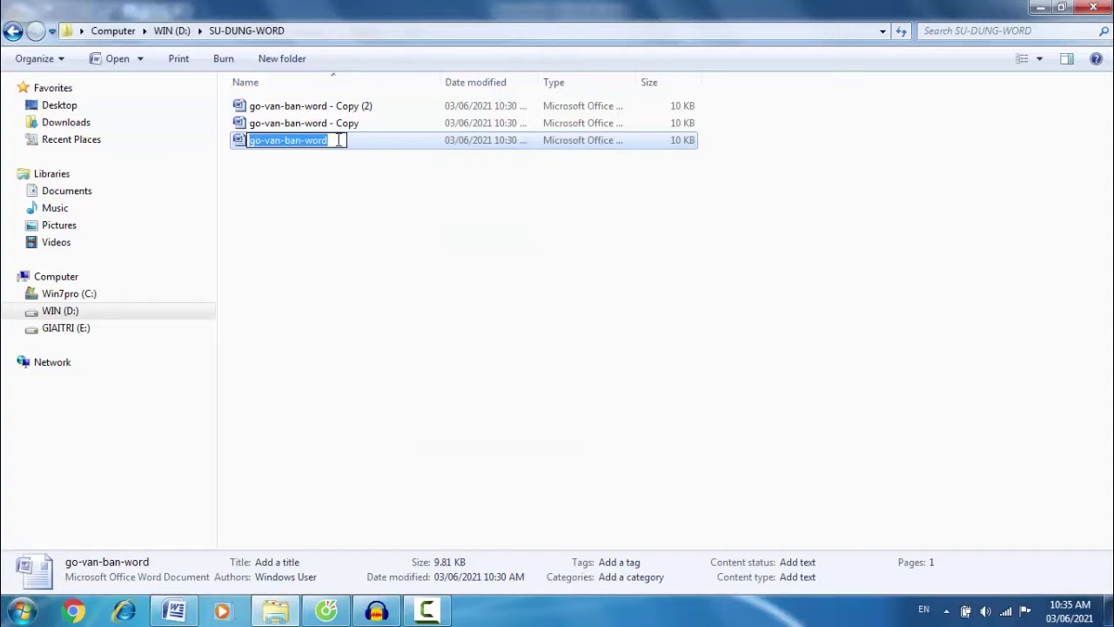
type("VA")
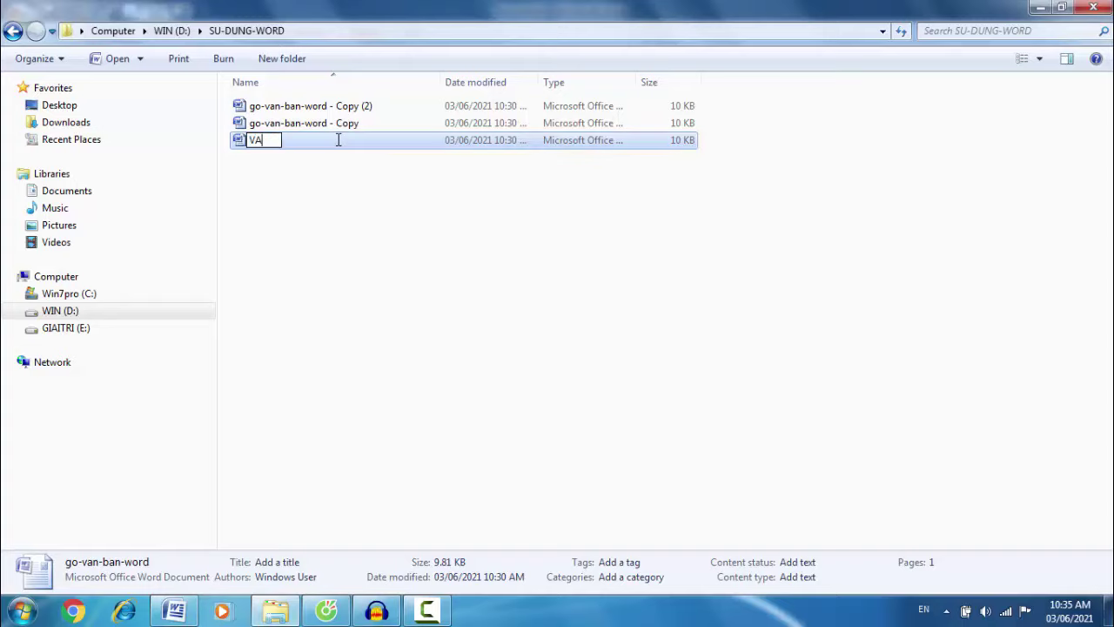
type("N-BAN-")
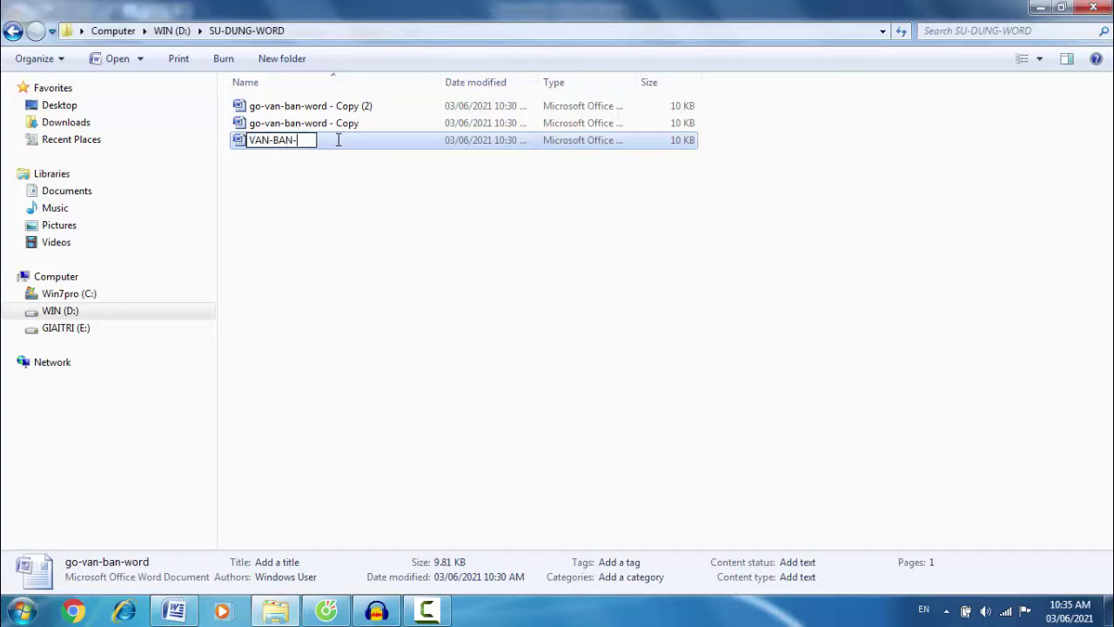
type("WORD")
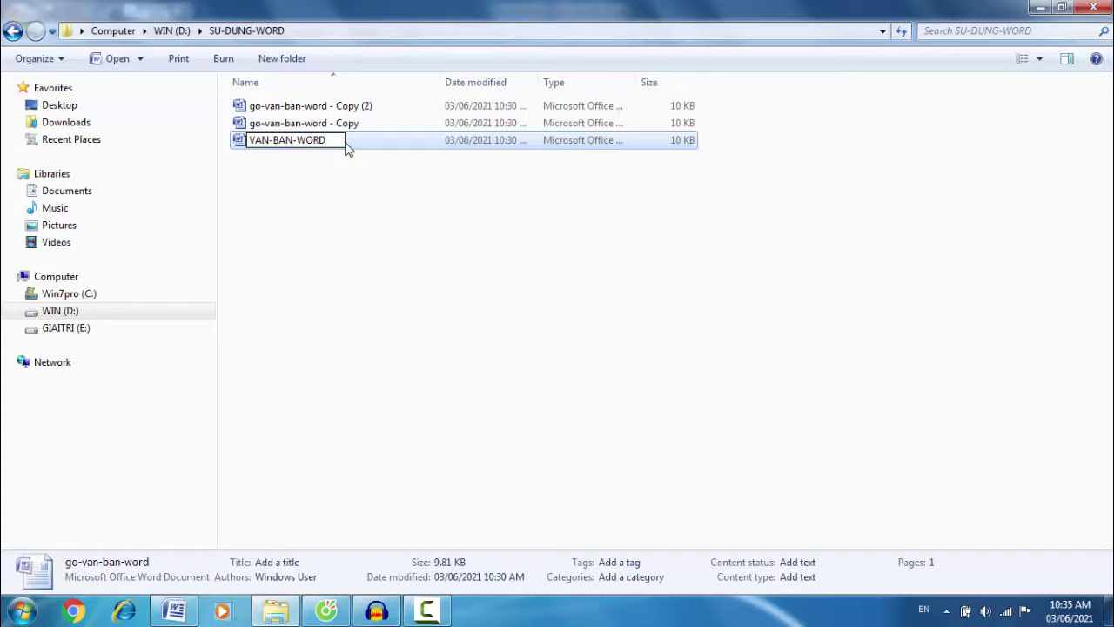
left_click(380, 252)
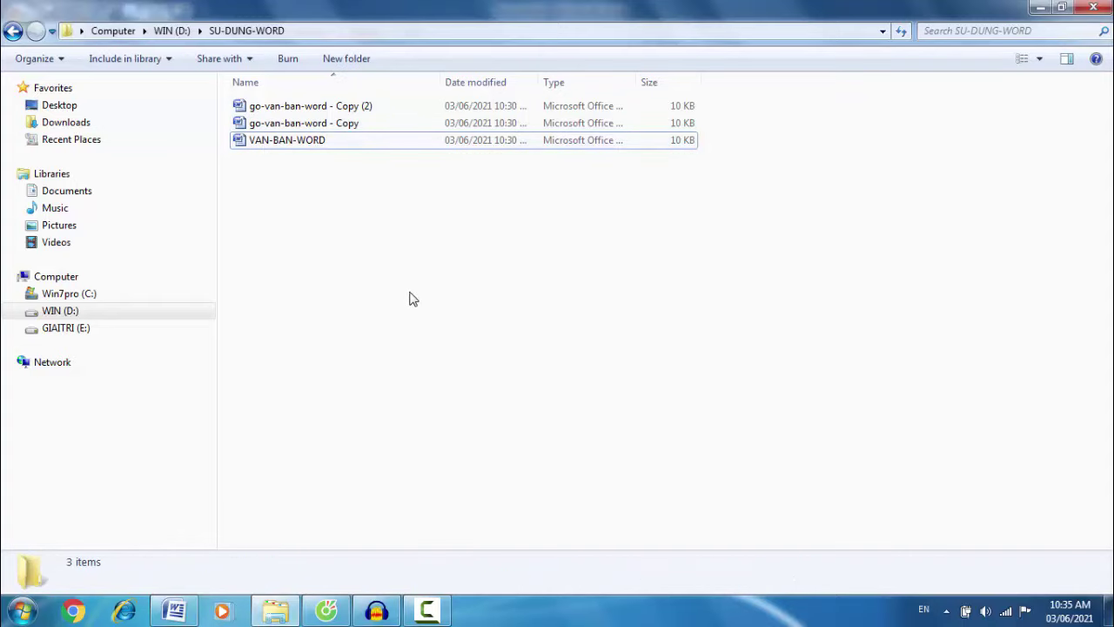
Rename the "go-van-ban-word - Copy" file as DANH-VAN-BAN.
left_click(338, 124)
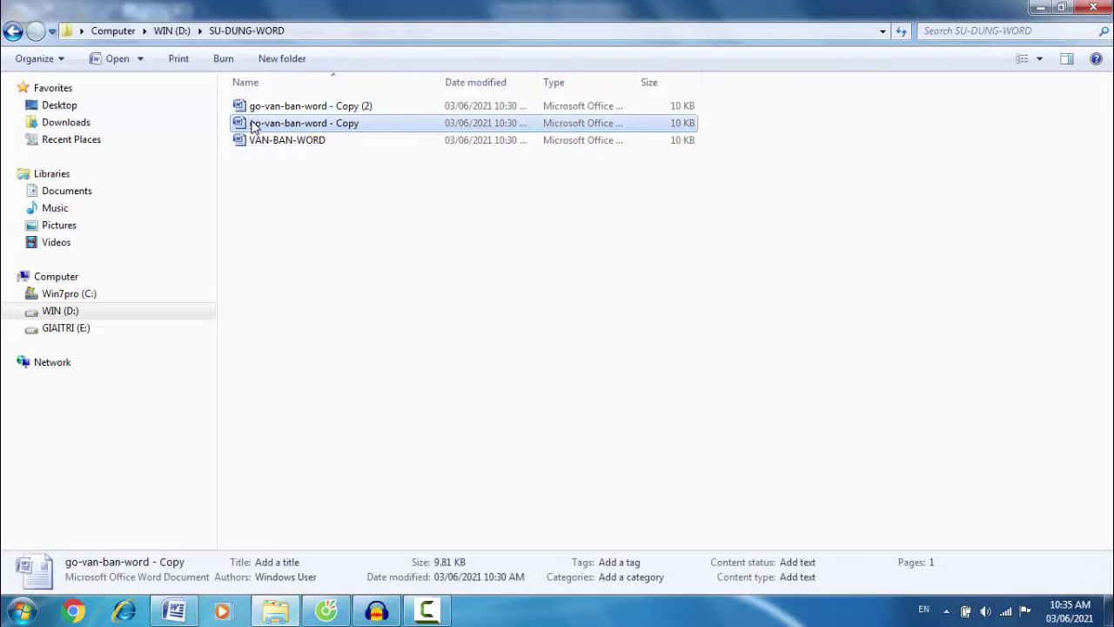
left_click(350, 298)
right_click(364, 124)
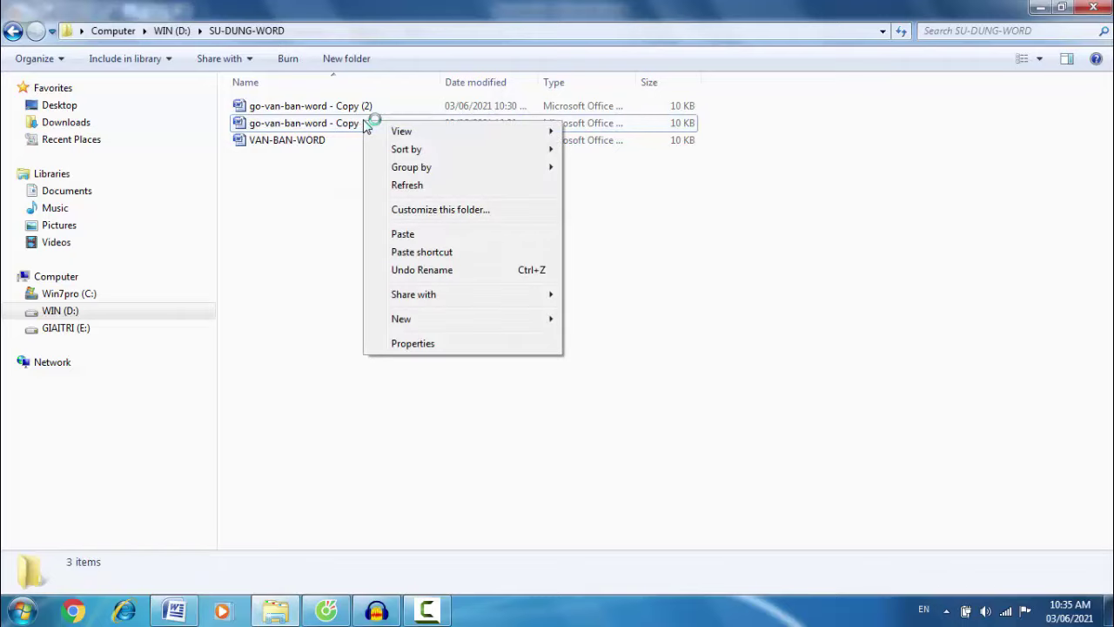
left_click(333, 348)
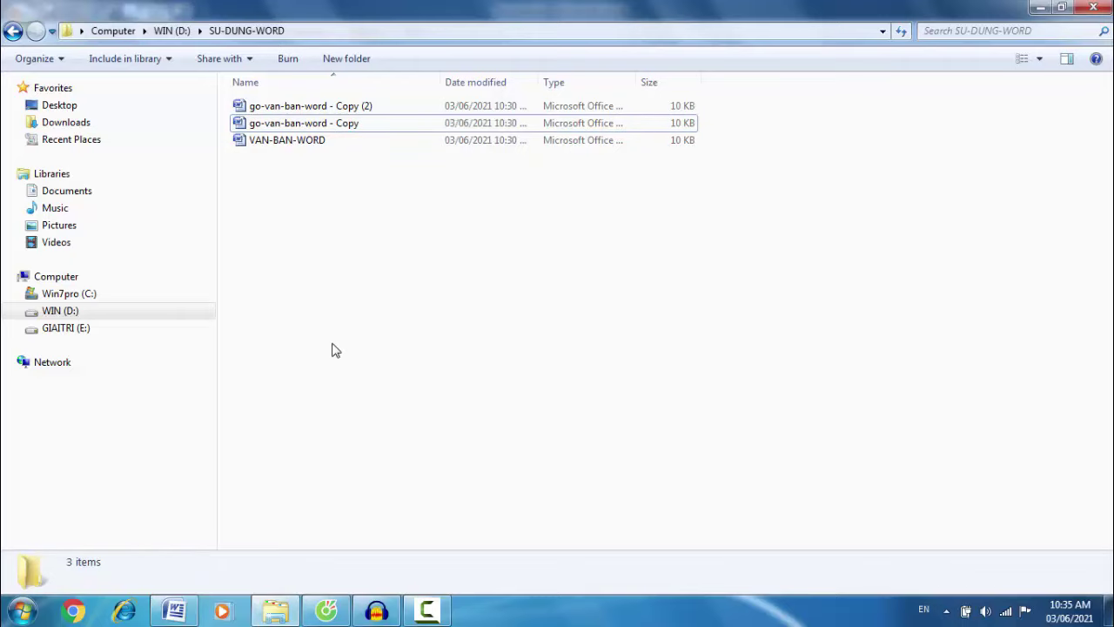
left_click(261, 128)
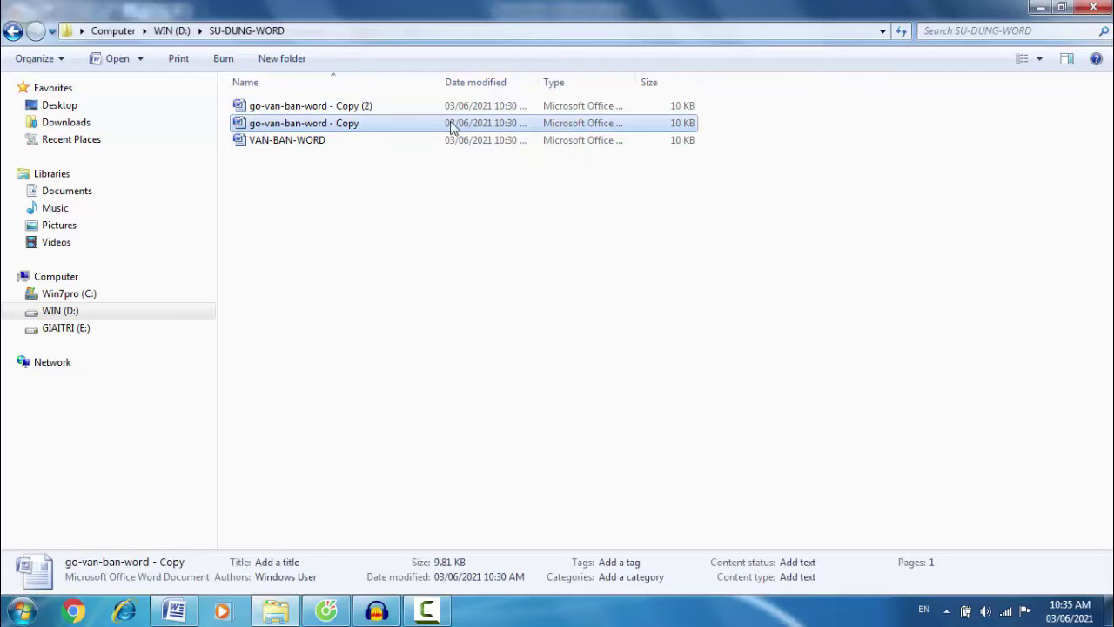
right_click(334, 124)
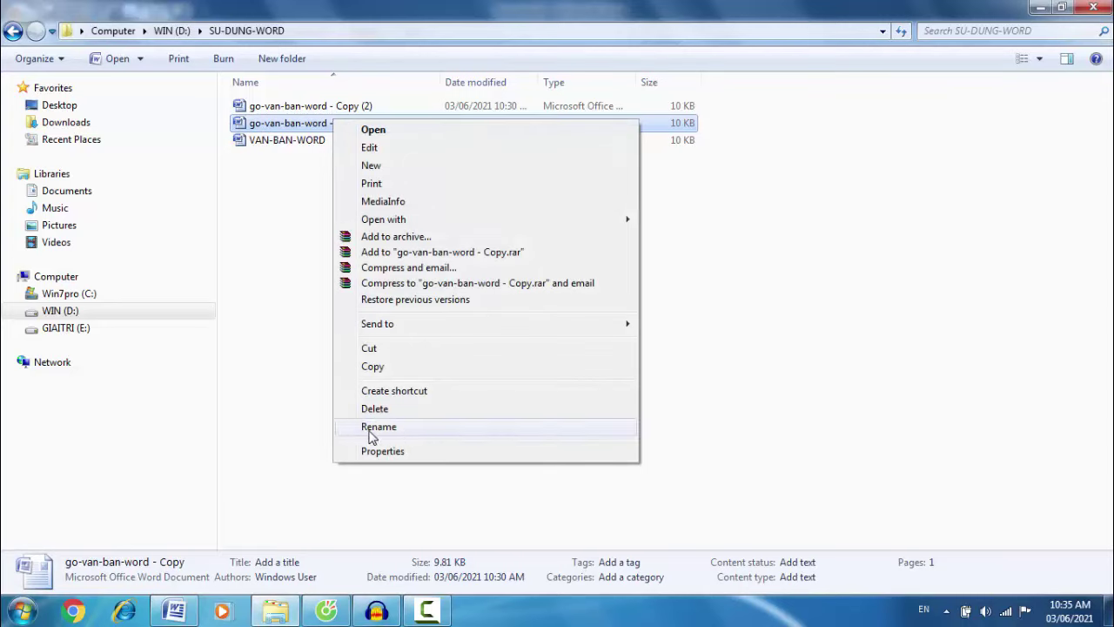
left_click(519, 433)
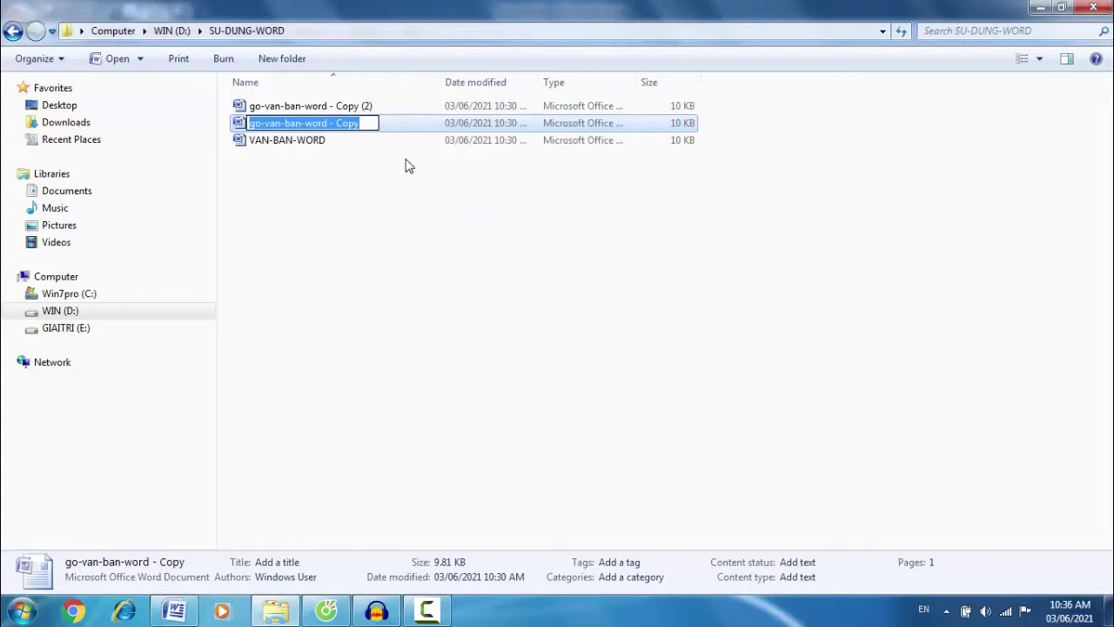
type("DANH")
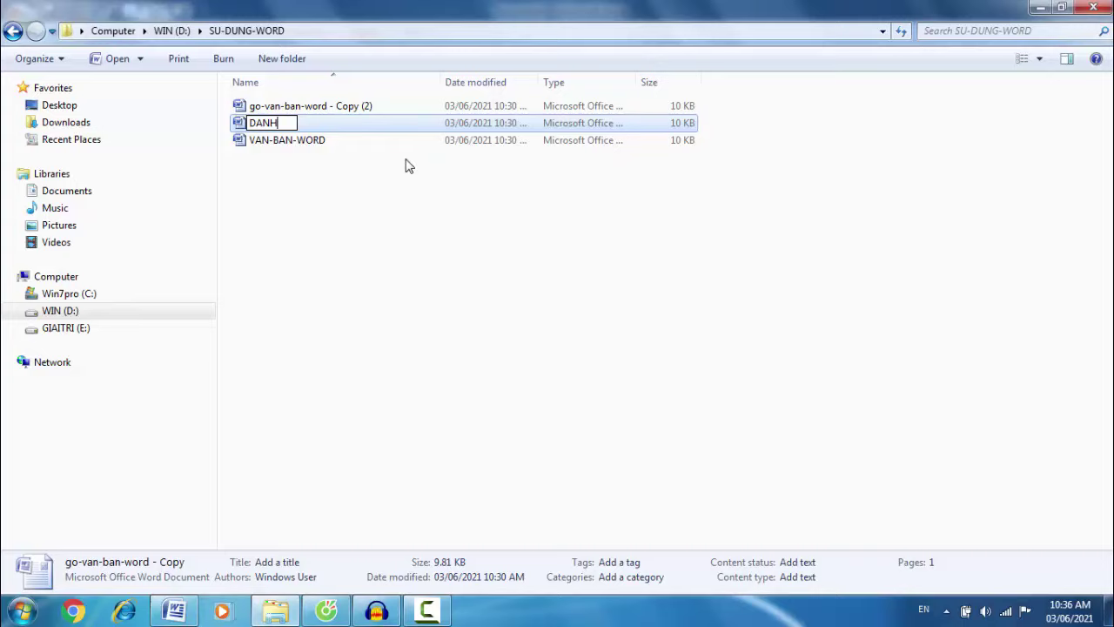
type("-VAN-BA")
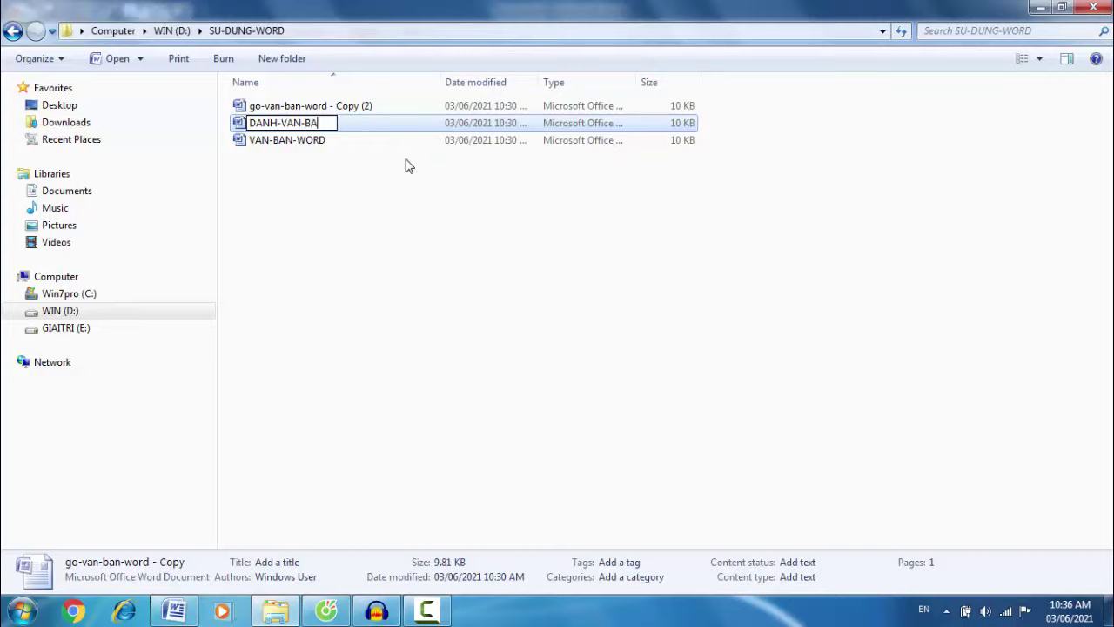
type("N")
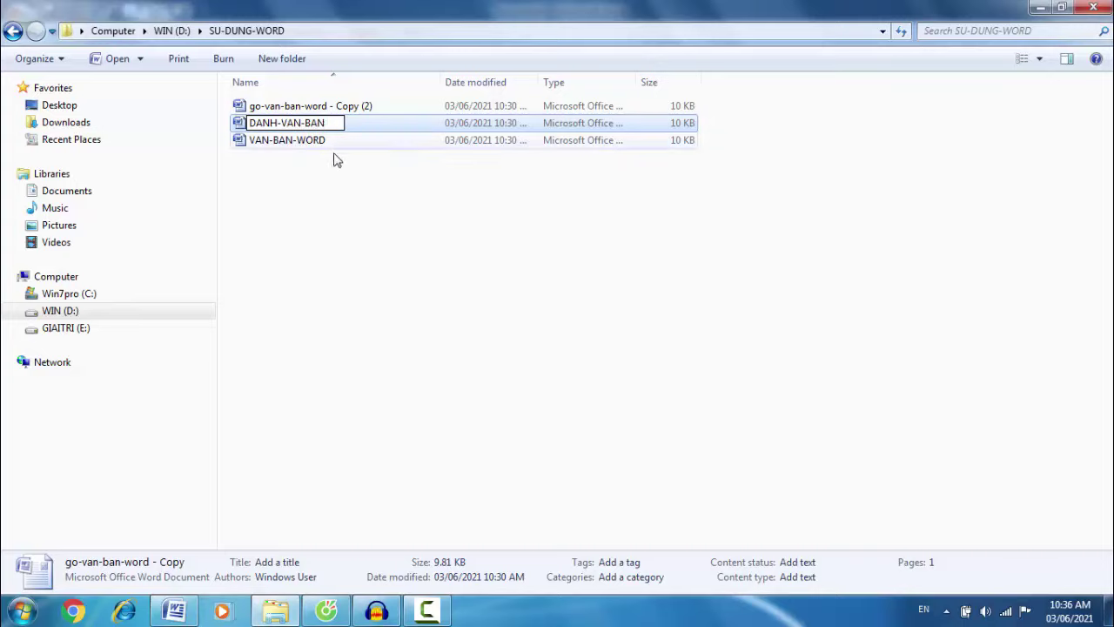
left_click(442, 287)
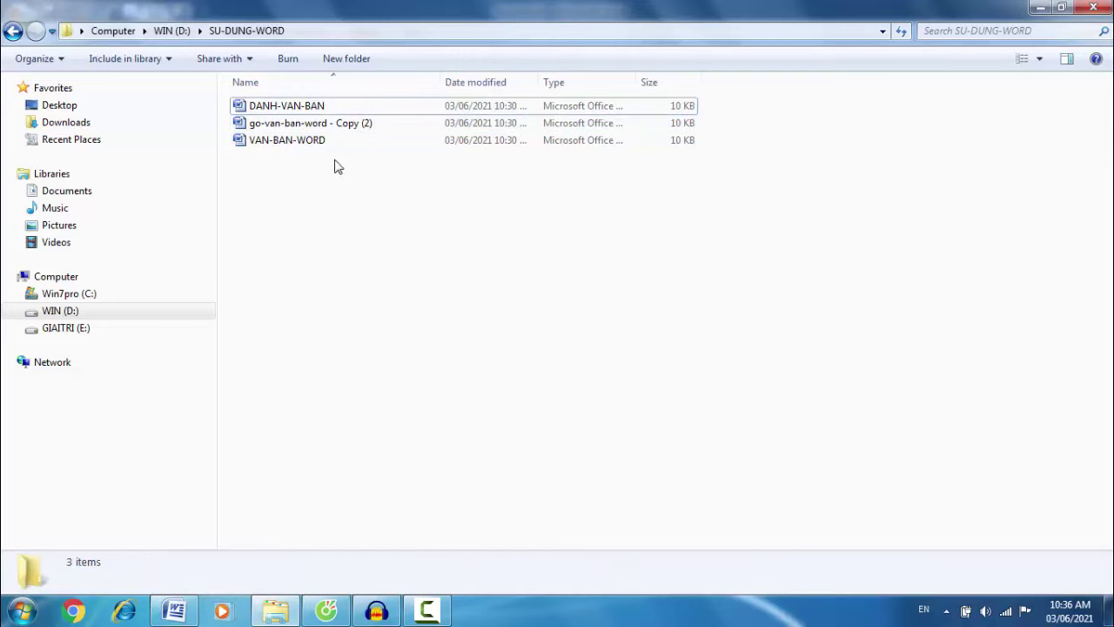
Rename the "go-van-ban-word - Copy (2)" file as DANH-TIENG-VIET.
left_click(327, 124)
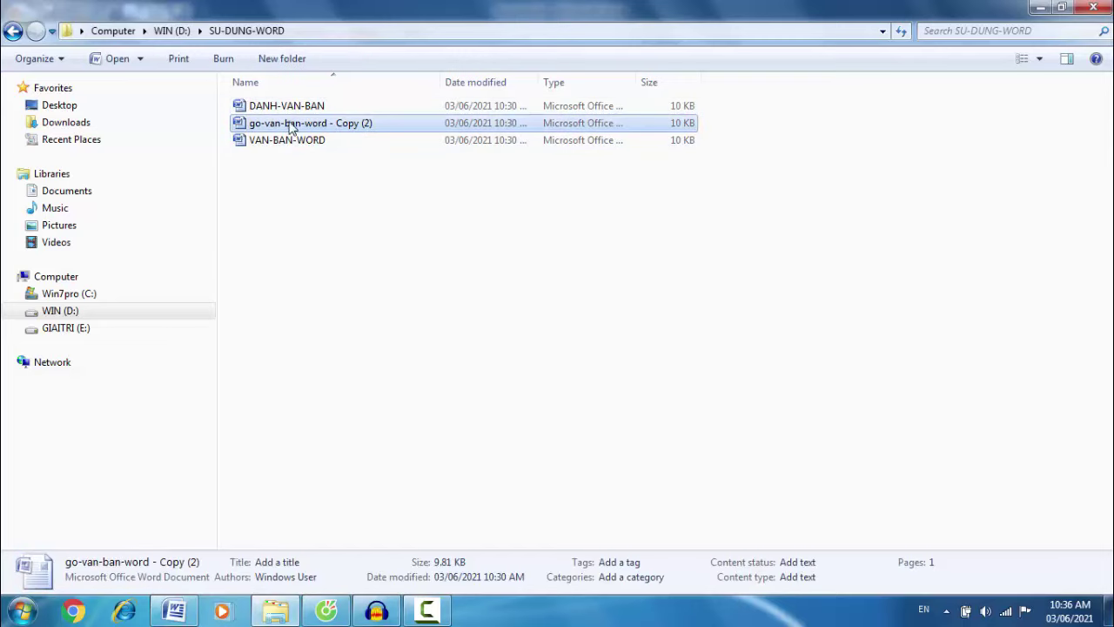
right_click(367, 128)
left_click(348, 130)
right_click(348, 129)
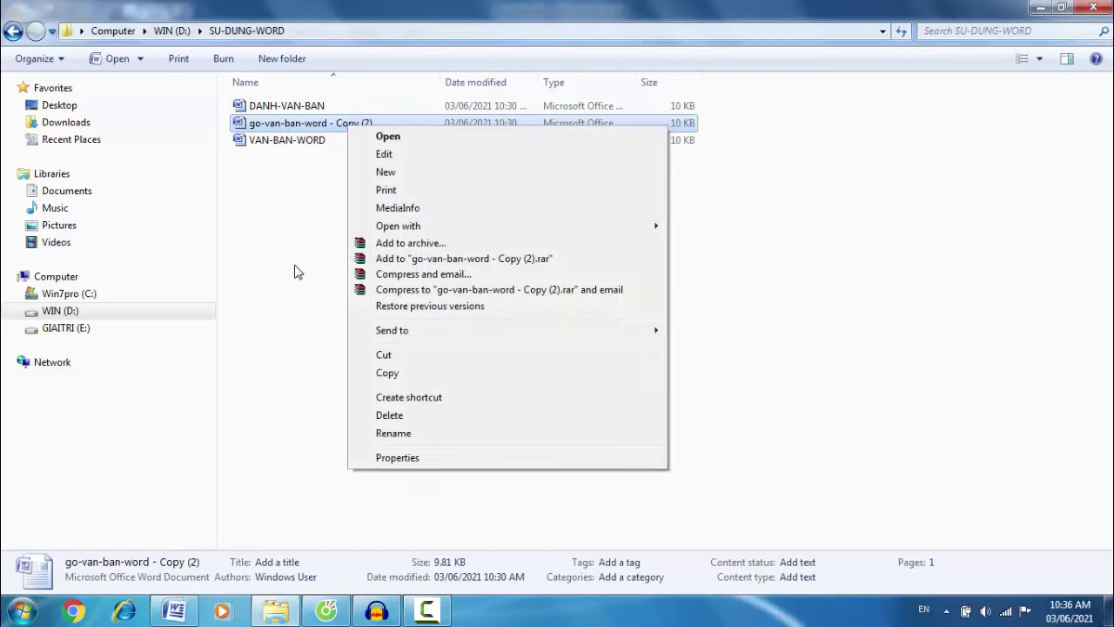
left_click(294, 273)
left_click(363, 123)
right_click(365, 121)
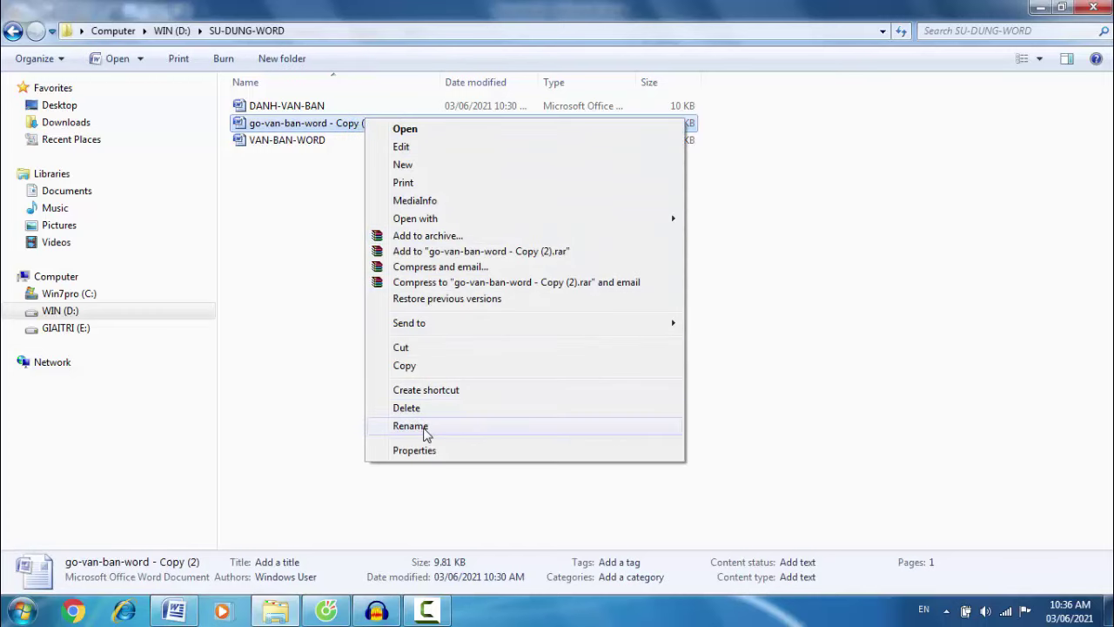
left_click(464, 428)
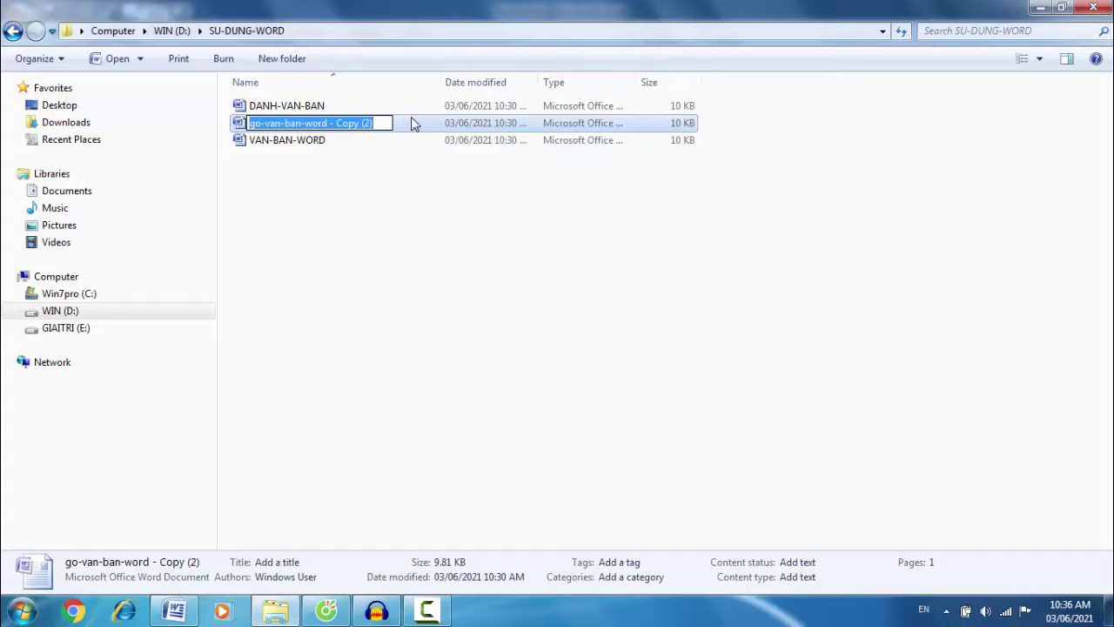
type("DANH-TING-")
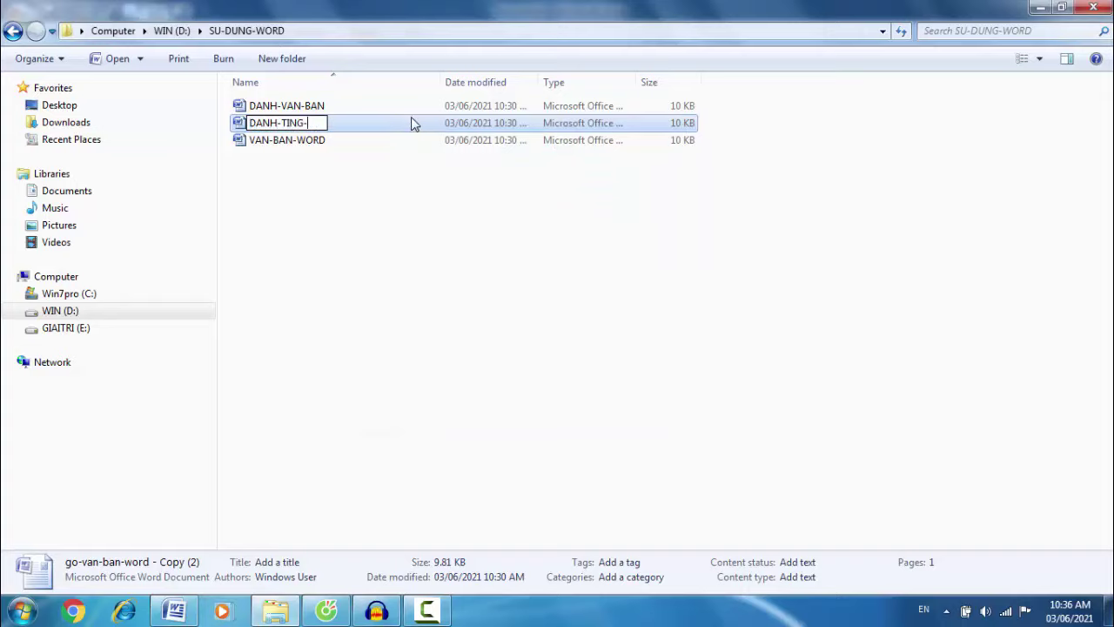
key("BackSpace")
key("BackSpace")
type("ENG-VIET")
left_click(356, 315)
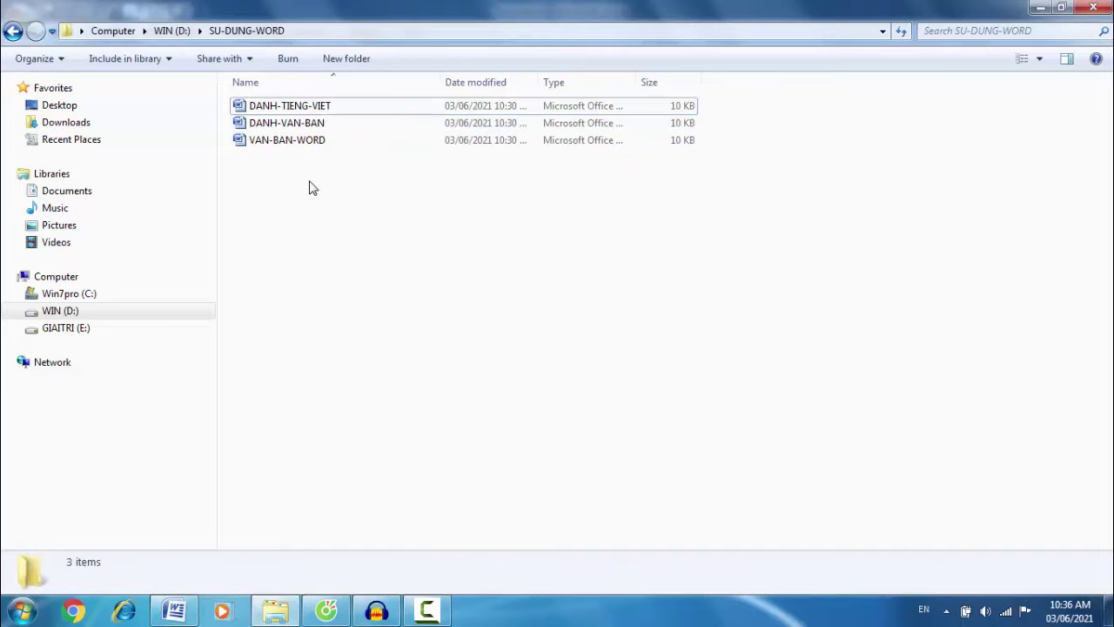
Check the new names of the three Word files by selecting each one in turn.
left_click(311, 106)
left_click(307, 123)
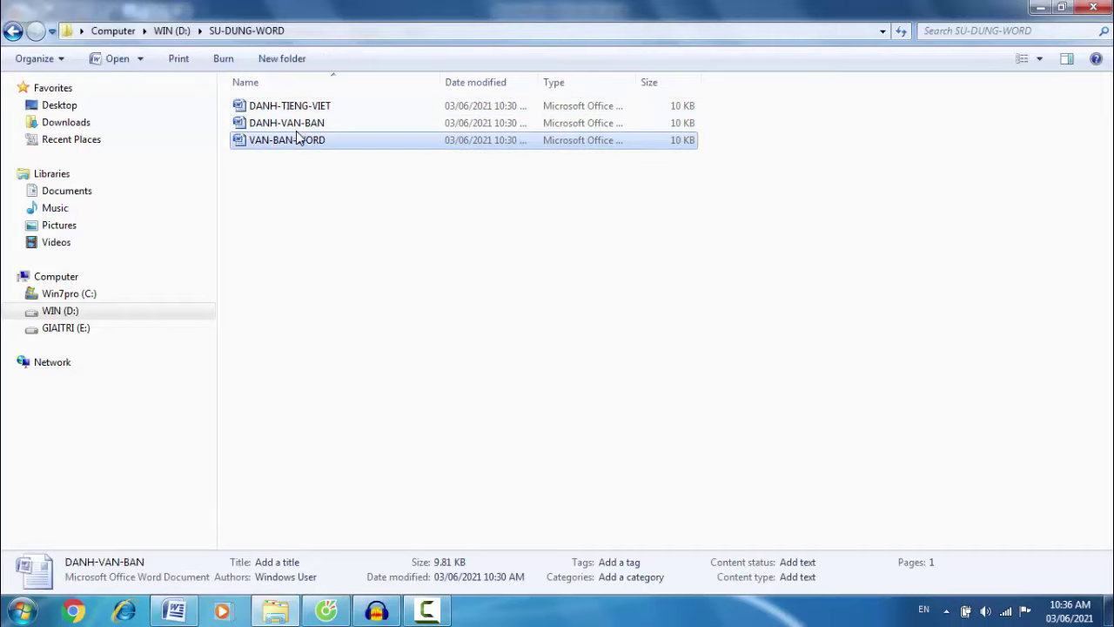
left_click(300, 139)
left_click(304, 108)
left_click(308, 127)
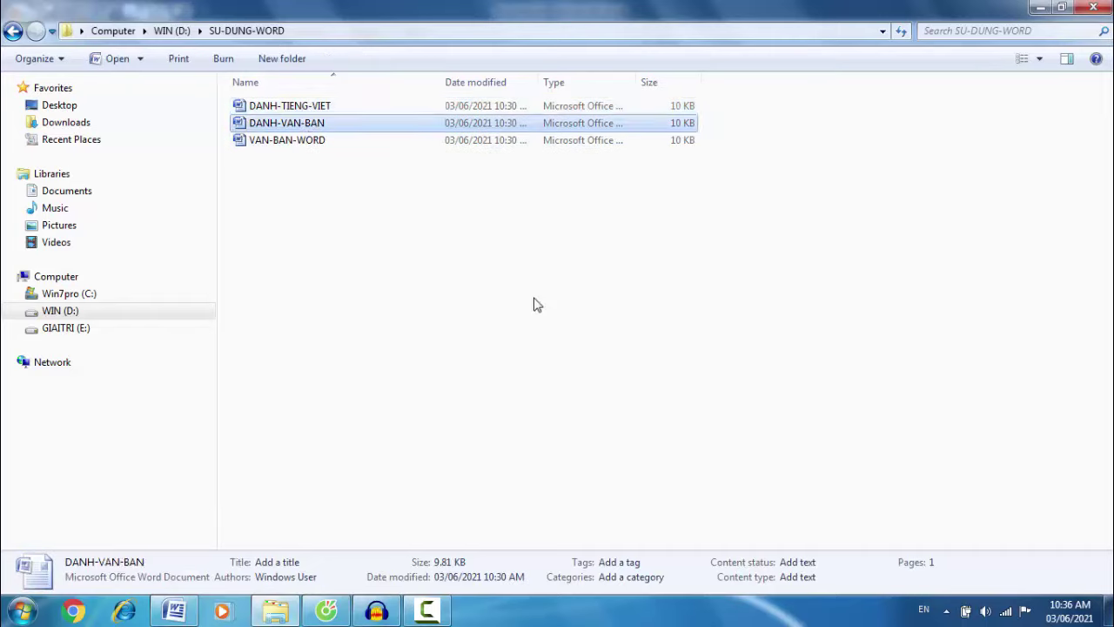
left_click(420, 439)
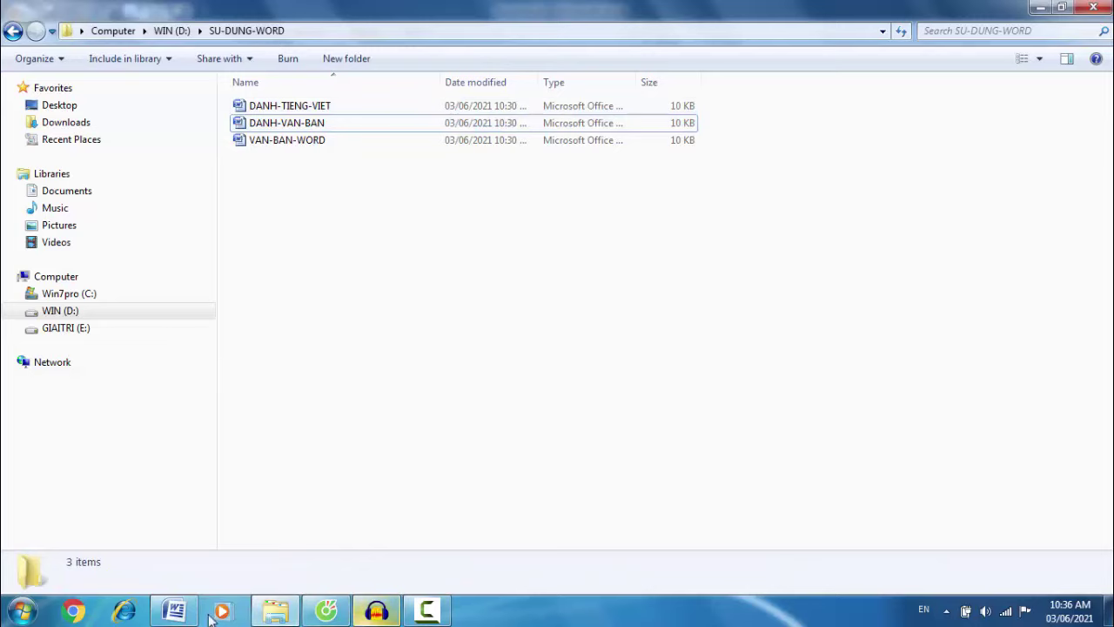
left_click(376, 611)
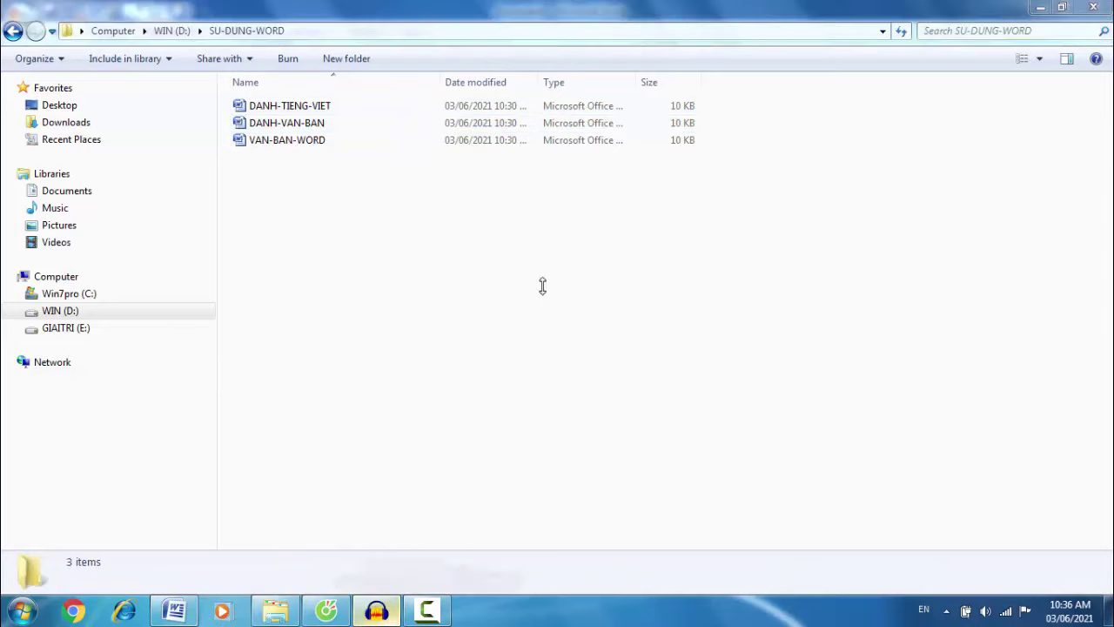
left_click(1041, 7)
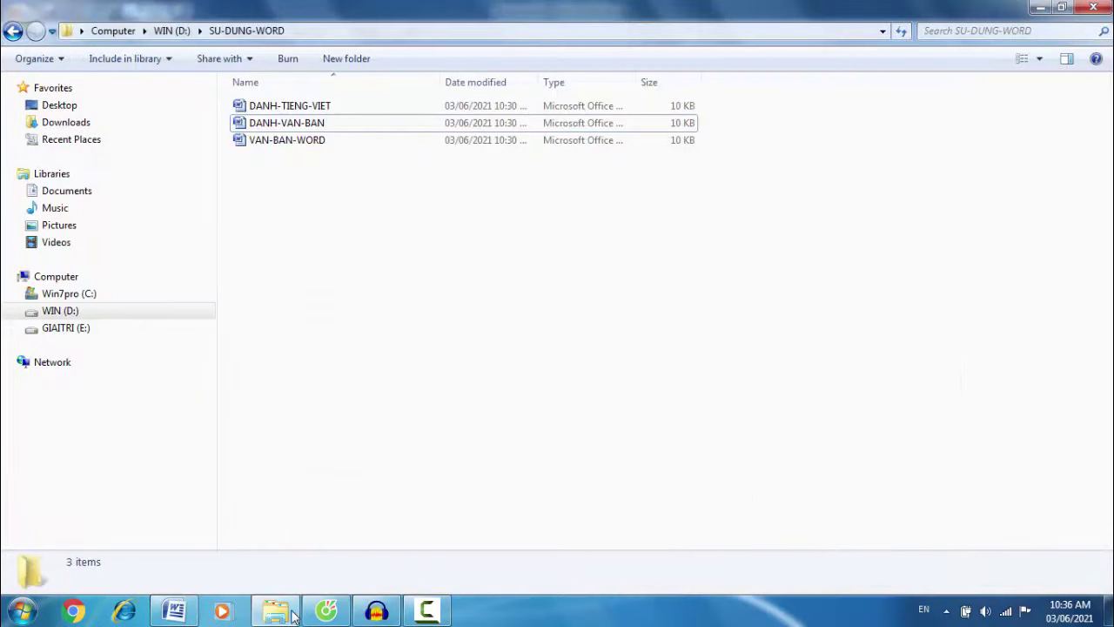
Switch to the Word outline and highlight item 6, "Xóa file Word.", then clear the selection.
left_click(178, 612)
left_click(562, 540)
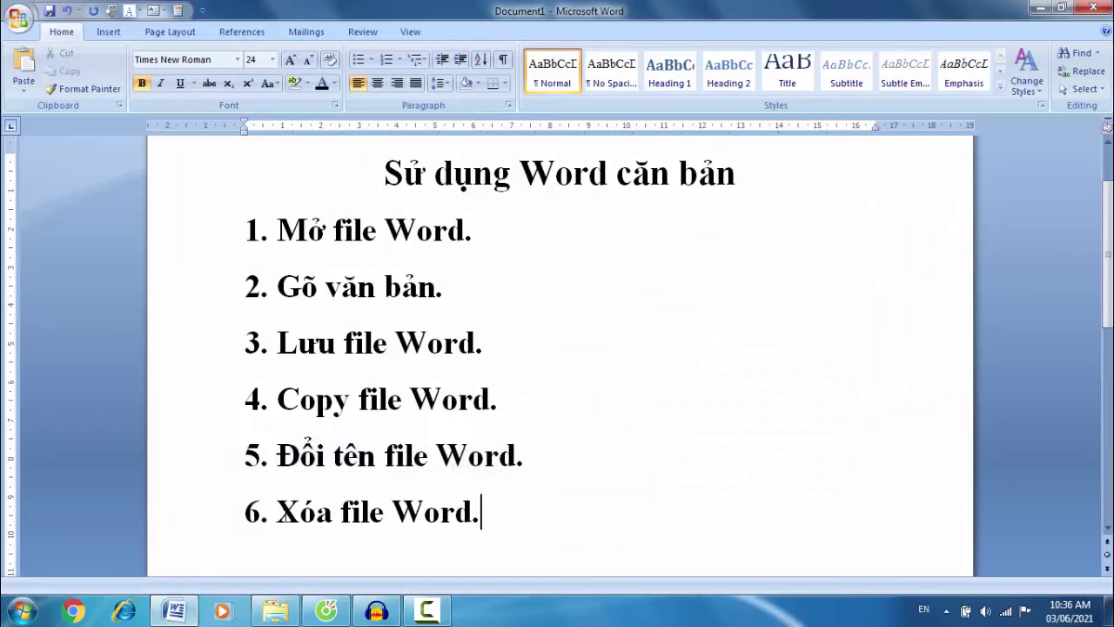
left_click_drag(241, 513, 460, 534)
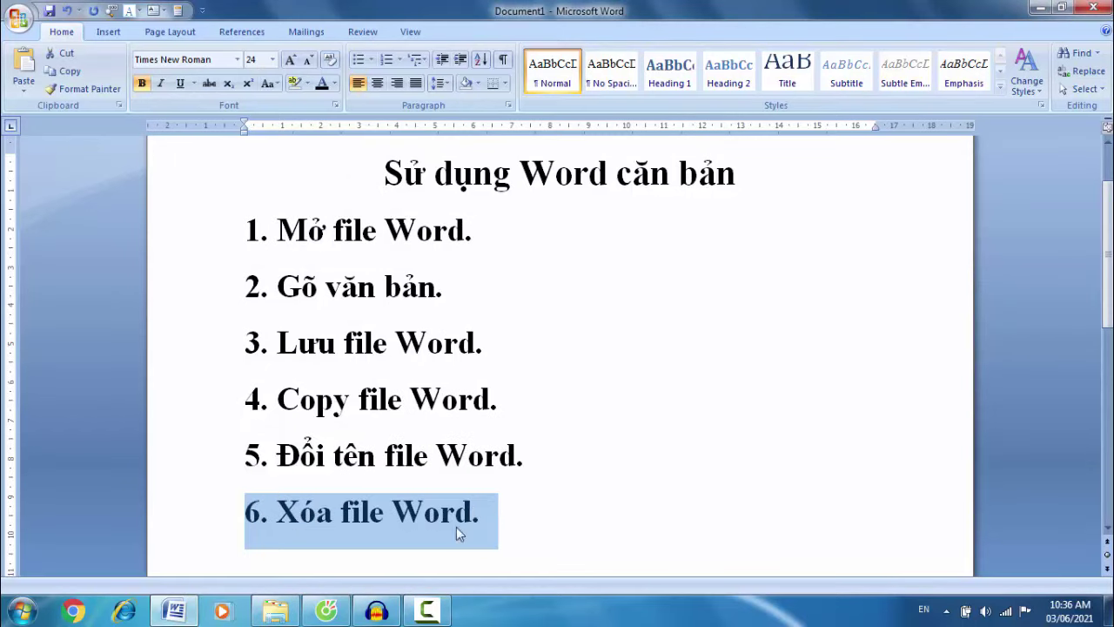
left_click(516, 528)
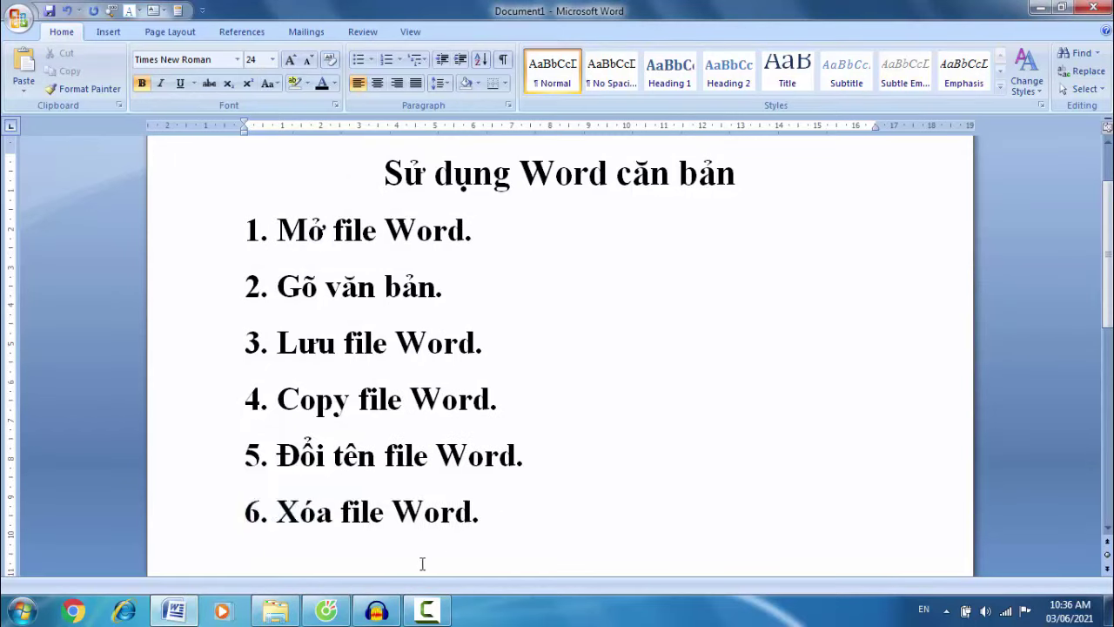
Return to the SU-DUNG-WORD folder window and review DANH-TIENG-VIET, DANH-VAN-BAN and VAN-BAN-WORD as candidates for deletion.
left_click(272, 615)
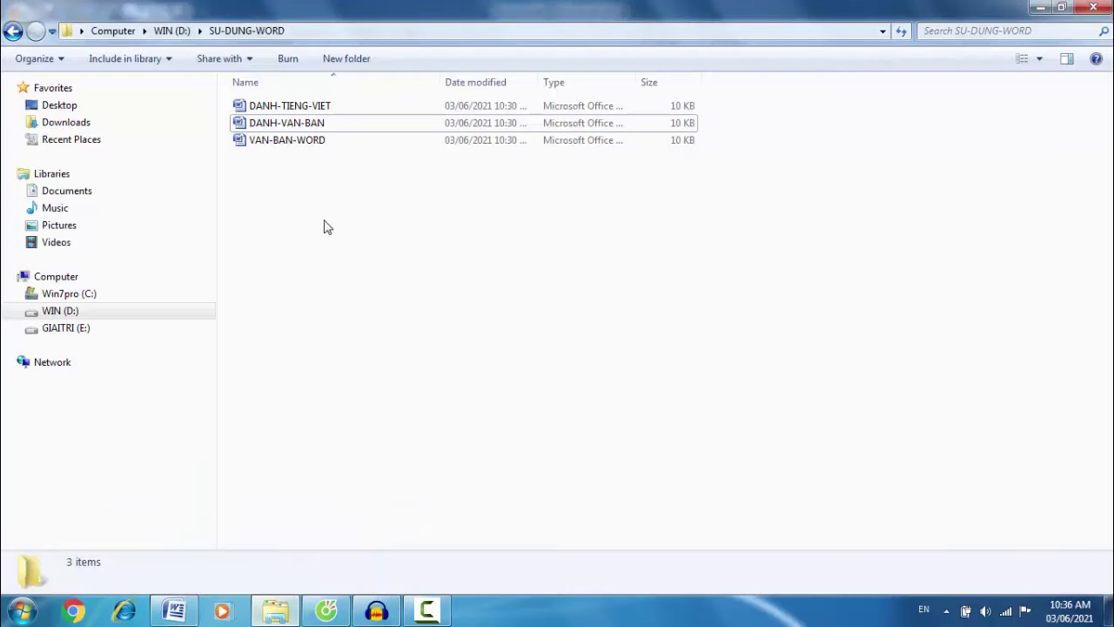
left_click(333, 108)
left_click(296, 123)
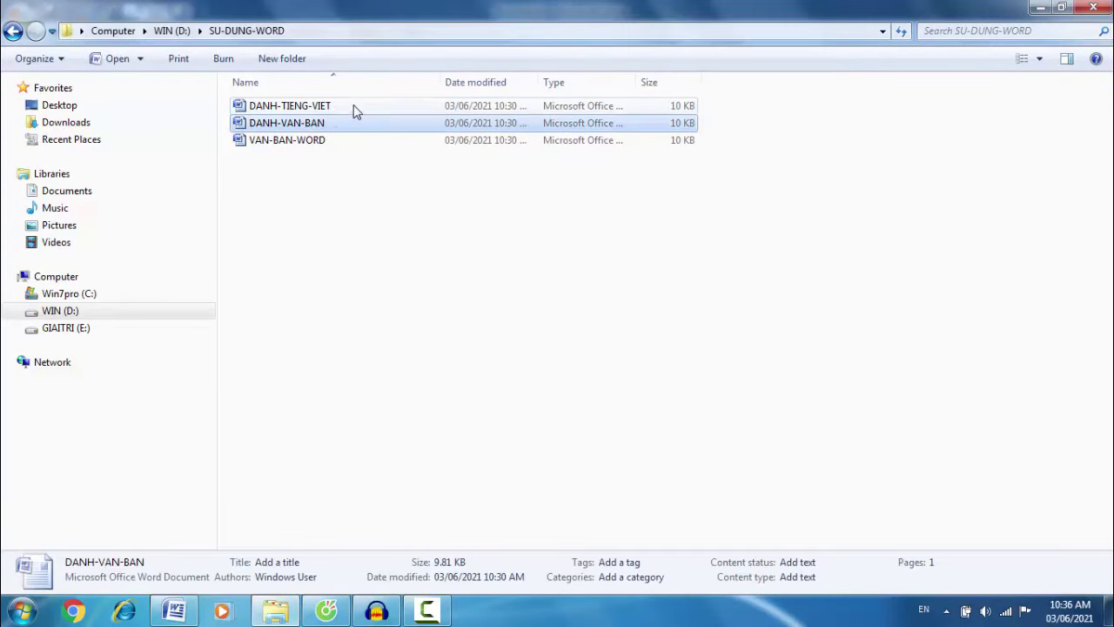
left_click(338, 144)
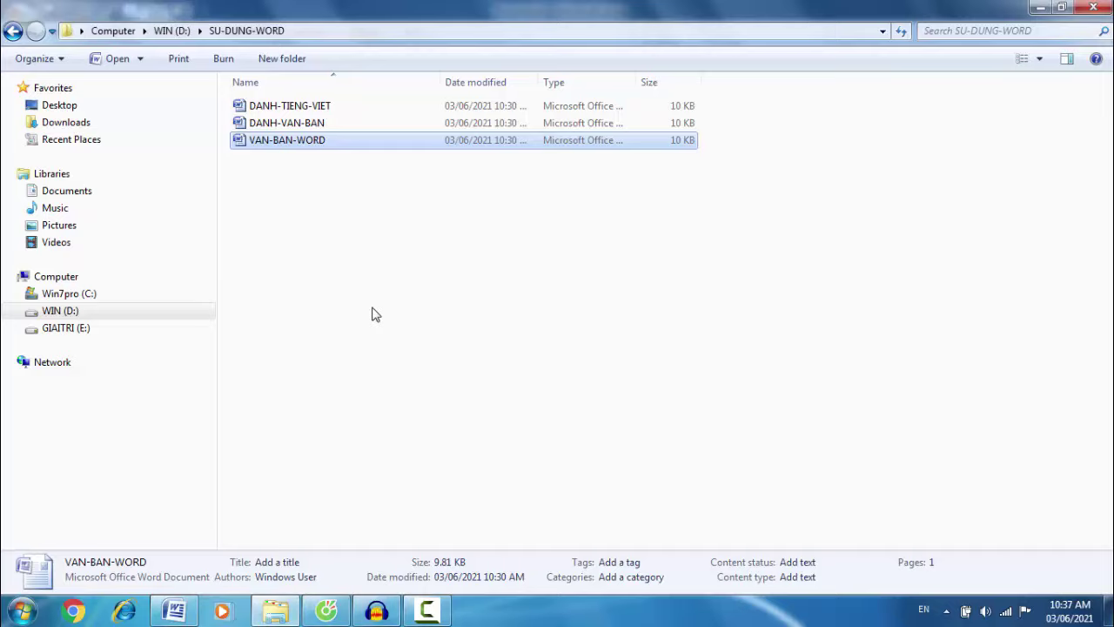
left_click(427, 292)
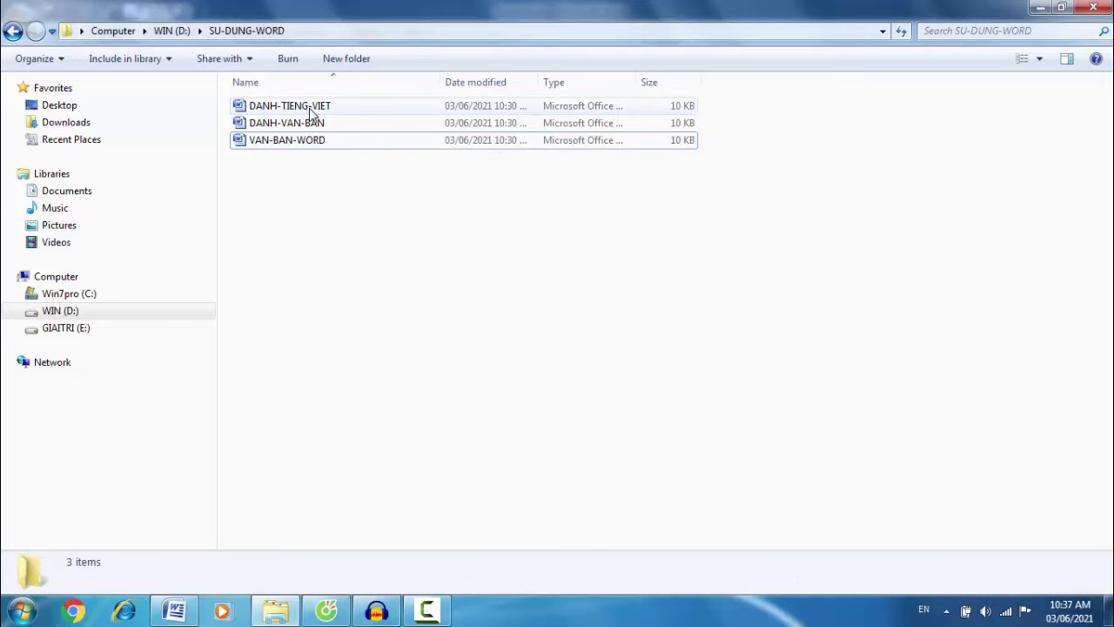
Delete the DANH-TIENG-VIET file from the SU-DUNG-WORD folder and confirm moving it to the Recycle Bin.
left_click(252, 110)
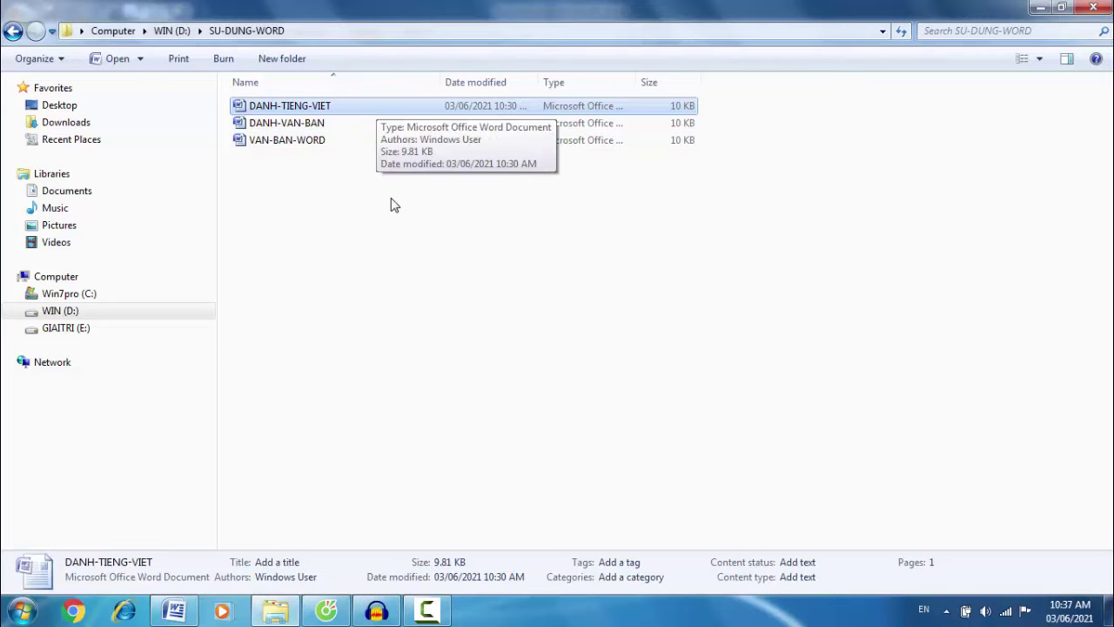
left_click(391, 203)
left_click(387, 111)
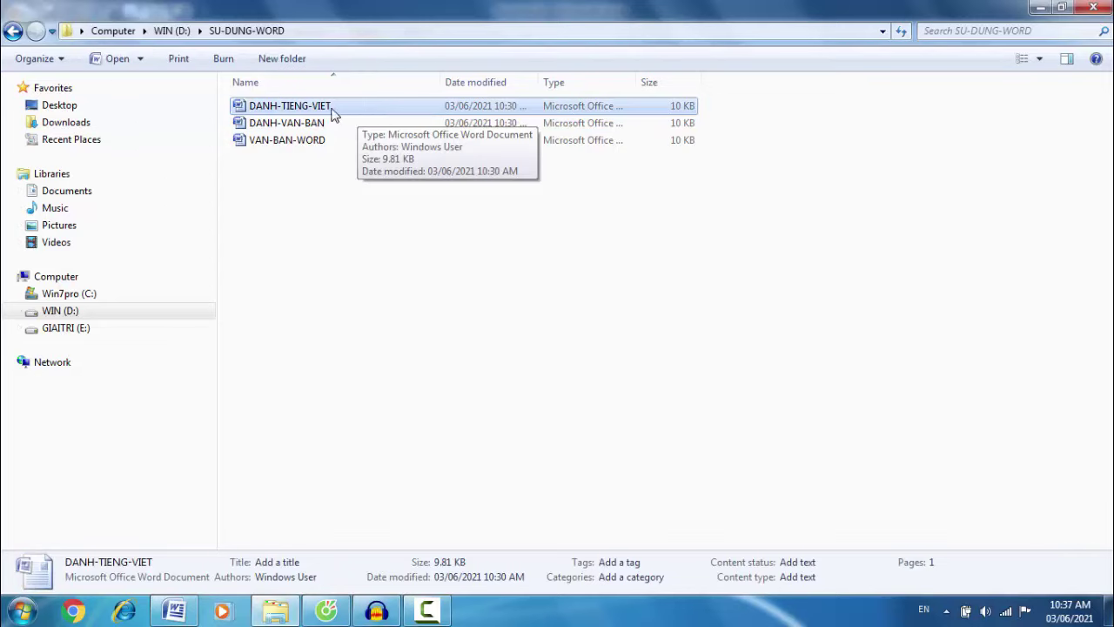
right_click(398, 112)
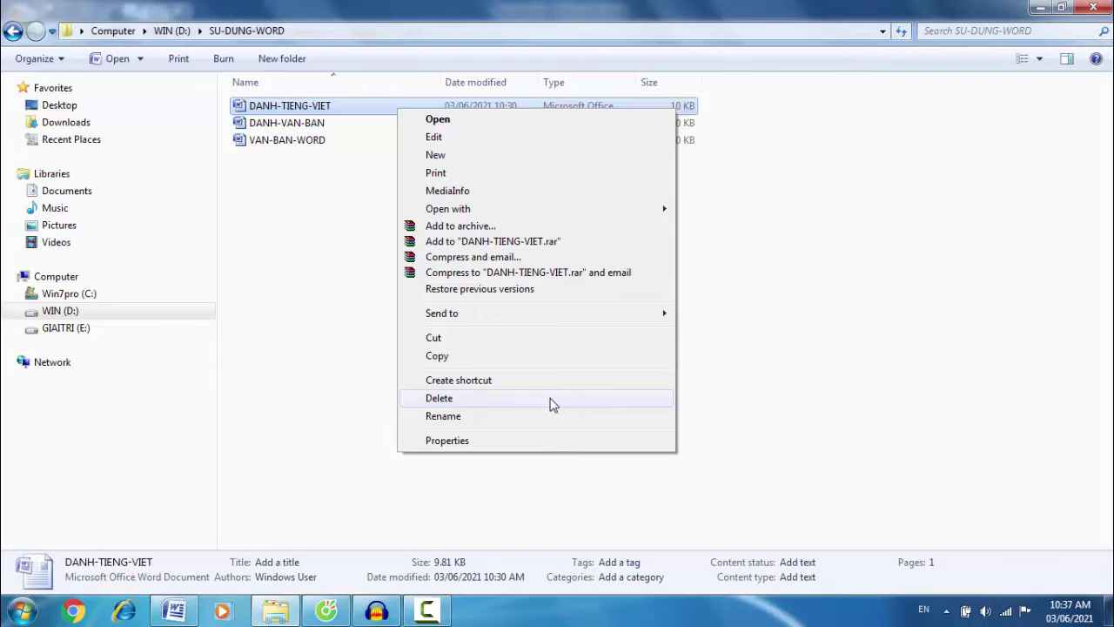
left_click(581, 406)
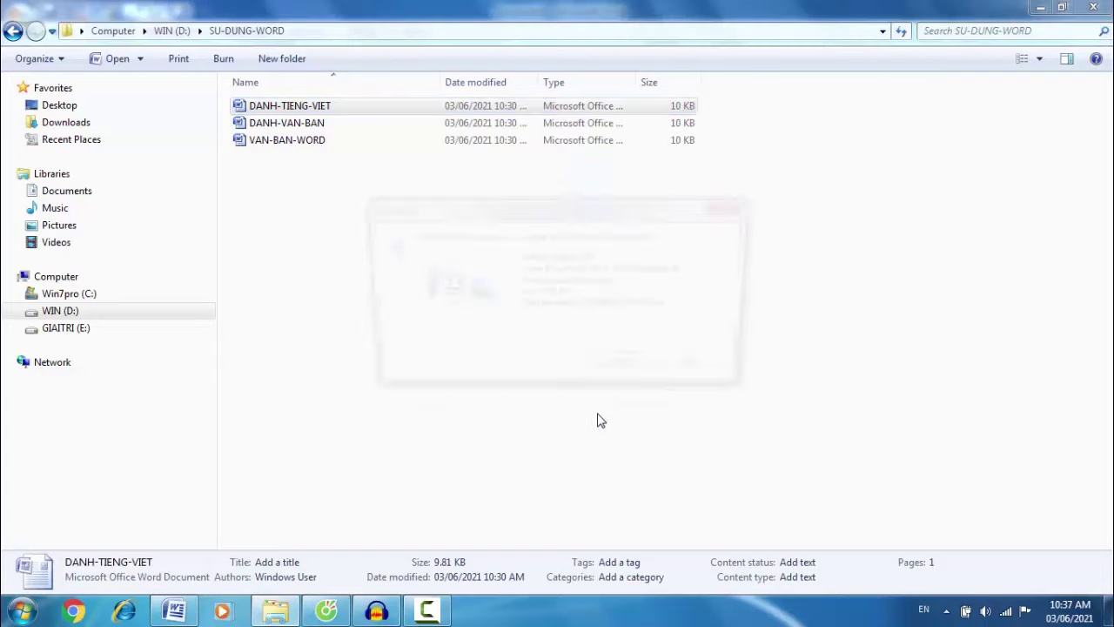
left_click_drag(582, 219, 575, 195)
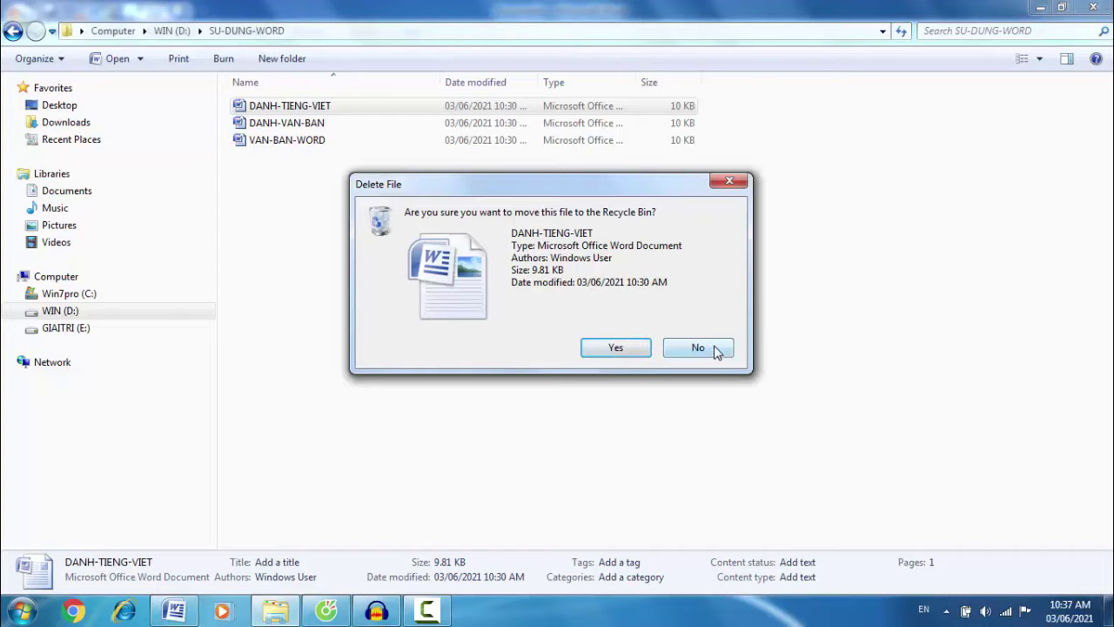
left_click(616, 348)
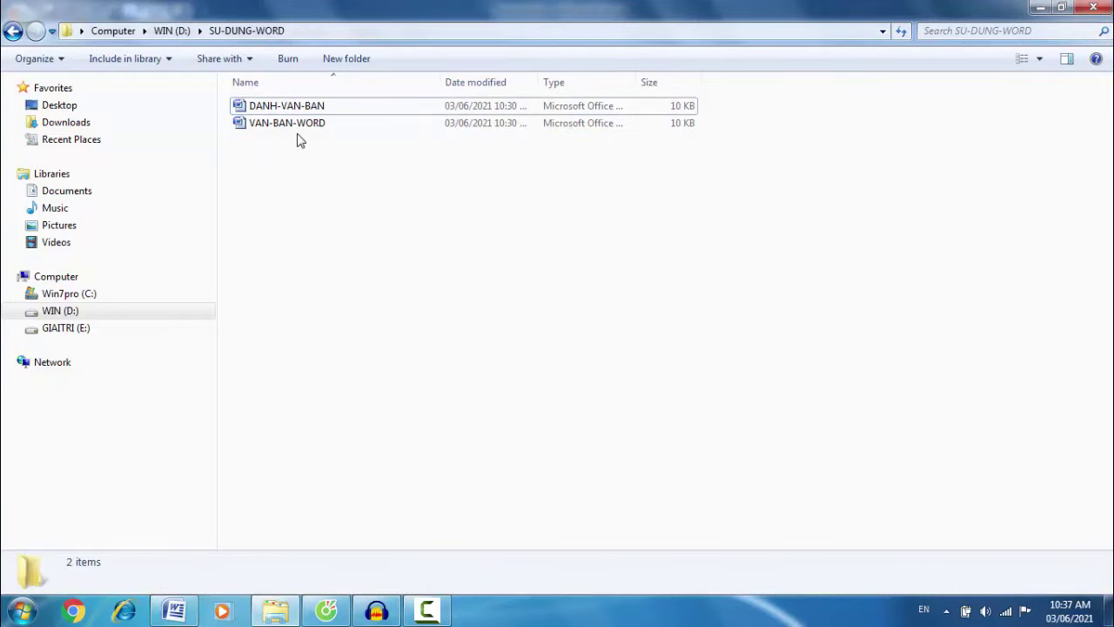
Delete the DANH-VAN-BAN file and confirm sending it to the Recycle Bin, keeping VAN-BAN-WORD in the folder.
left_click(341, 108)
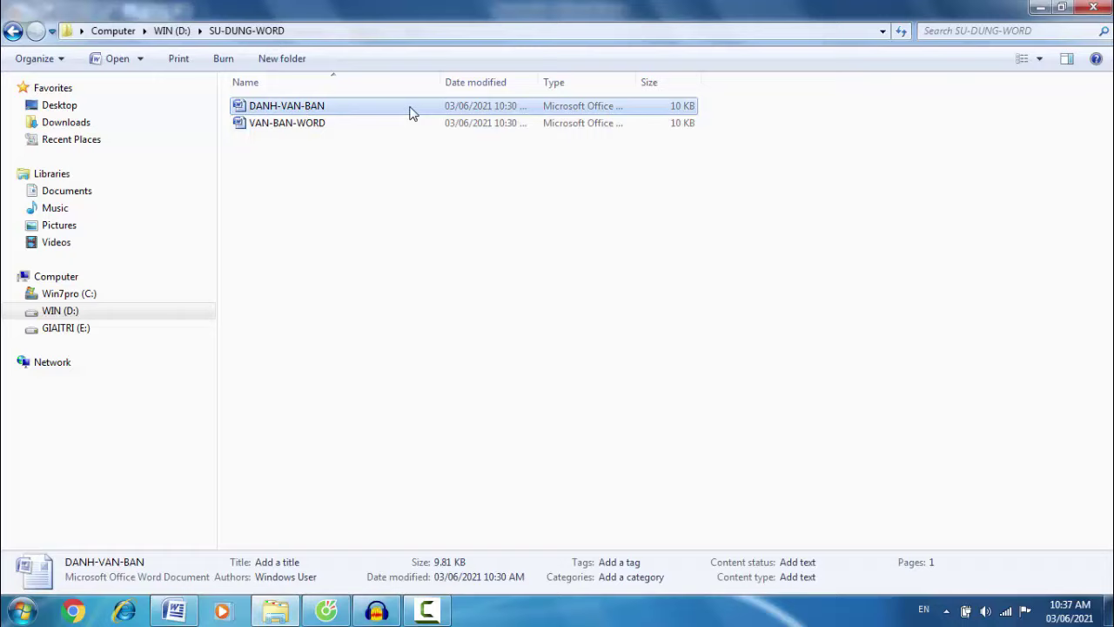
left_click(399, 210)
left_click(329, 111)
left_click(341, 155)
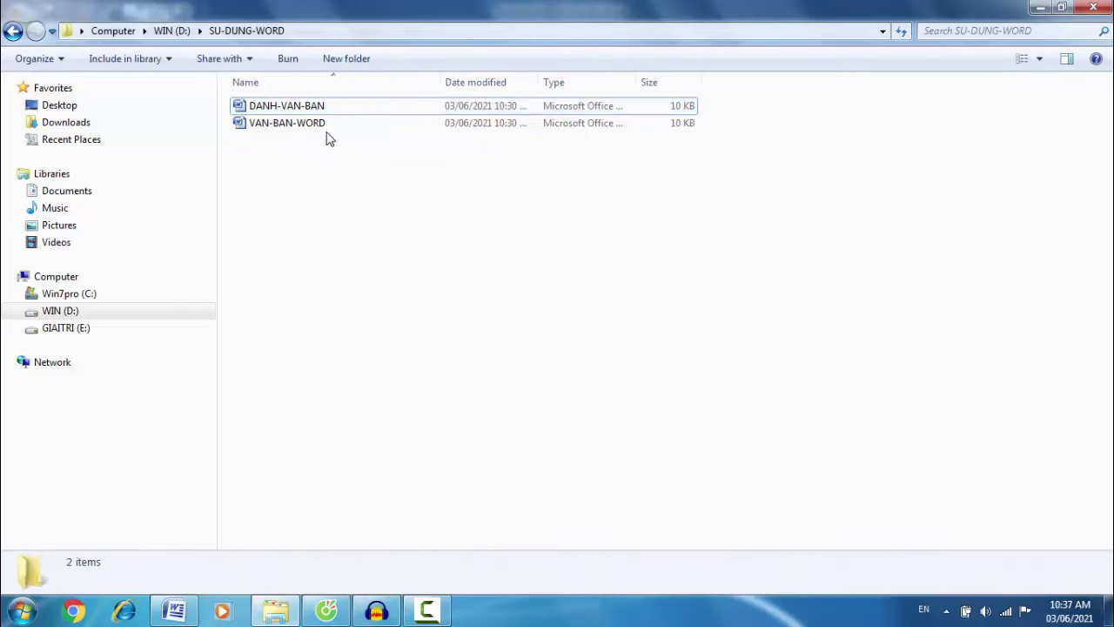
left_click(331, 123)
left_click(335, 107)
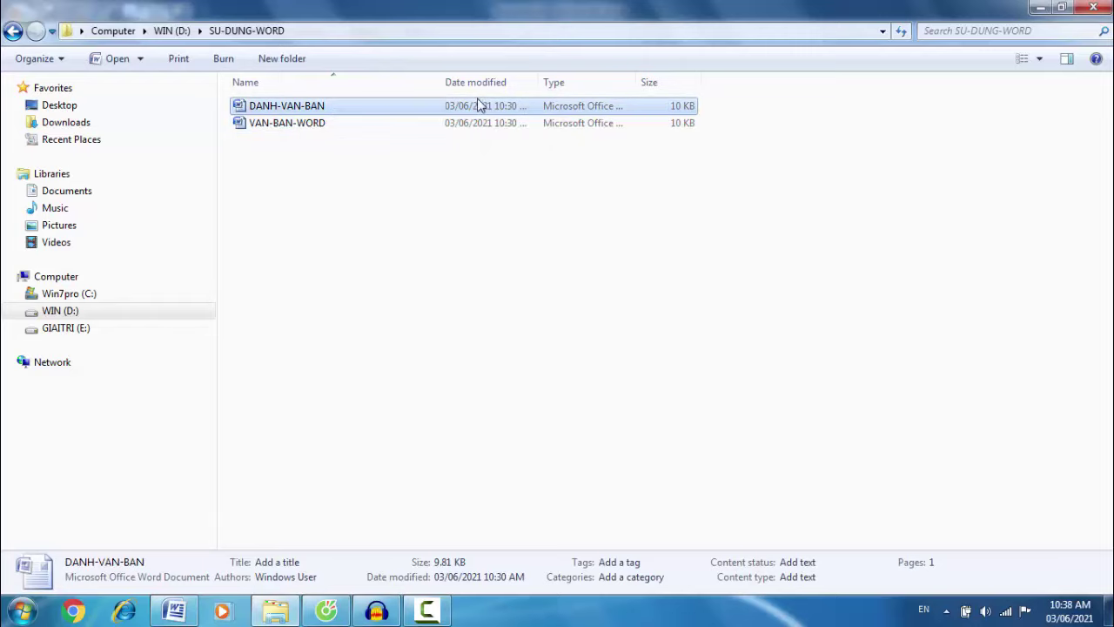
right_click(390, 116)
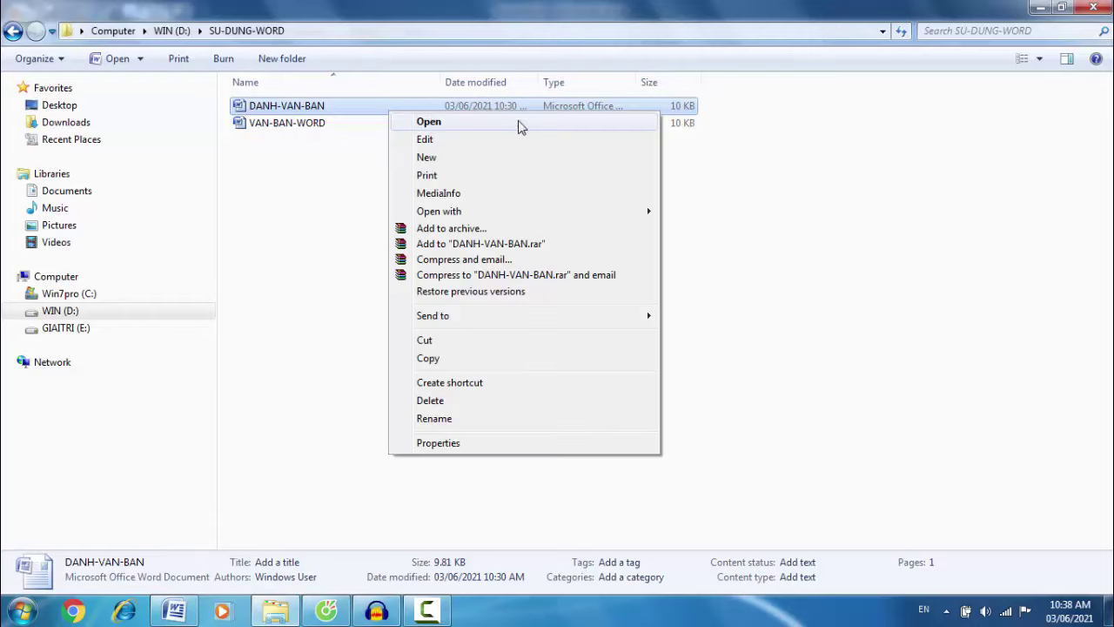
left_click(508, 404)
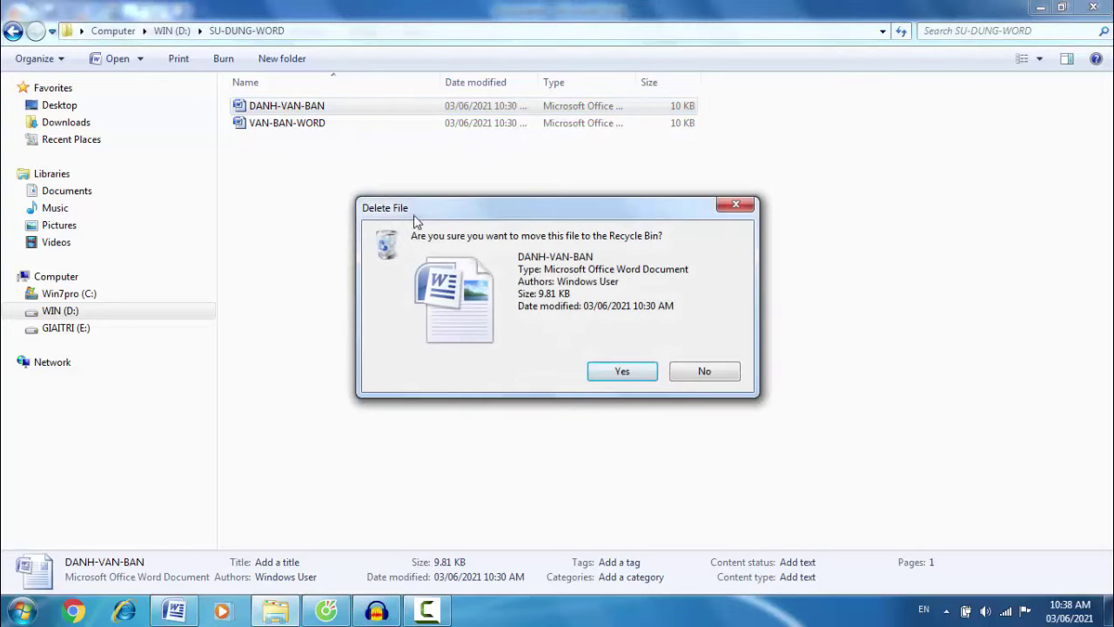
left_click(623, 374)
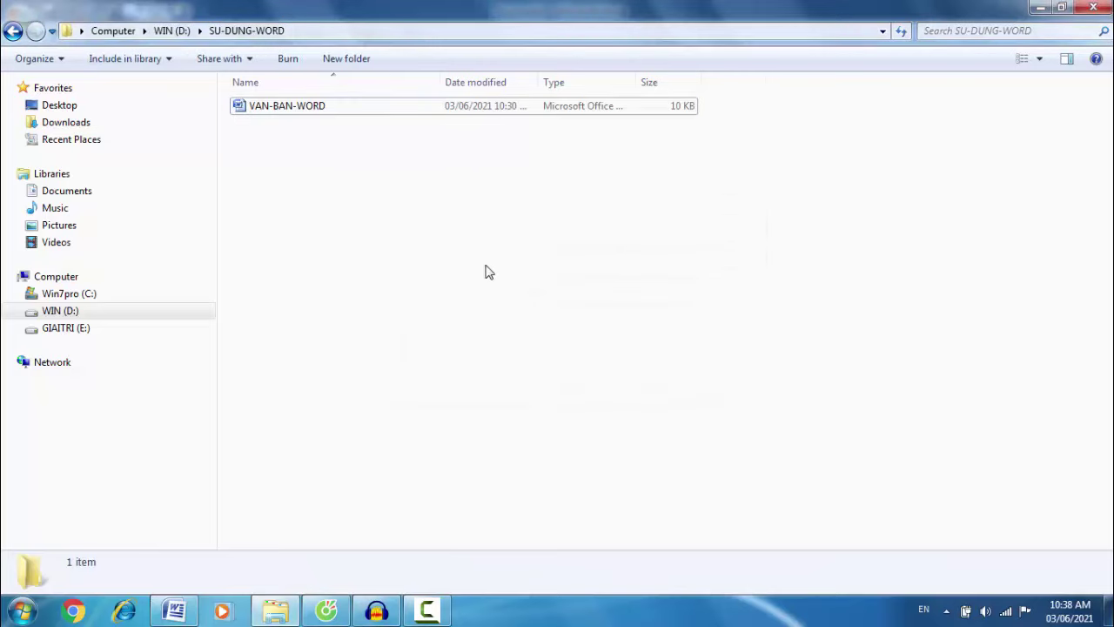
Minimize the open windows, open the Recycle Bin from the desktop and look through it for the two deleted Word files.
left_click(1040, 9)
left_click(1040, 10)
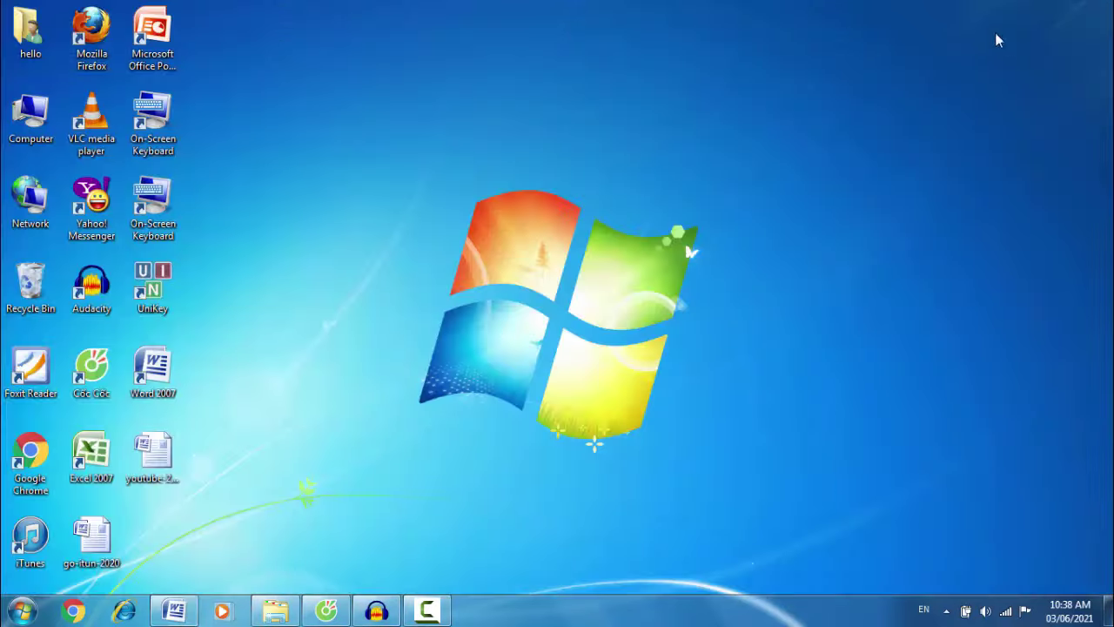
double_click(31, 289)
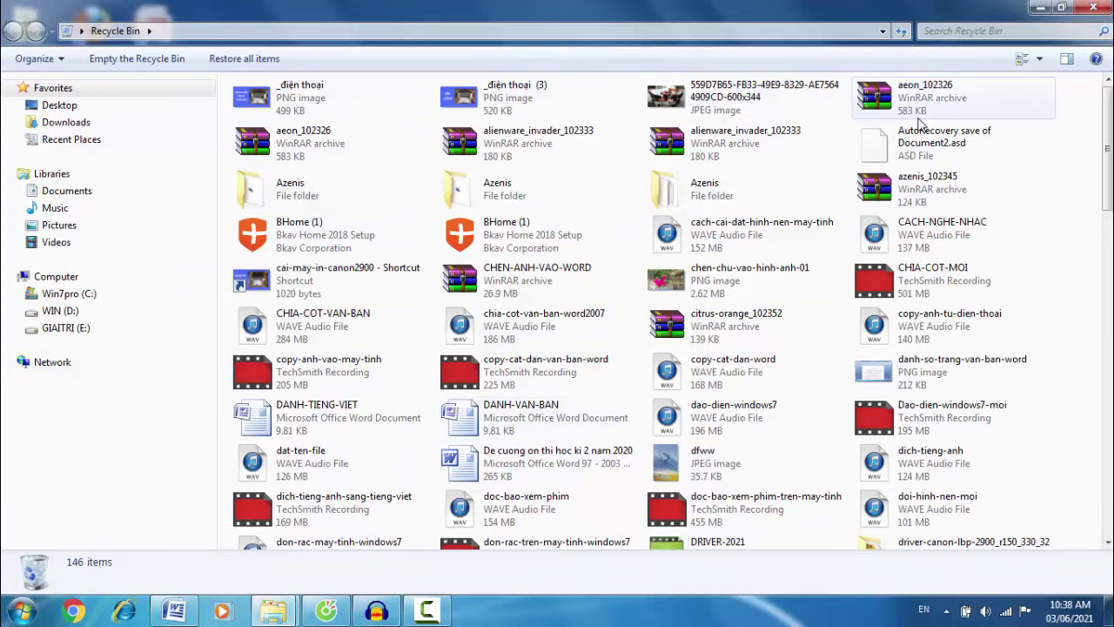
left_click_drag(1110, 165, 1110, 500)
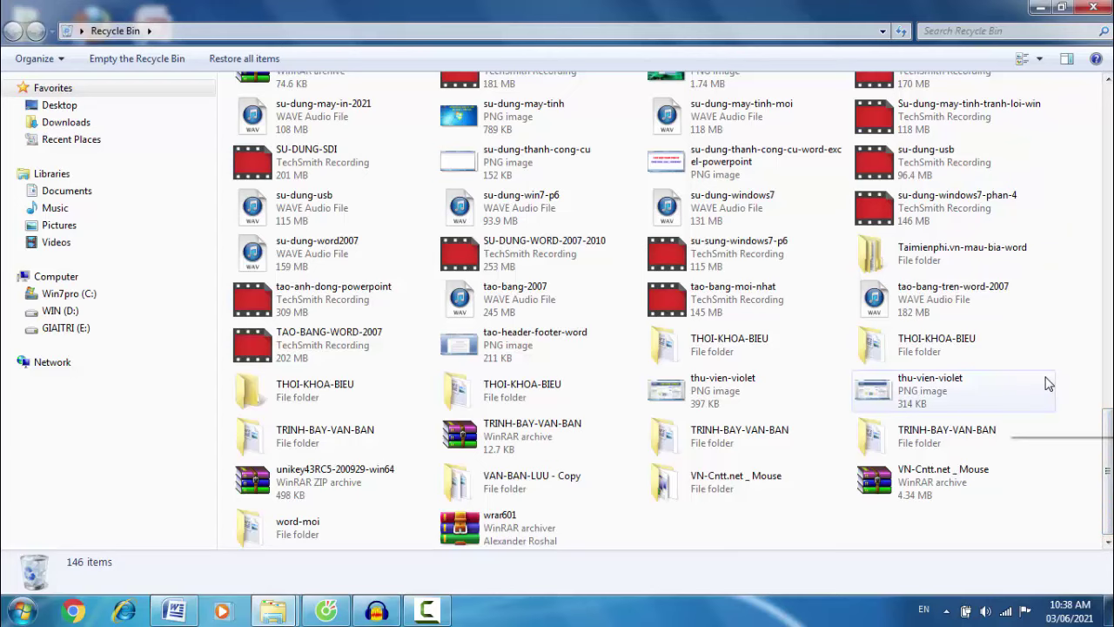
scroll(1052, 392, "up", 5)
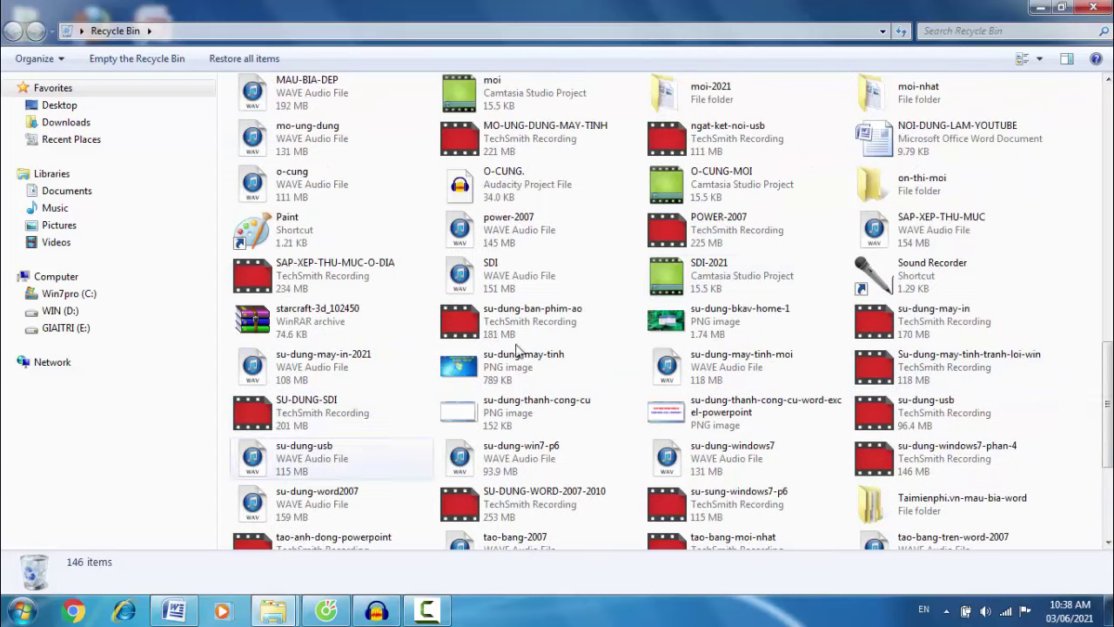
scroll(997, 359, "up", 3)
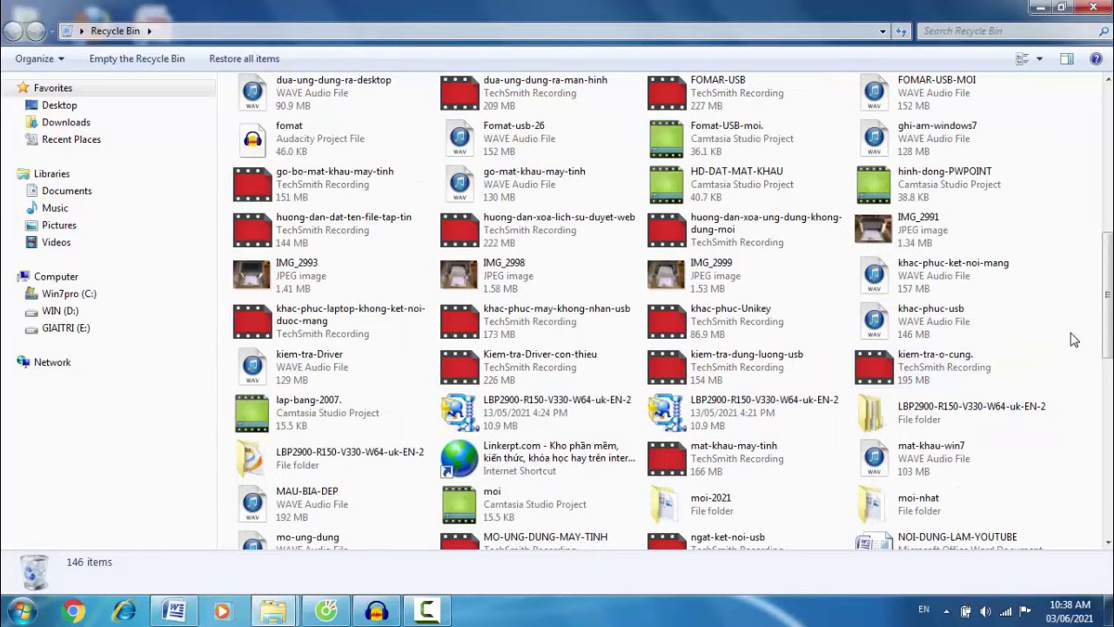
scroll(1074, 340, "up", 3)
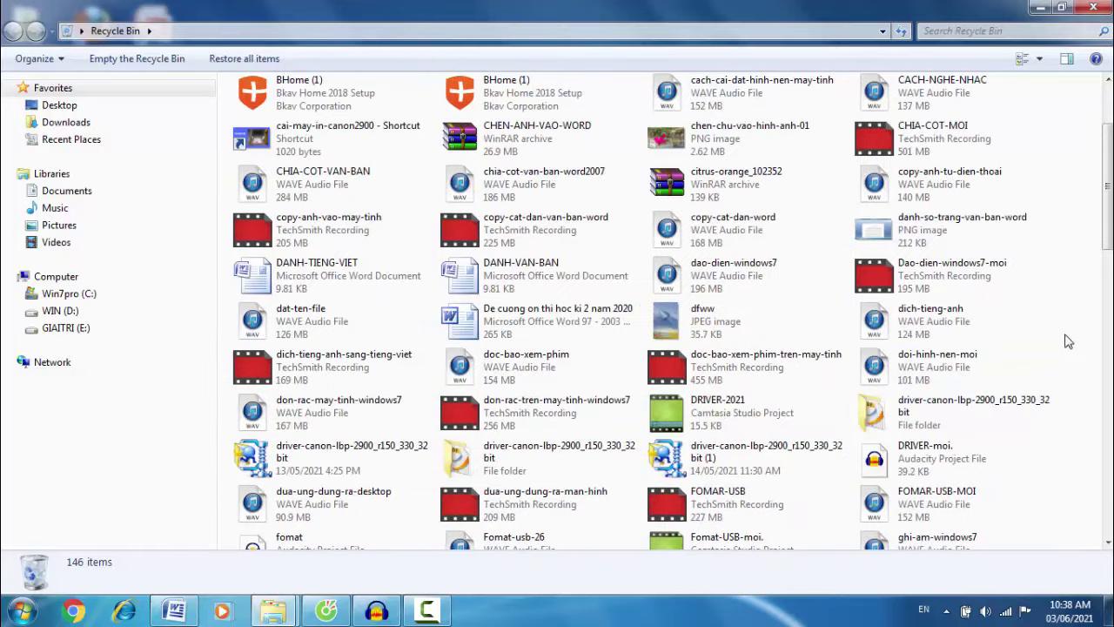
scroll(1107, 174, "up", 1)
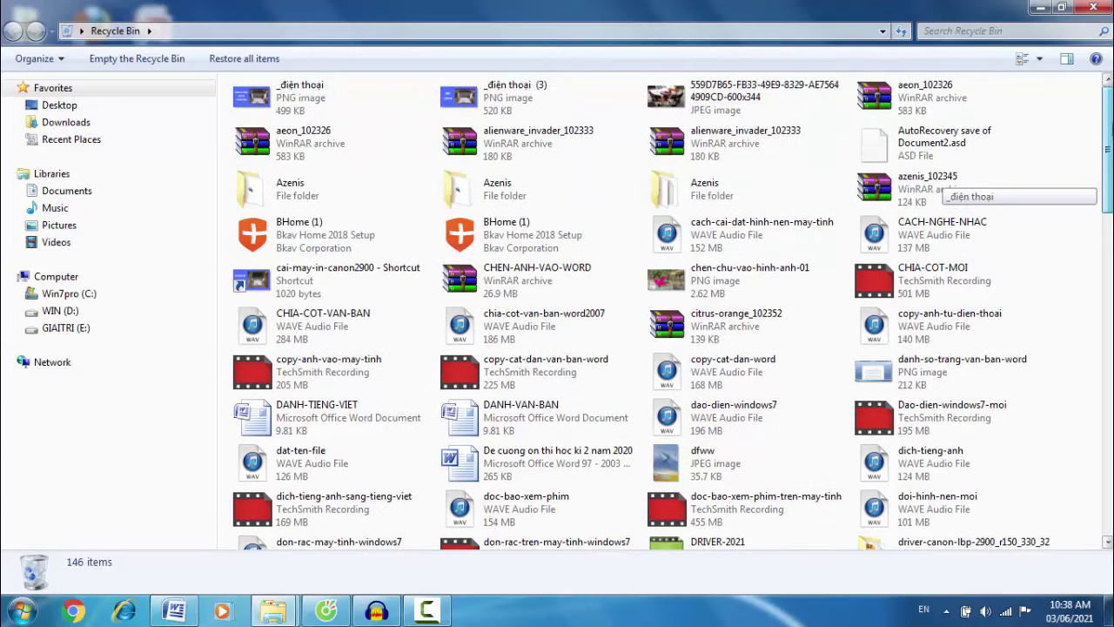
left_click_drag(1109, 148, 1108, 199)
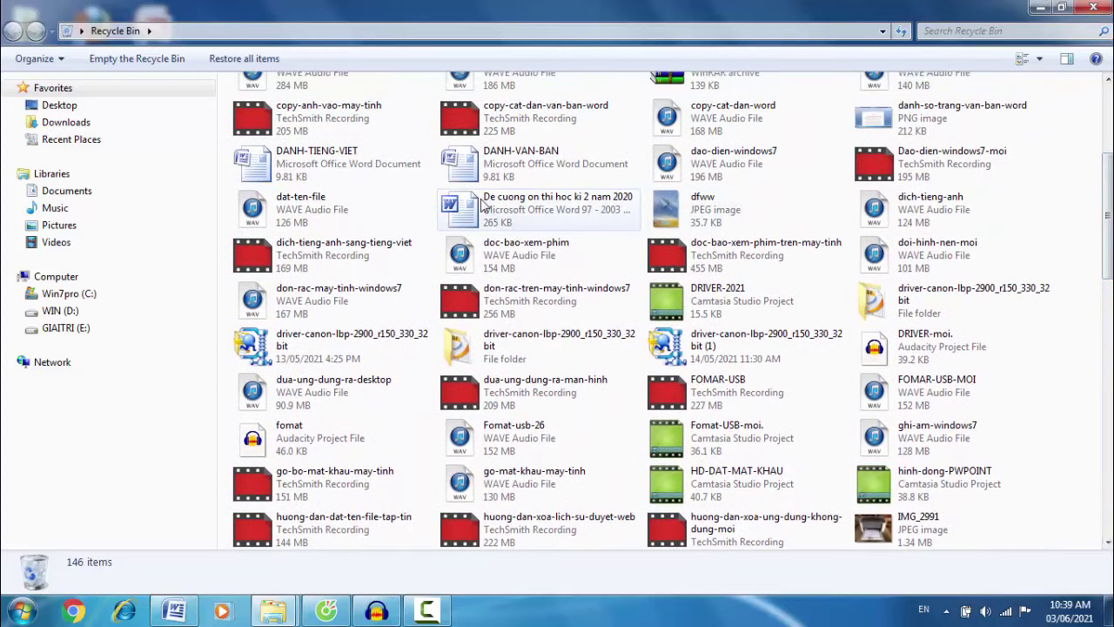
Identify the two deleted Word files in the Recycle Bin and restore DANH-TIENG-VIET to its original folder.
left_click(522, 162)
left_click(274, 161)
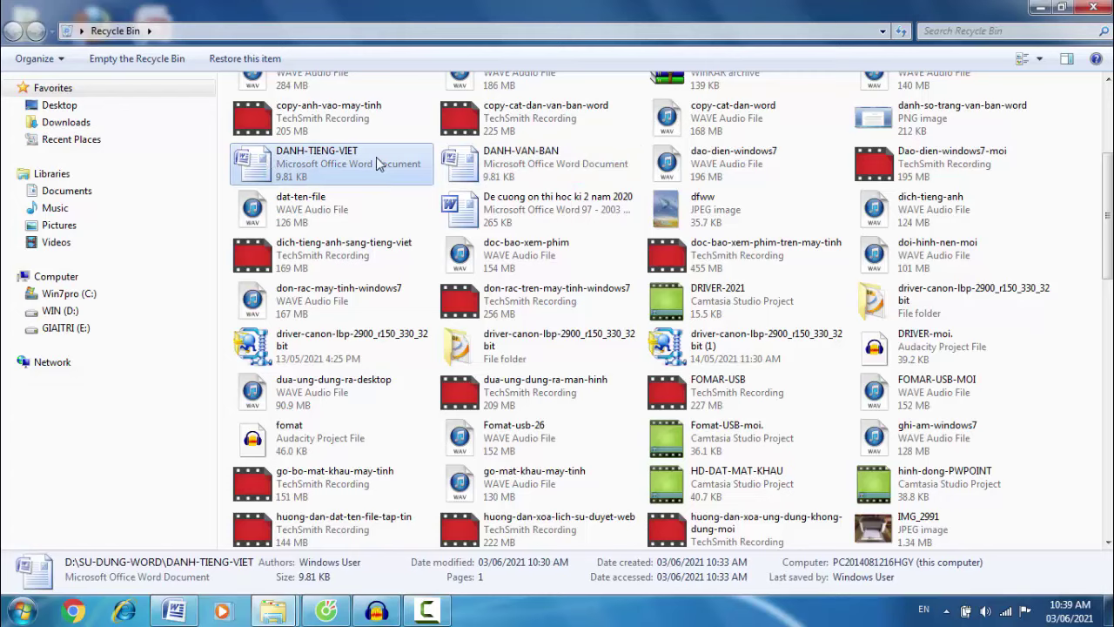
left_click(509, 169)
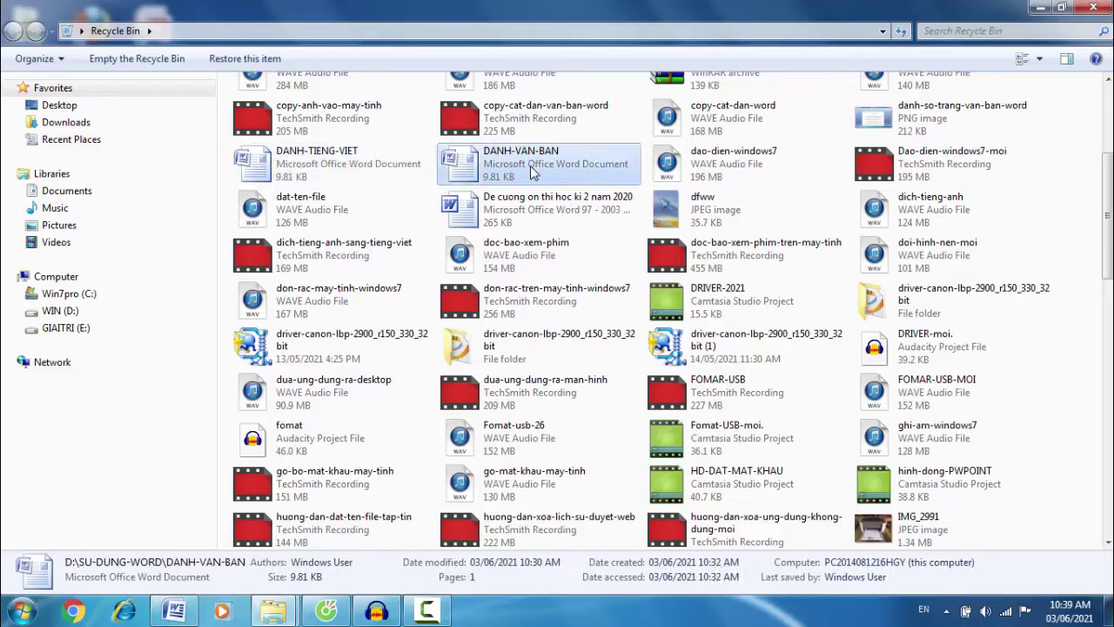
left_click(283, 170)
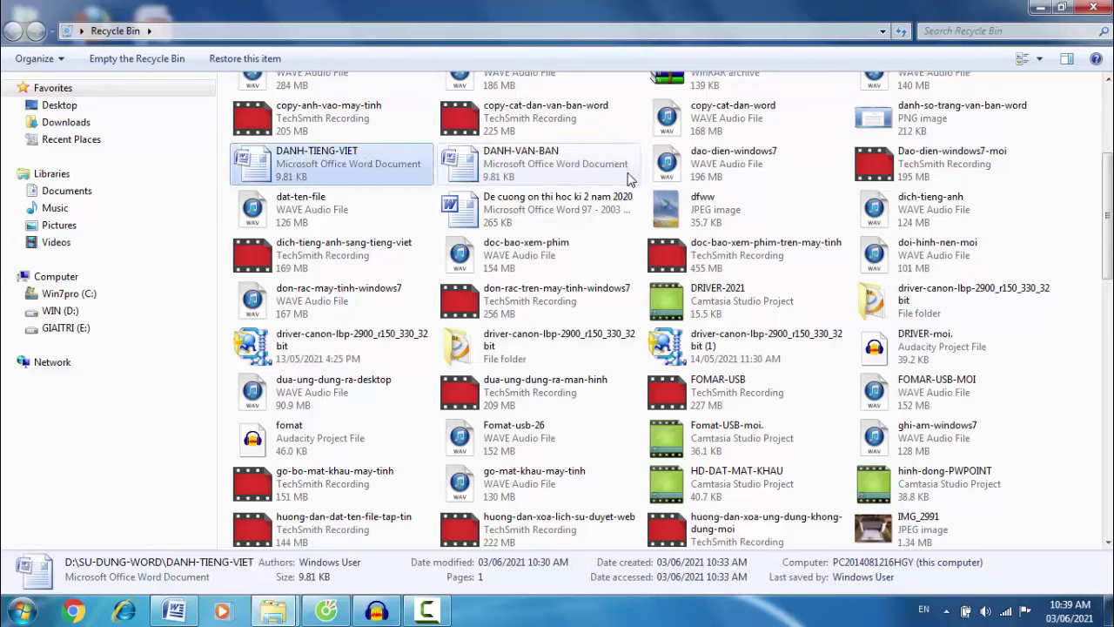
left_click(483, 172)
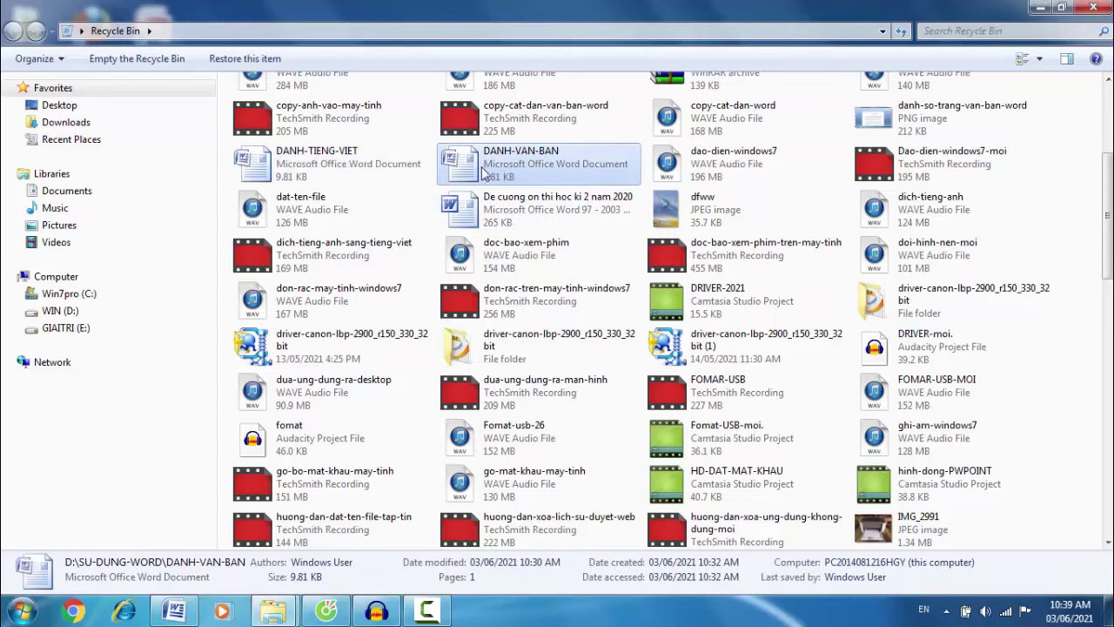
left_click(267, 168)
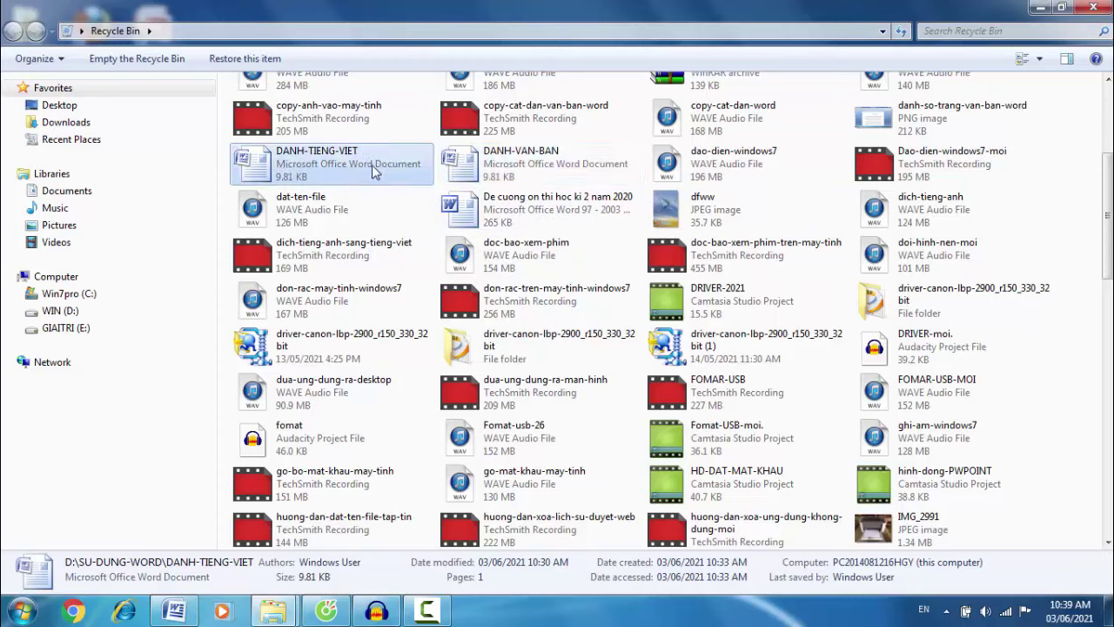
right_click(318, 164)
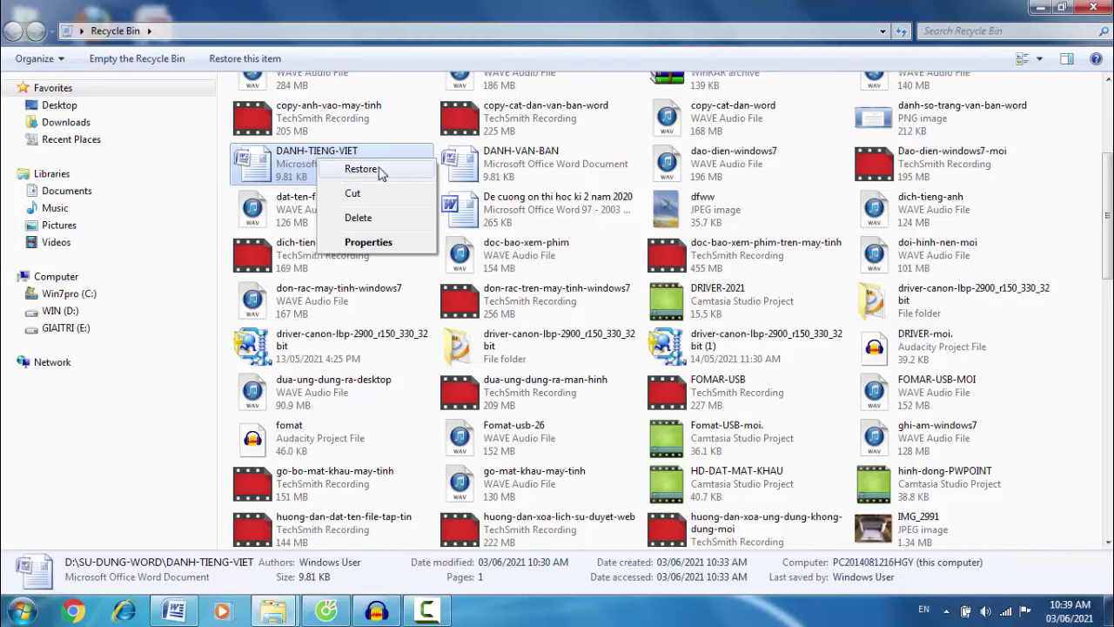
left_click(379, 171)
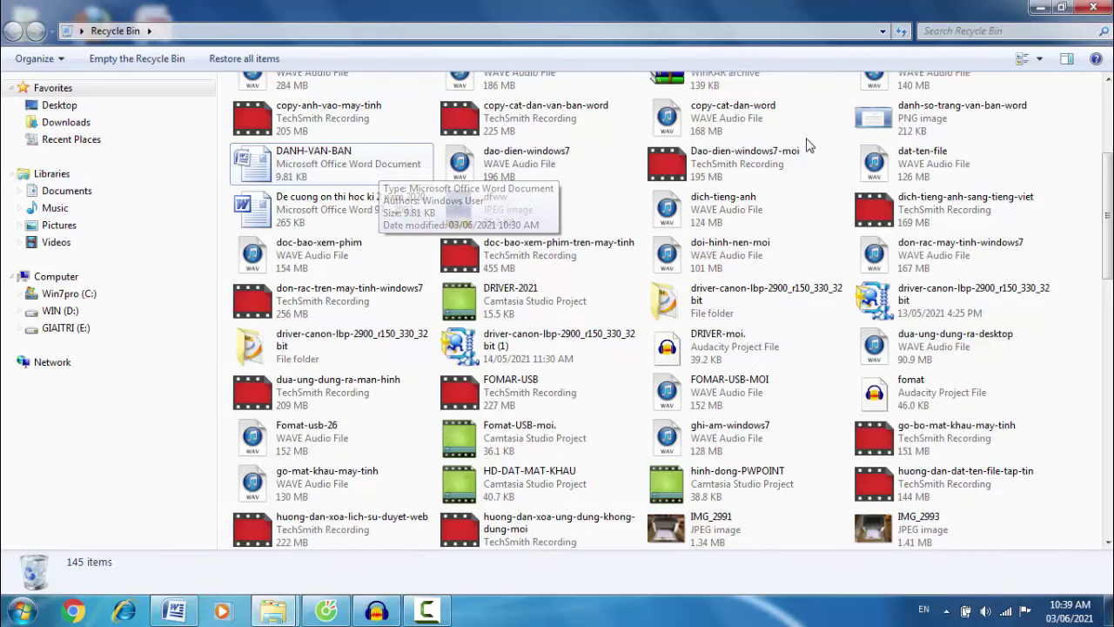
Restore the DANH-VAN-BAN file from the Recycle Bin.
left_click(329, 174)
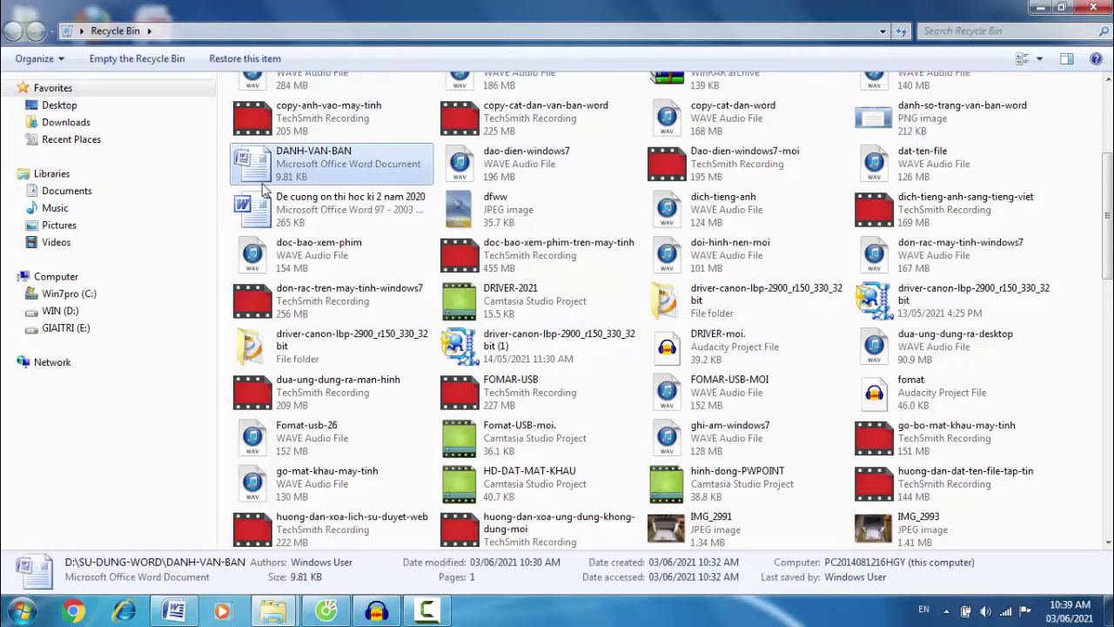
right_click(334, 167)
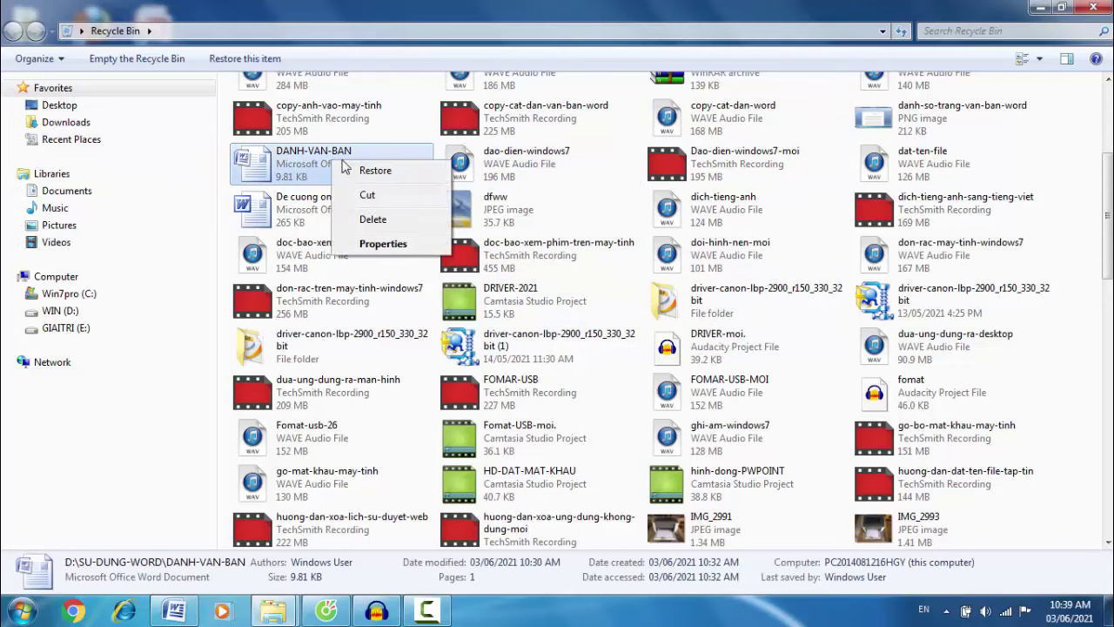
left_click(403, 171)
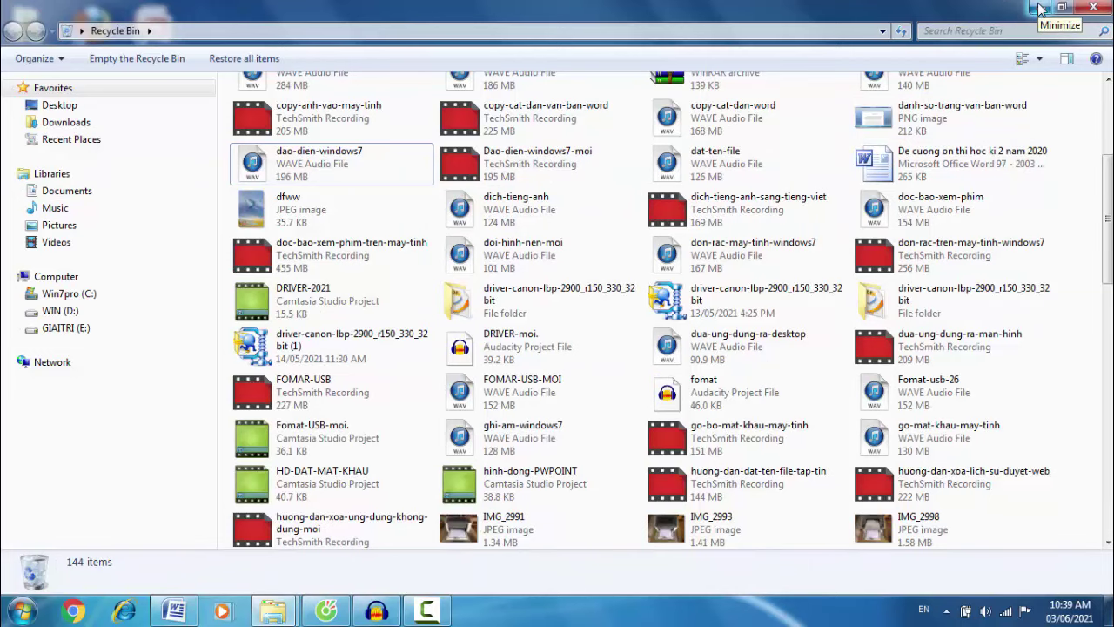
Switch back to the SU-DUNG-WORD folder, reopen it from drive D and check for the restored DANH-TIENG-VIET and DANH-VAN-BAN files.
mouse_move(274, 609)
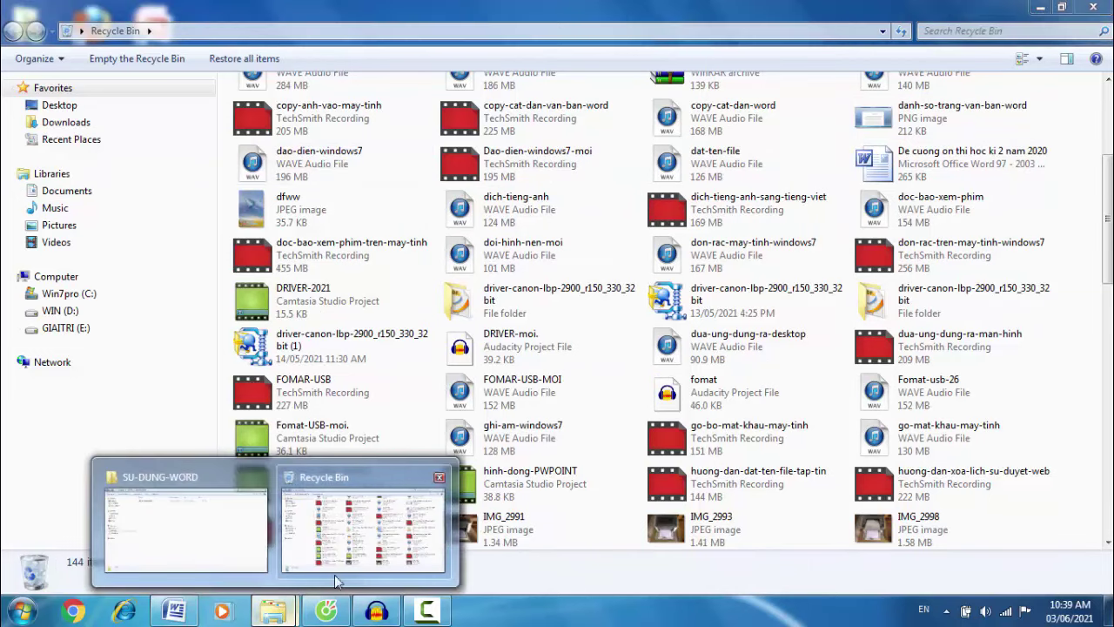
left_click(212, 557)
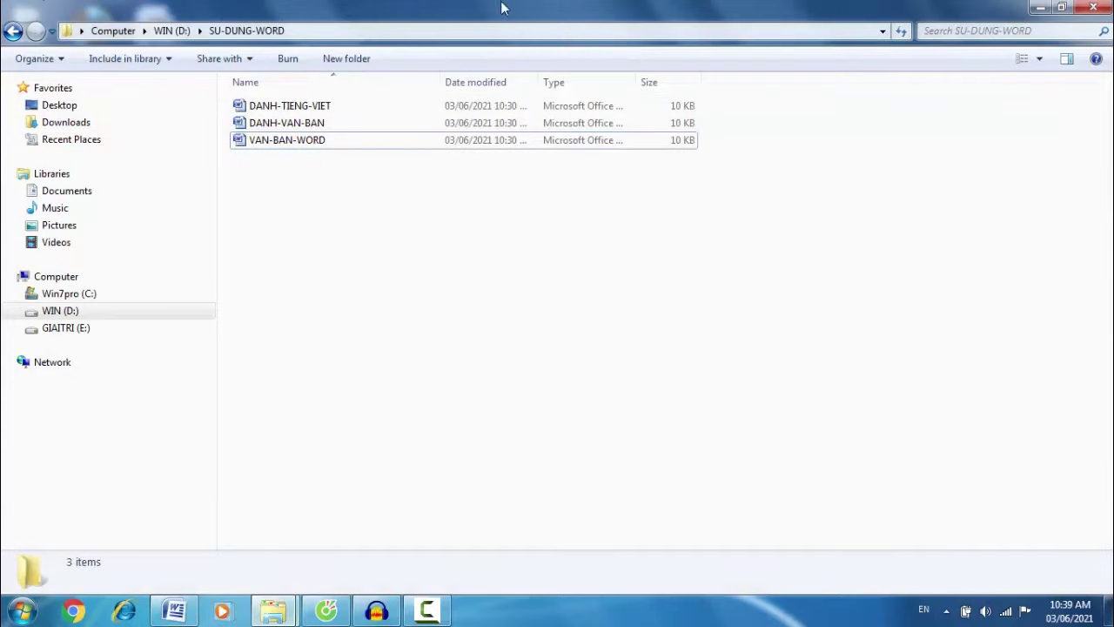
left_click(14, 32)
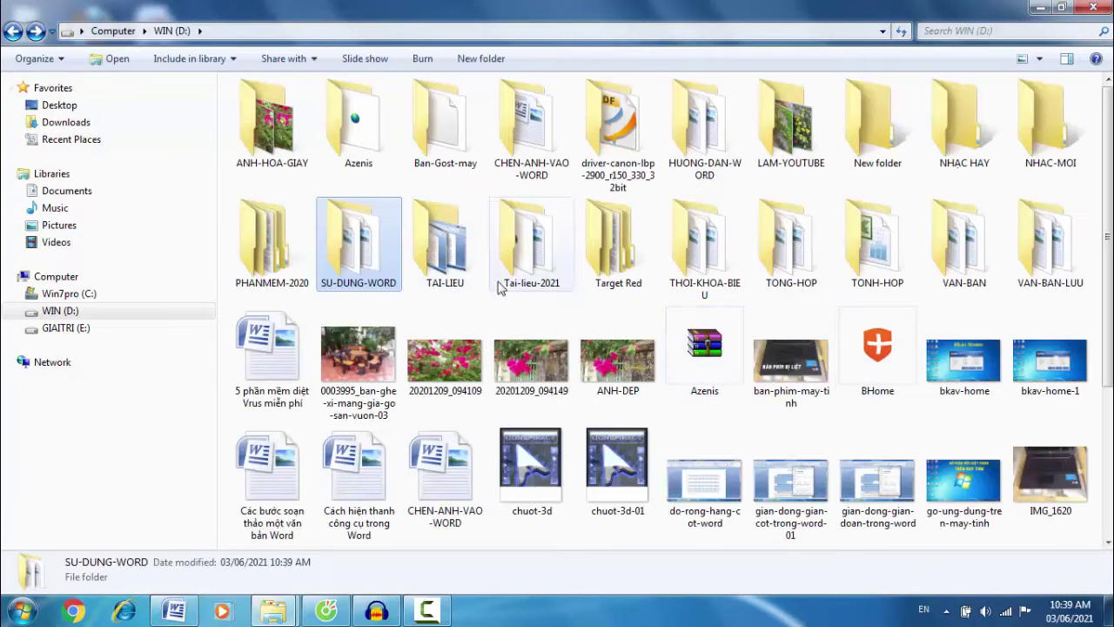
double_click(386, 274)
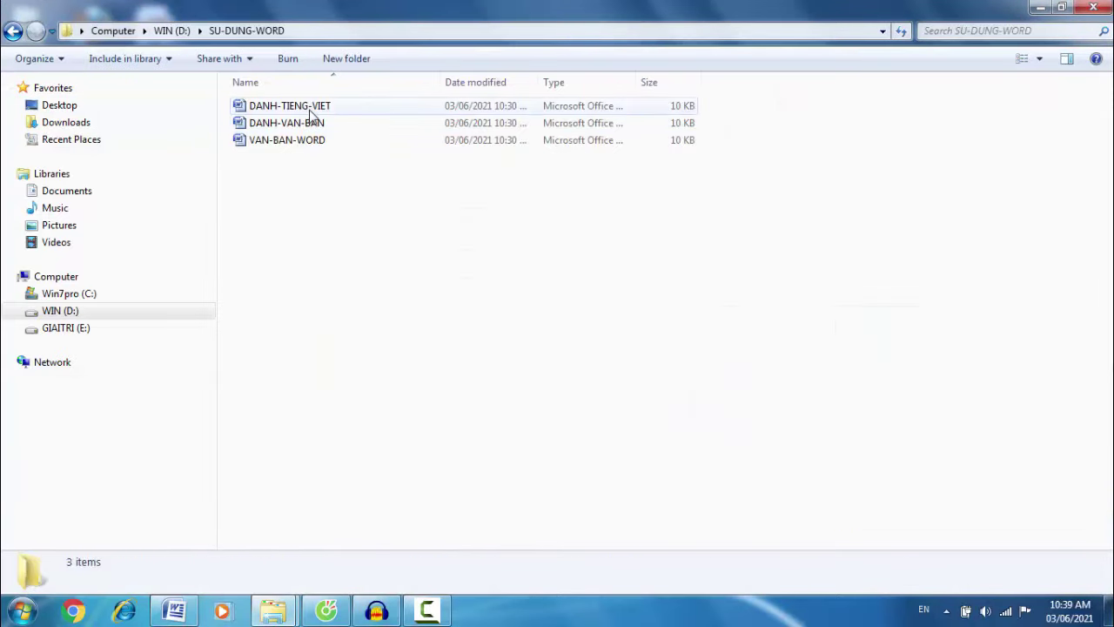
left_click(311, 111)
left_click(317, 127)
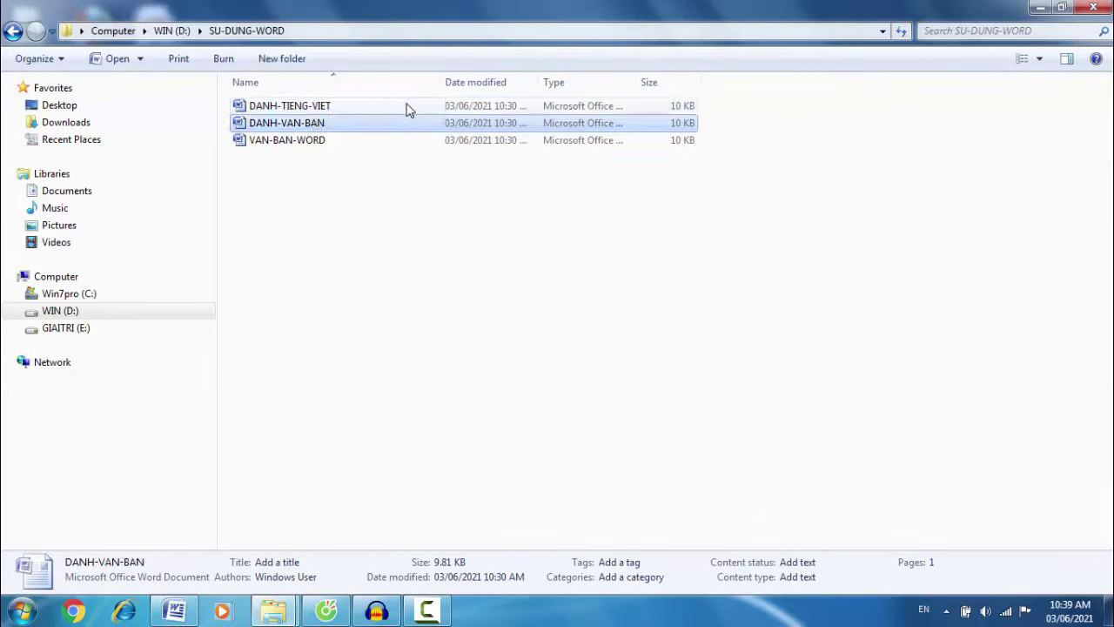
Select the restored DANH-TIENG-VIET and DANH-VAN-BAN files in turn to verify that both are back in the folder.
left_click(355, 108)
left_click(328, 126)
left_click(323, 108)
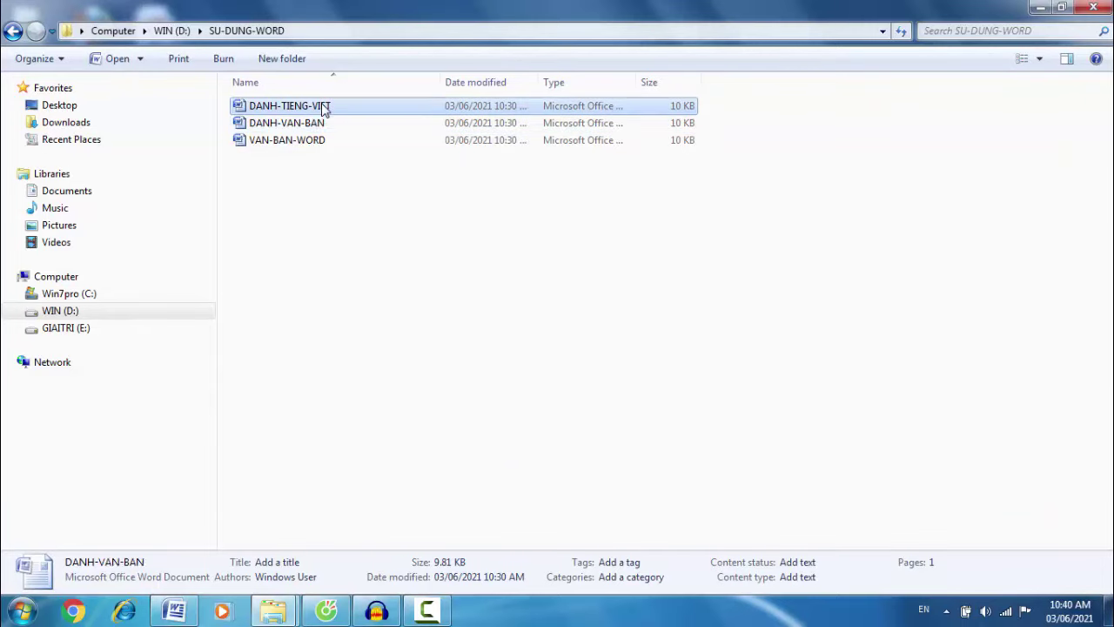
left_click(321, 126)
left_click(319, 107)
left_click(317, 125)
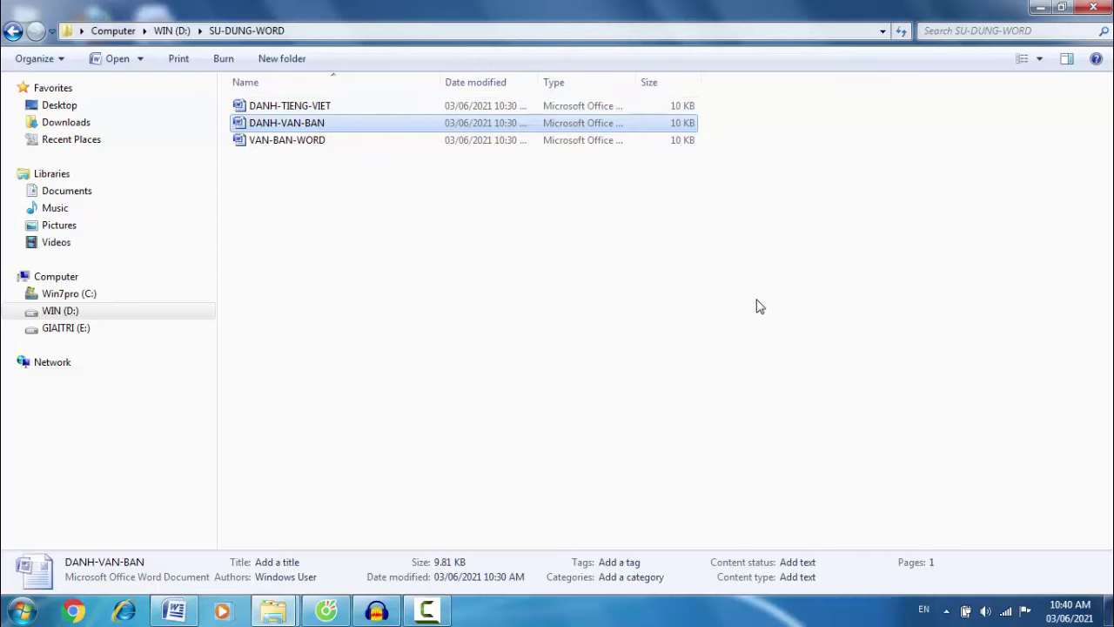
Clear the file selection and switch to the Word document to review its list of basic Word topics.
left_click(707, 322)
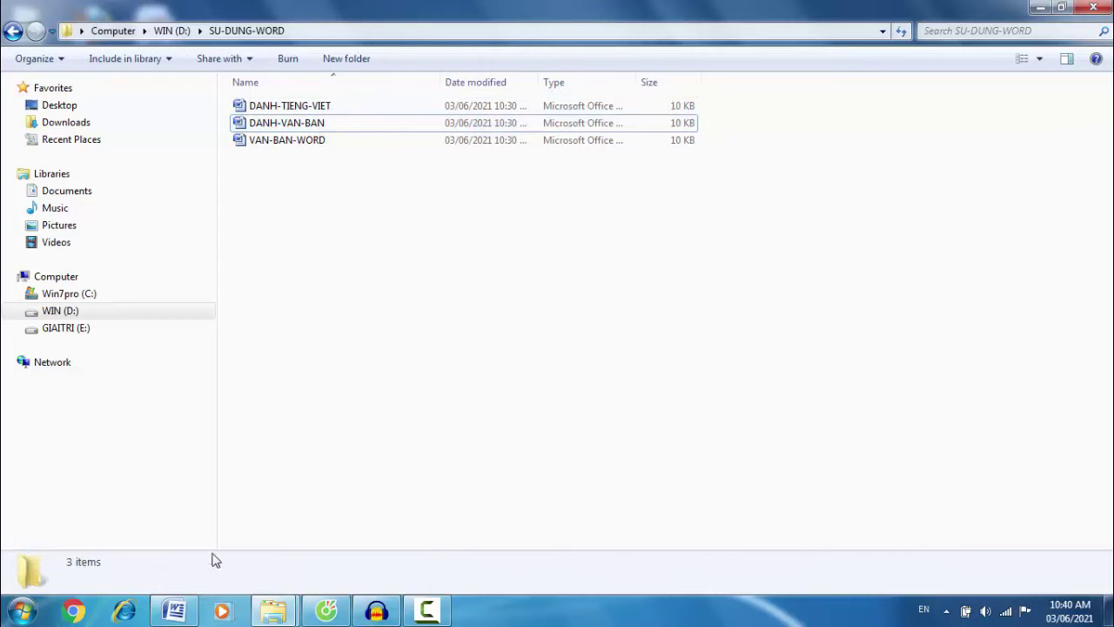
left_click(177, 612)
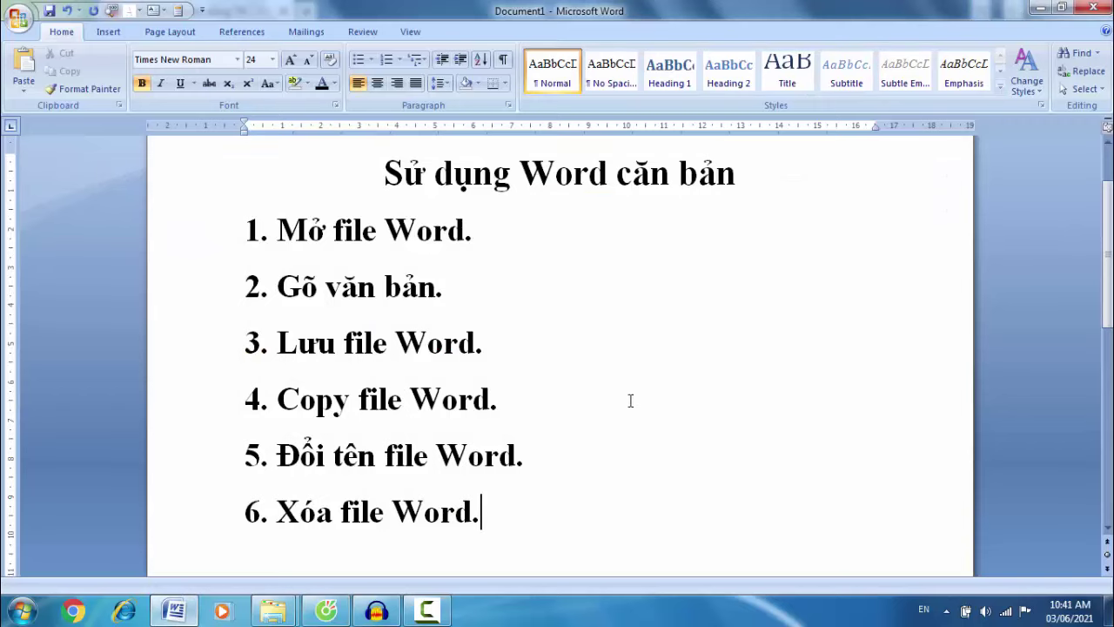
left_click(642, 400)
Switch to the Cốc Cốc browser and open the uploaded videos of the Khám phá cuộc sống TV YouTube channel.
left_click(325, 609)
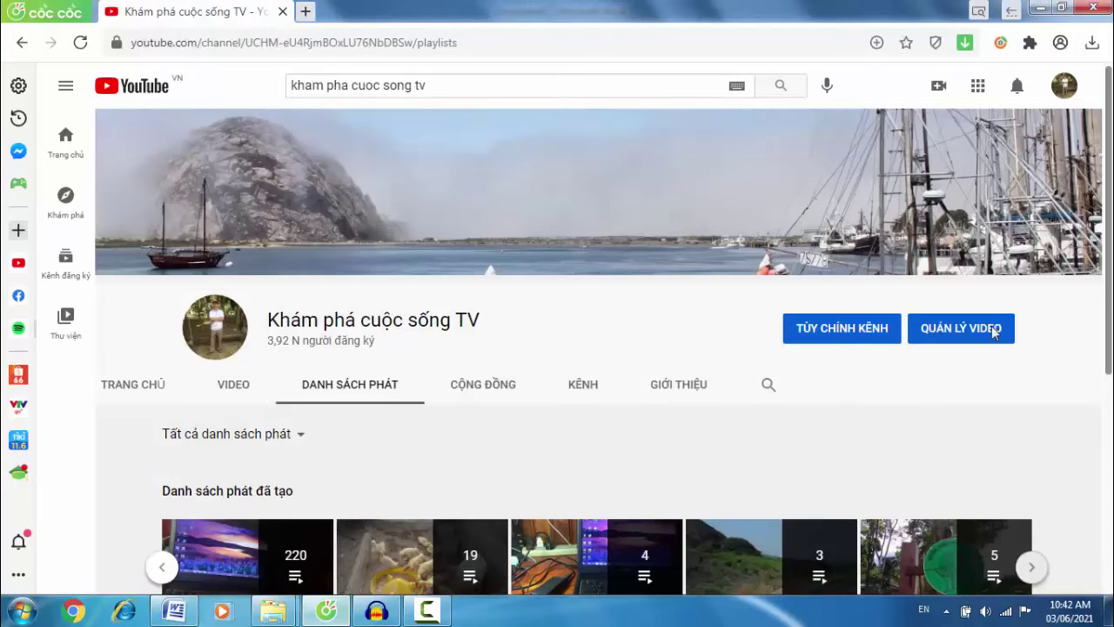
scroll(1101, 248, "down", 1)
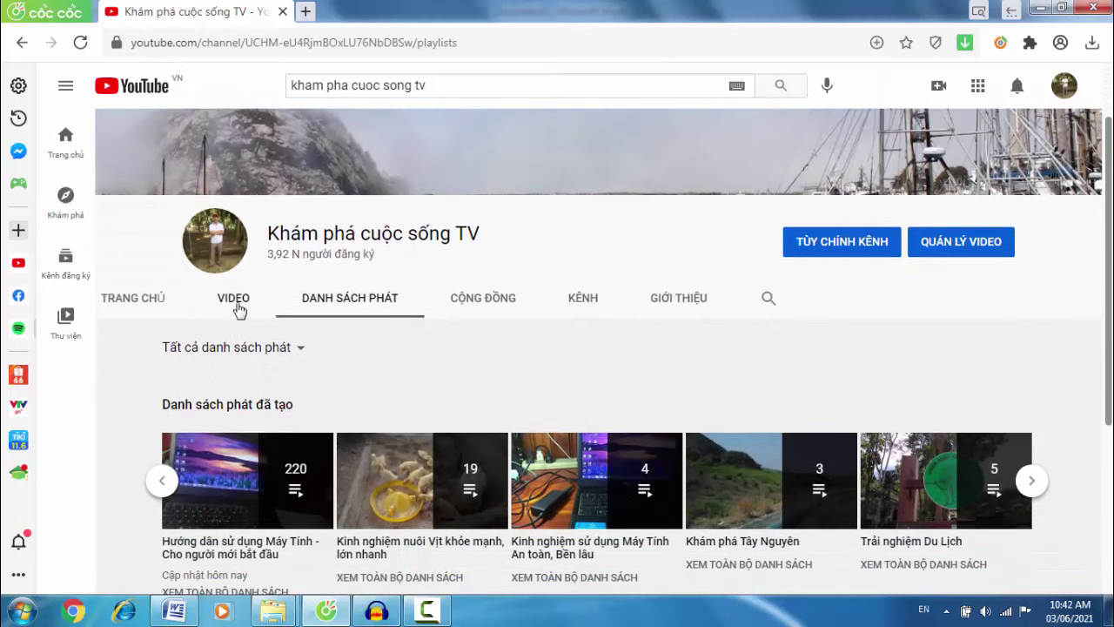
left_click(232, 298)
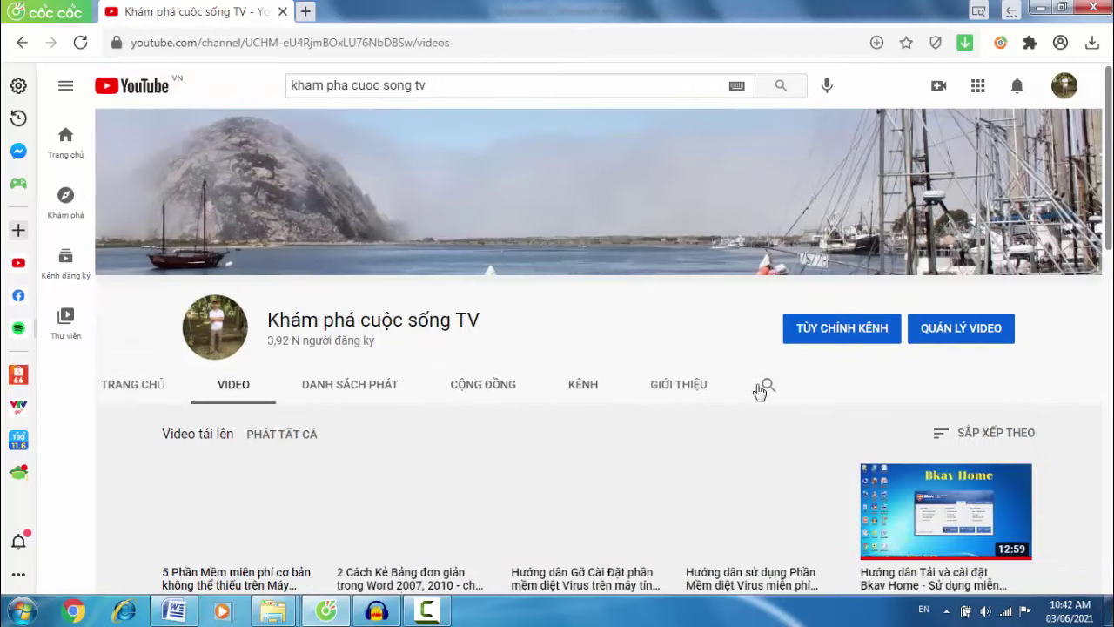
Look through the channel's uploaded videos, from the newest to the older computer and Word tutorials.
scroll(755, 416, "down", 2)
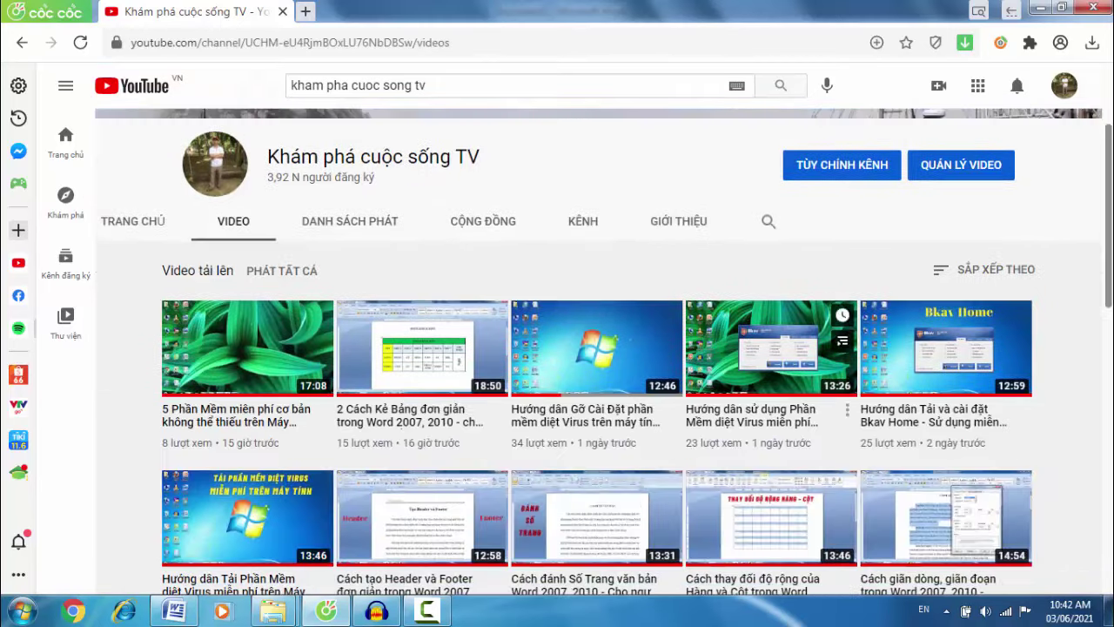
scroll(1109, 128, "up", 1)
scroll(1109, 128, "up", 1)
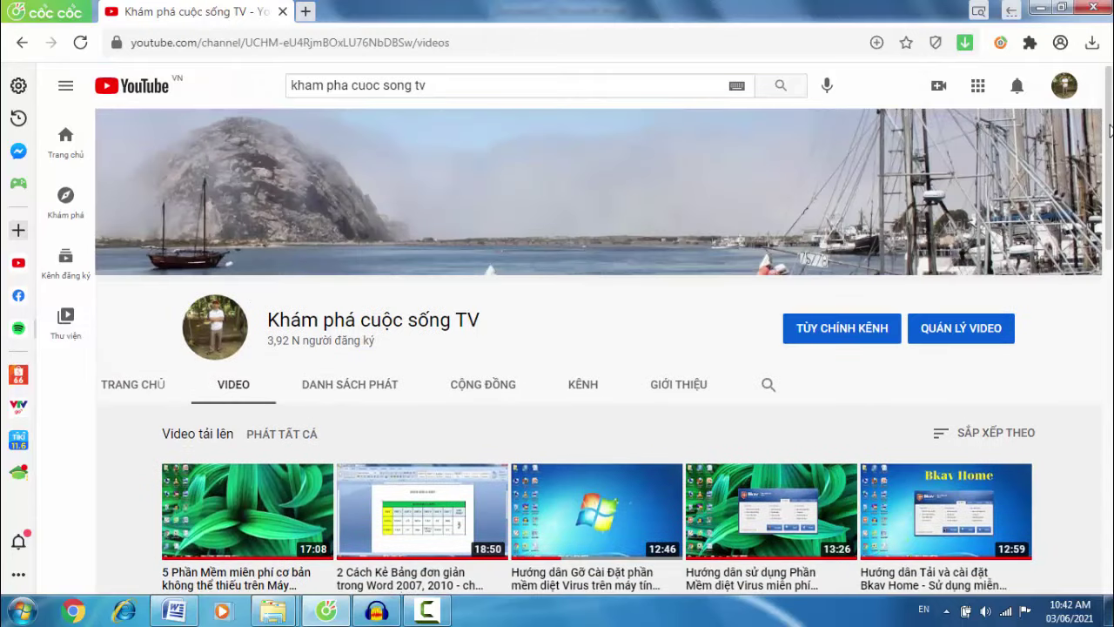
scroll(1110, 128, "down", 3)
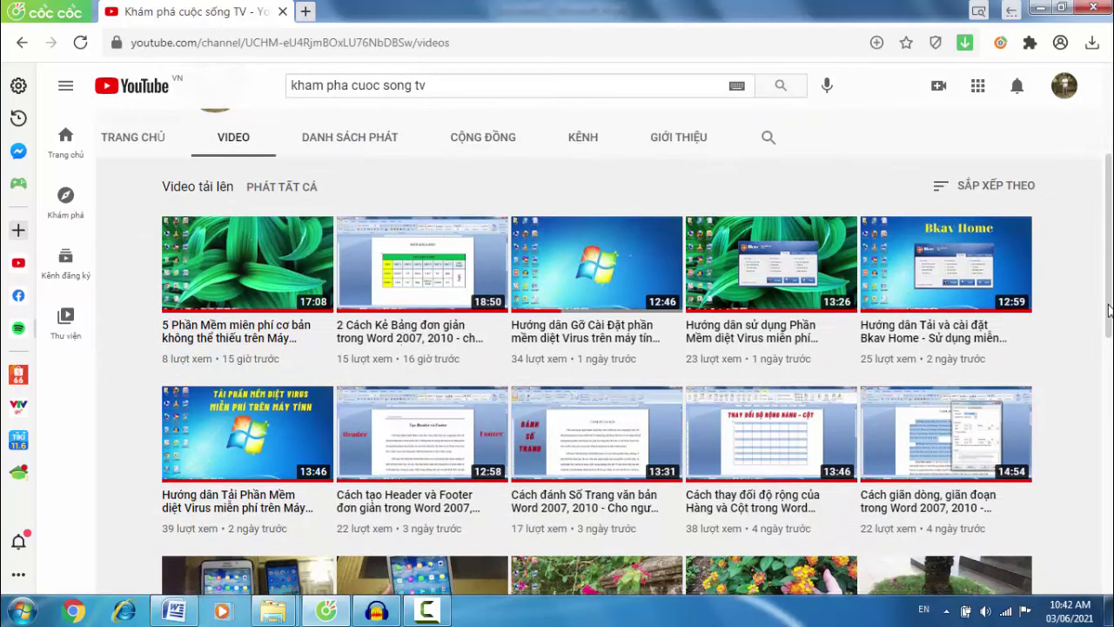
left_click_drag(1110, 293, 1110, 317)
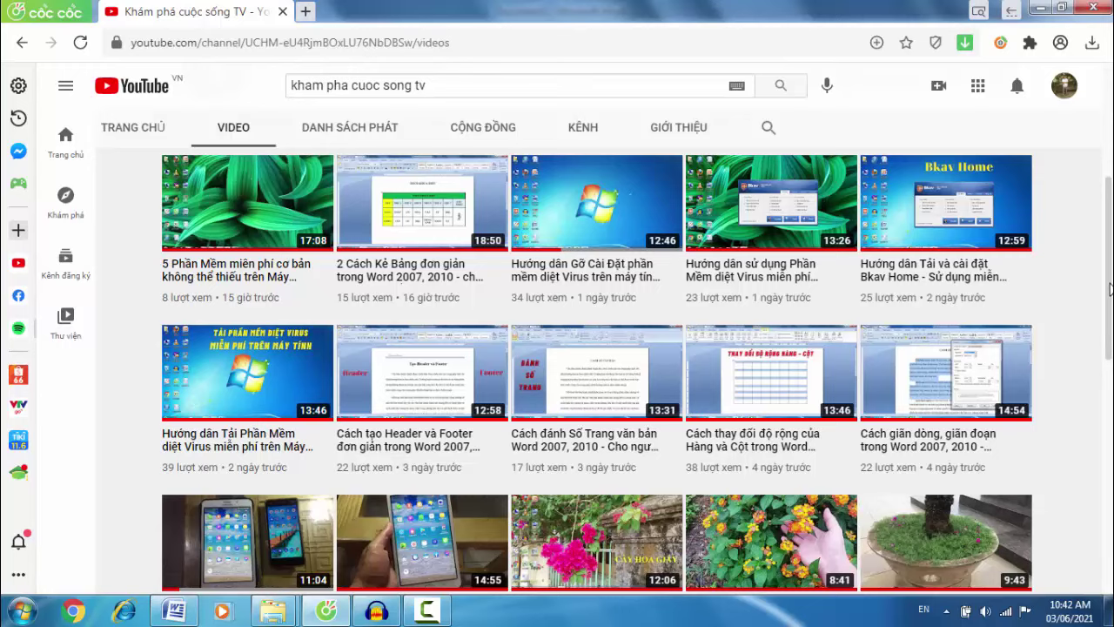
left_click_drag(1109, 290, 1110, 400)
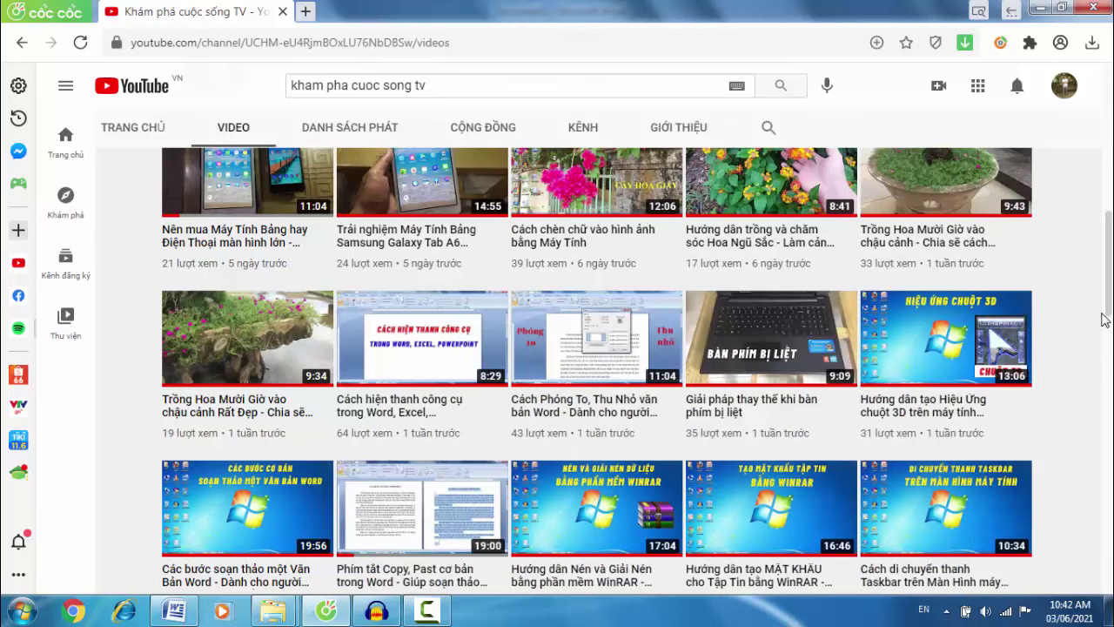
scroll(1103, 320, "down", 4)
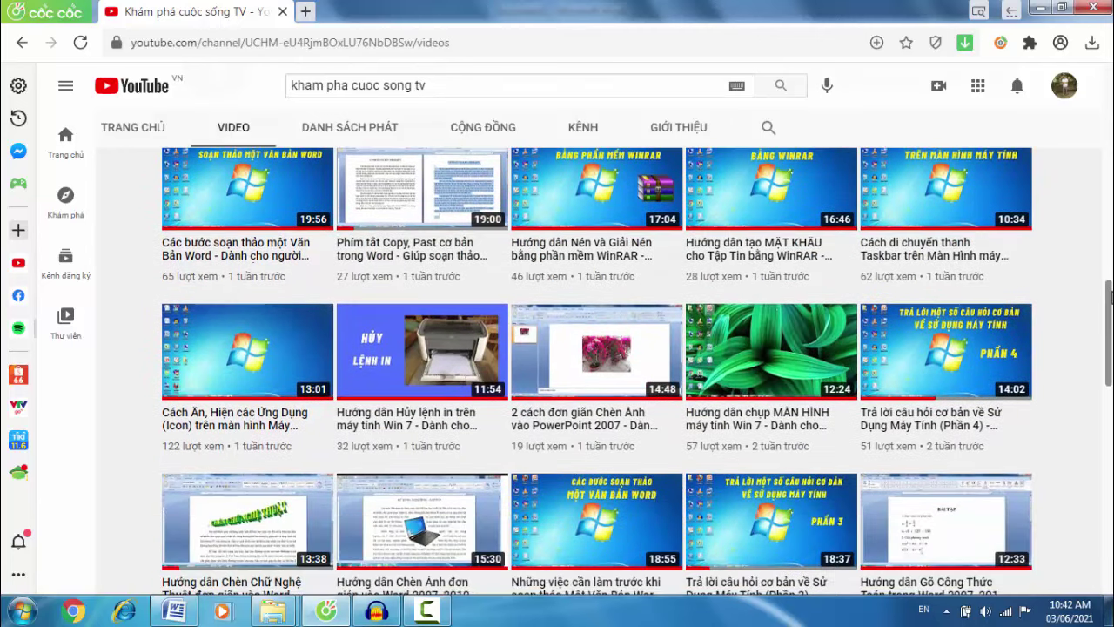